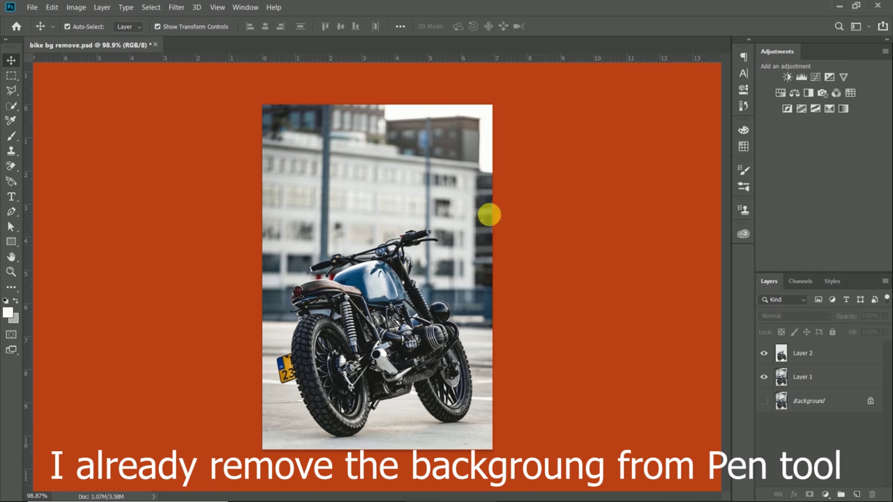
Step: Hide Layer 1 in the bike file and start a new document from a recent custom size
click(765, 376)
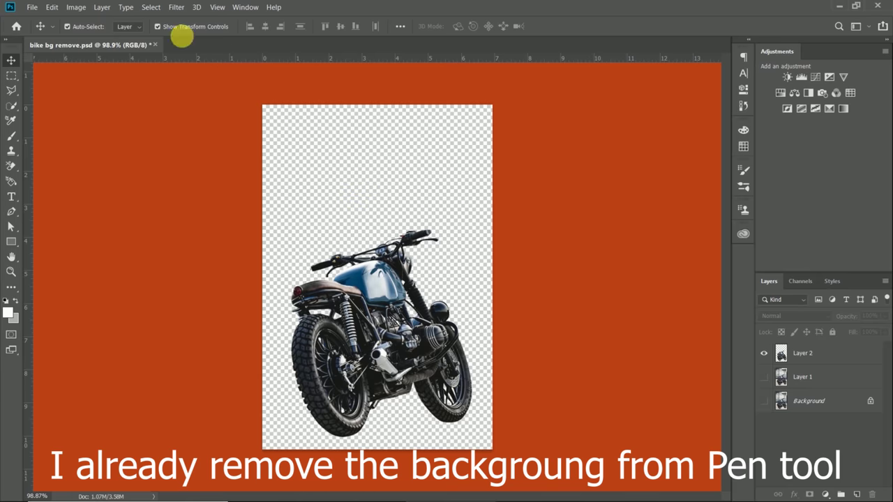
right_click(137, 45)
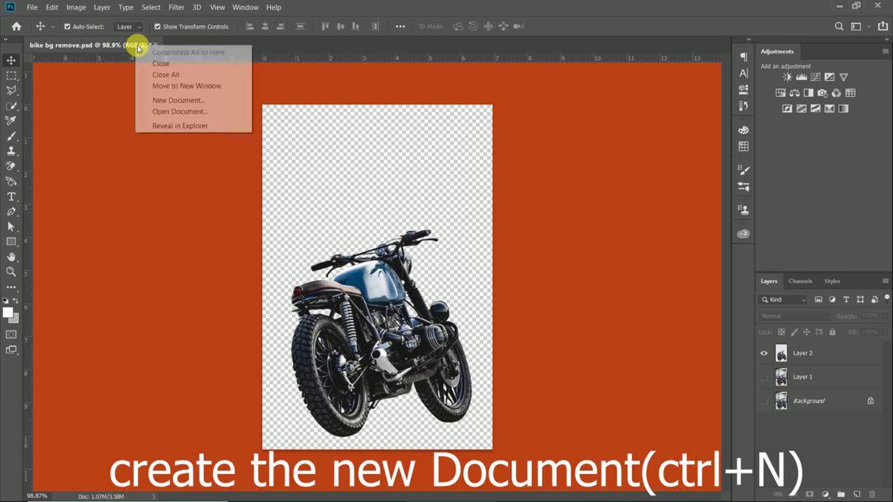
click(163, 102)
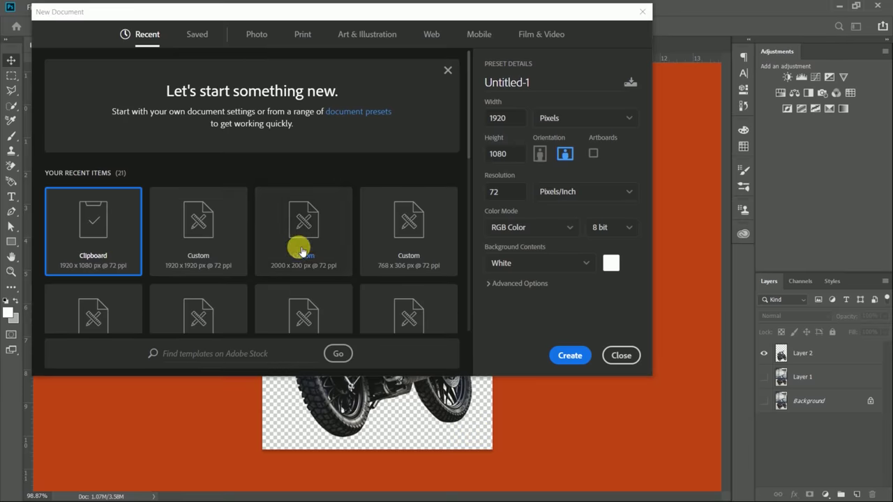
click(296, 246)
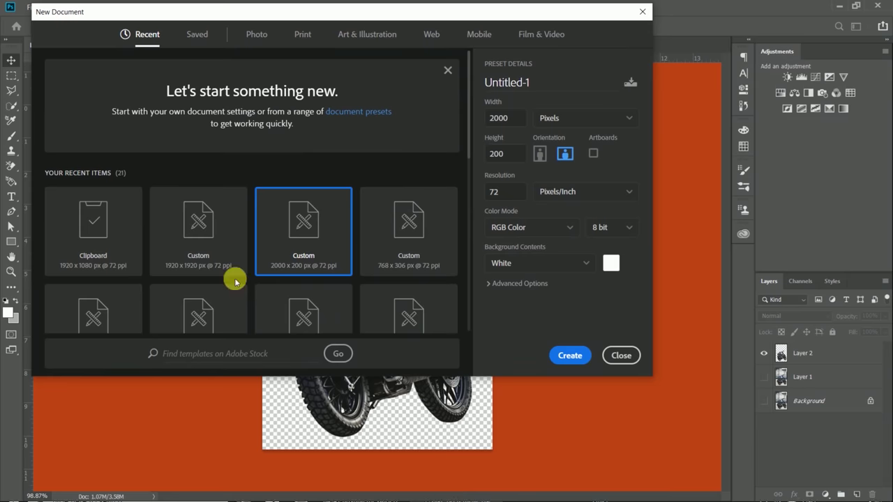
scroll(235, 281, down, 3)
Step: Set the new white document to 1200 × 1200 px and create it
click(520, 121)
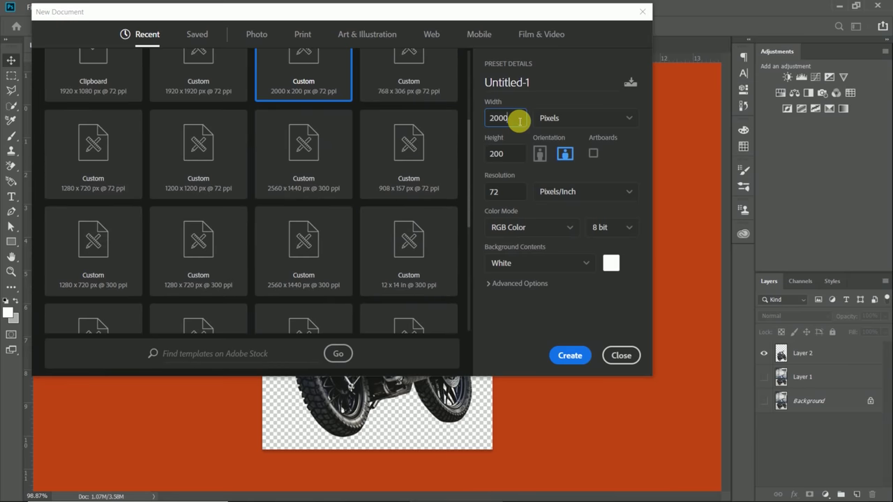
key(BackSpace)
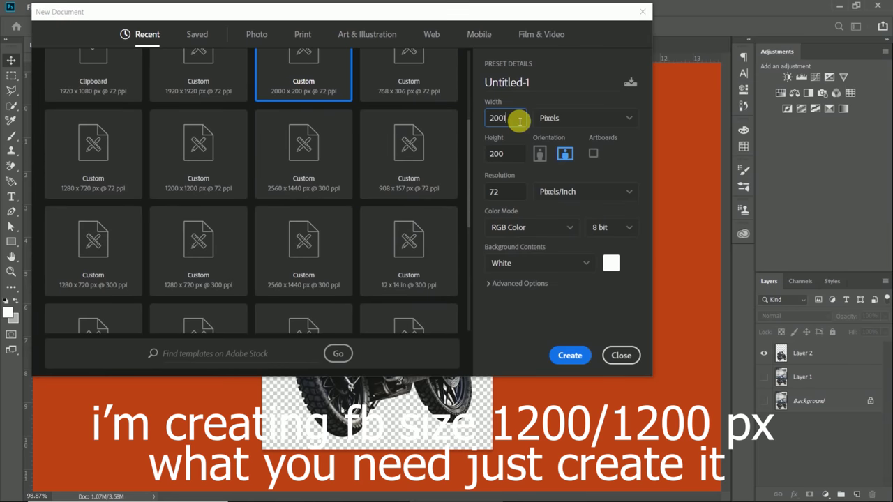
key(BackSpace)
key(BackSpace)
key(BackSpace)
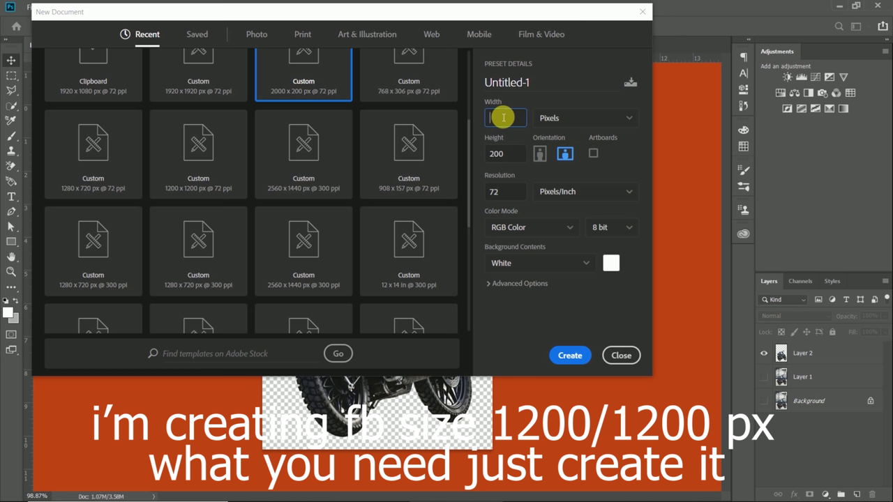
text(12)
text(00)
click(509, 154)
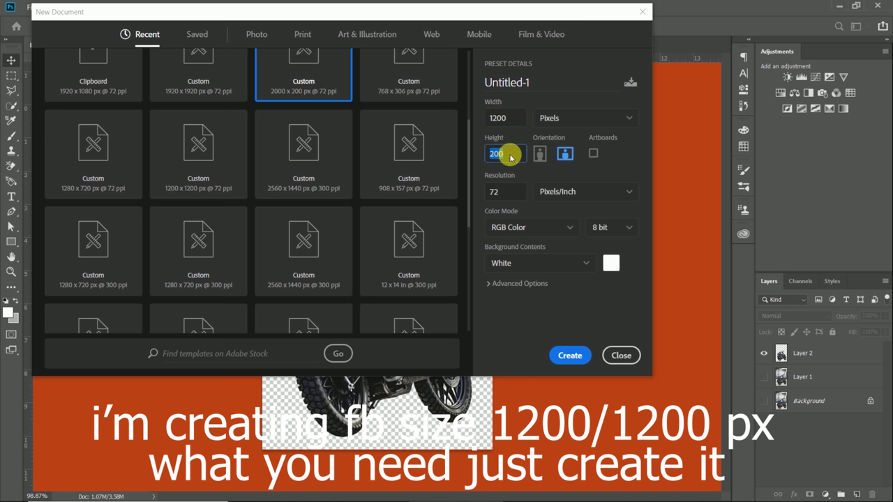
key(BackSpace)
key(BackSpace)
key(BackSpace)
text(12)
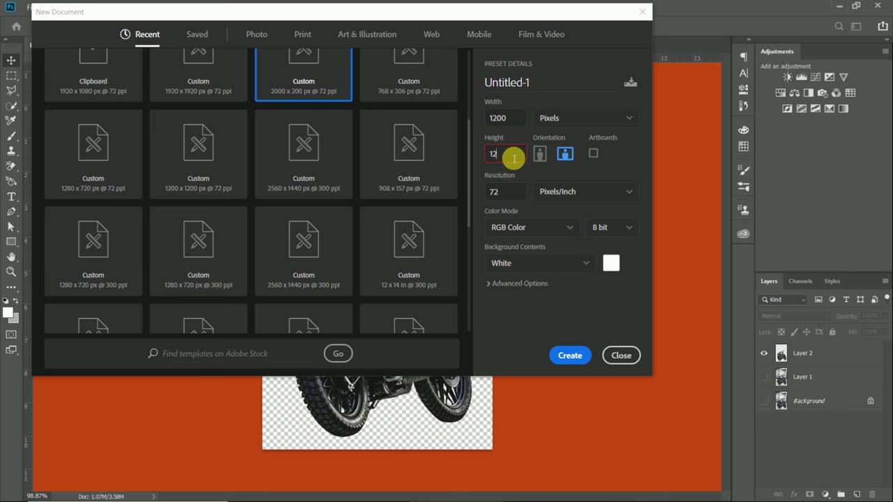
text(00)
key(Return)
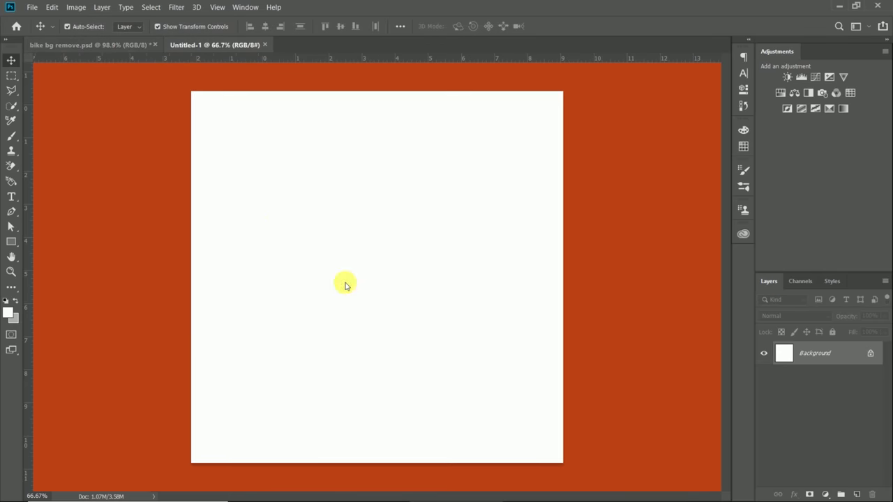
Step: Drag the cut-out motorcycle from bike bg remove.psd onto the Untitled-1 canvas
click(130, 45)
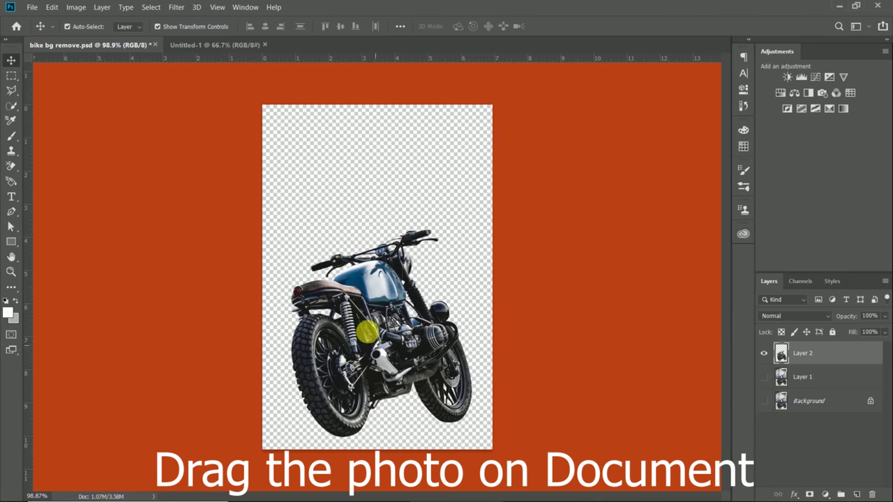
mouse_move(365, 315)
mouse_down()
mouse_move(256, 76)
mouse_move(232, 46)
mouse_move(344, 302)
mouse_move(387, 318)
mouse_move(382, 336)
mouse_up()
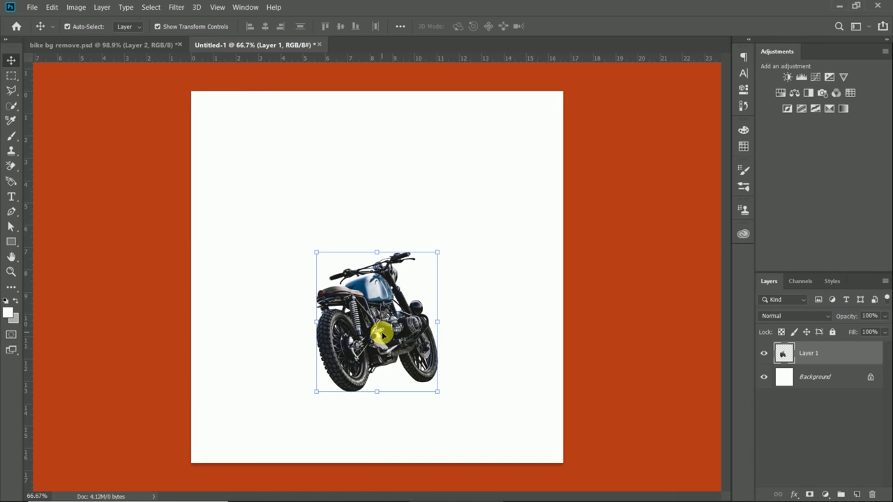
Step: Duplicate the motorcycle layer and rename the copy 'r'
right_click(825, 359)
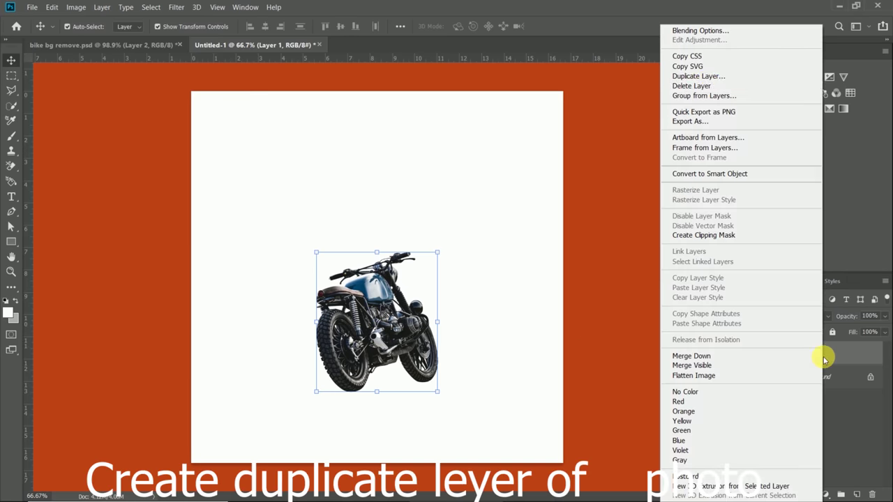
click(694, 76)
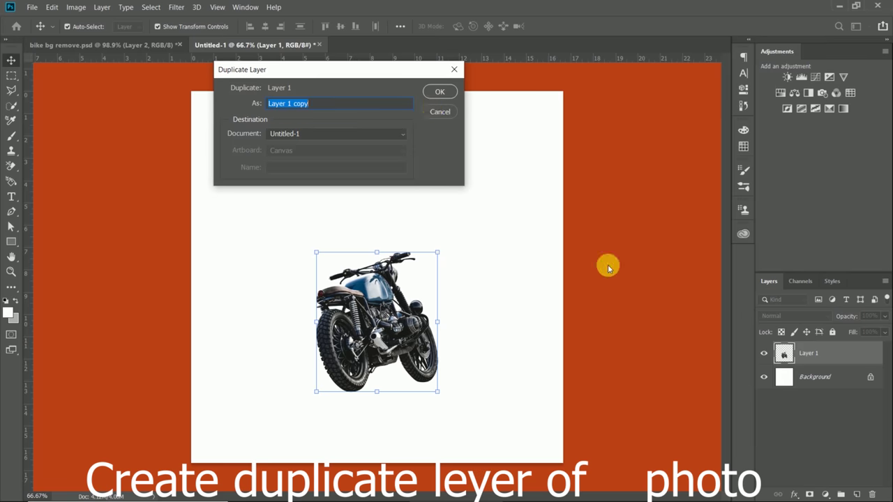
click(437, 95)
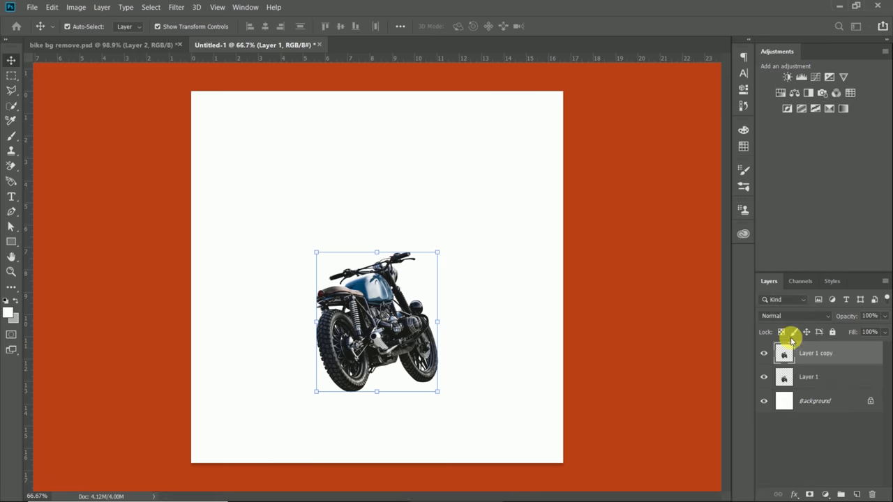
double_click(809, 353)
double_click(813, 356)
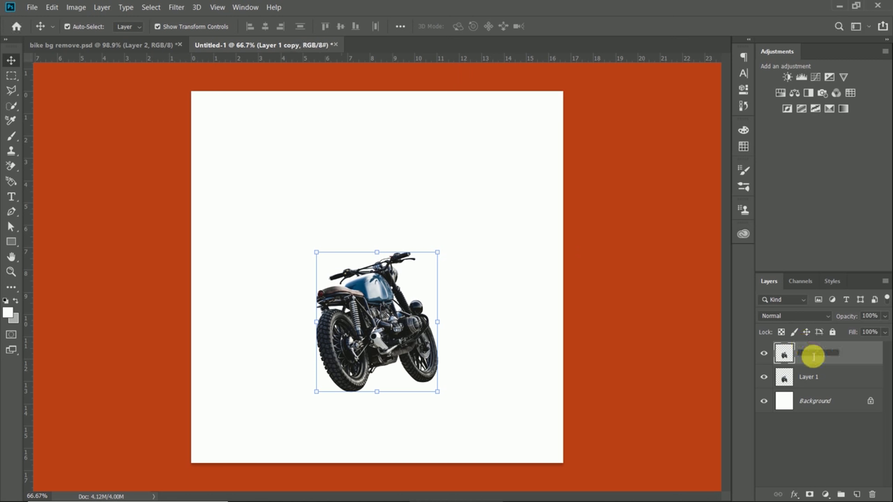
text(r)
key(Return)
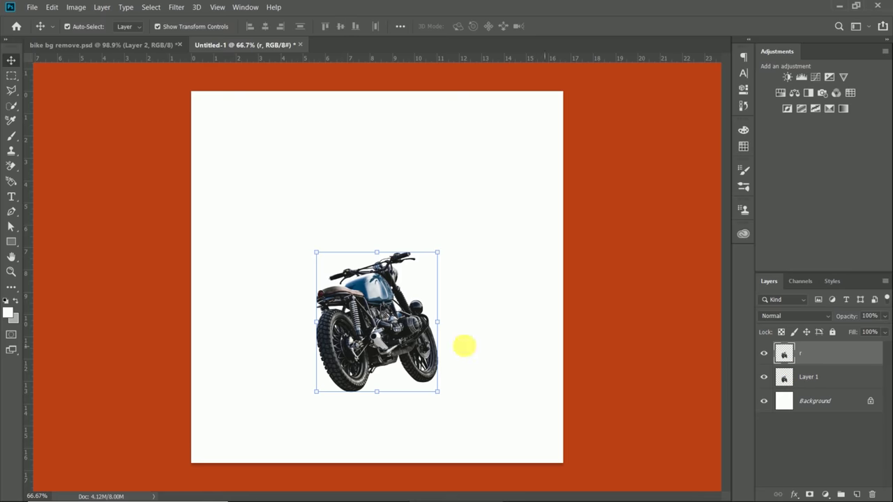
Step: Flip layer r vertically and place it beneath the bike as a reflection
drag(369, 337, 500, 257)
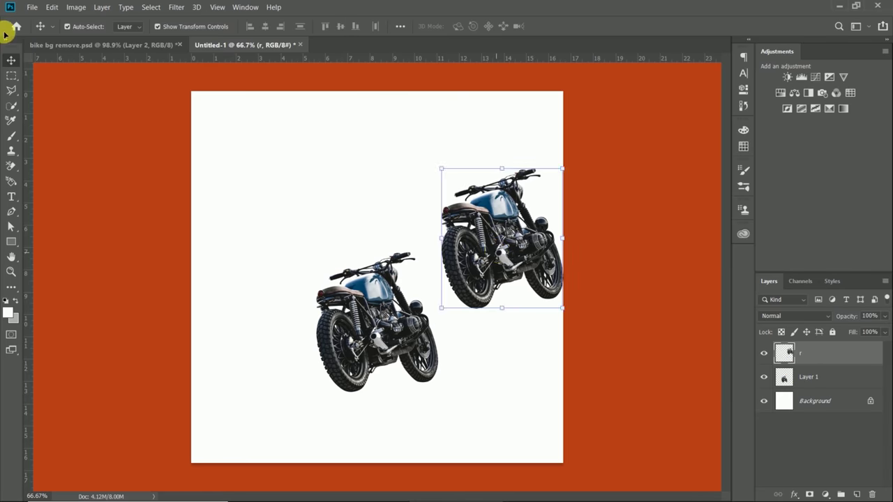
click(55, 10)
mouse_move(70, 259)
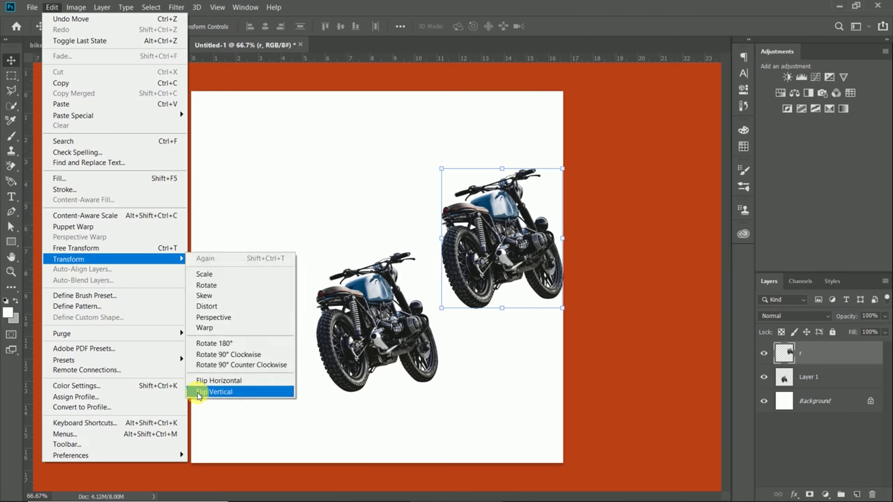
click(198, 391)
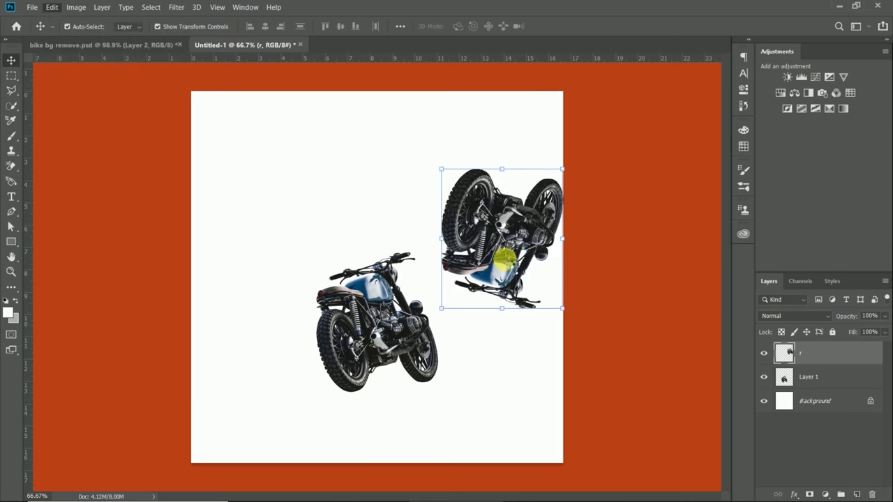
drag(477, 292, 385, 463)
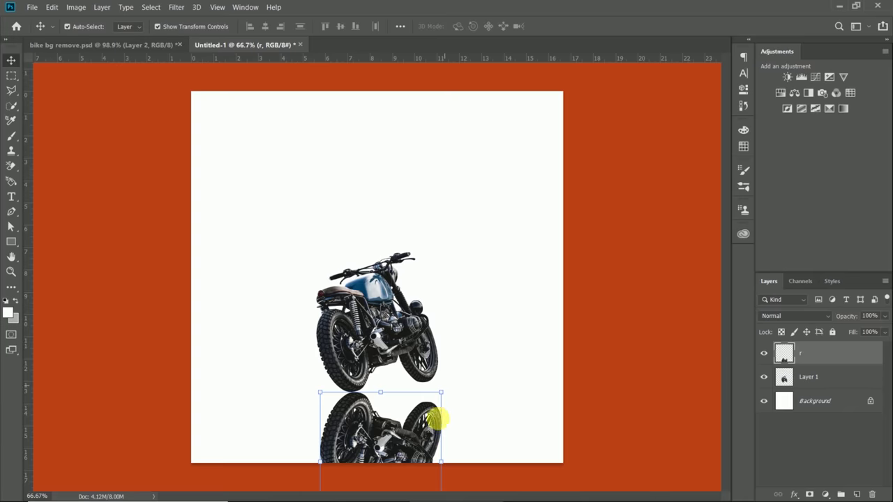
Step: Rotate the reflection about -14.5° and nudge it so its wheels meet the bike's tyres
scroll(409, 422, up, 5)
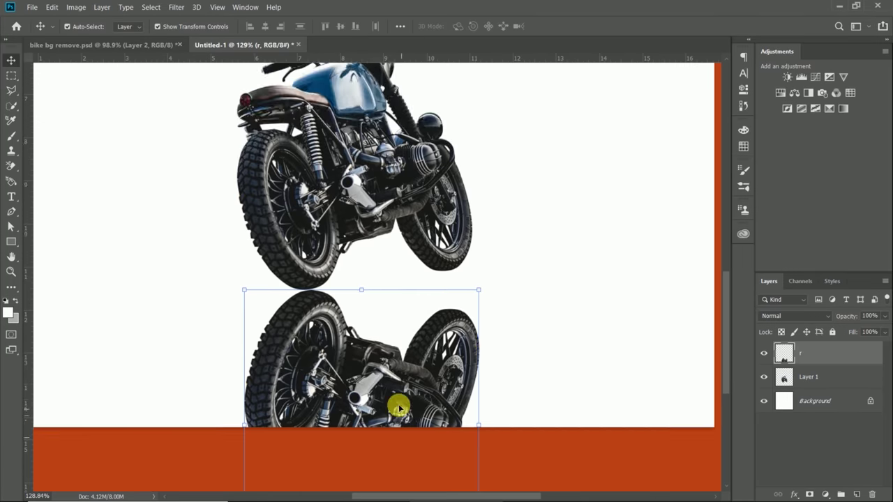
scroll(399, 408, down, 3)
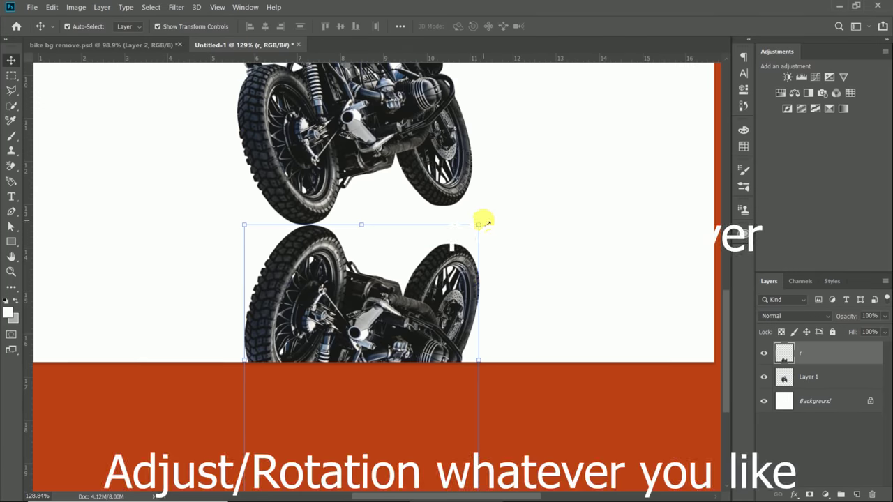
drag(483, 221, 459, 188)
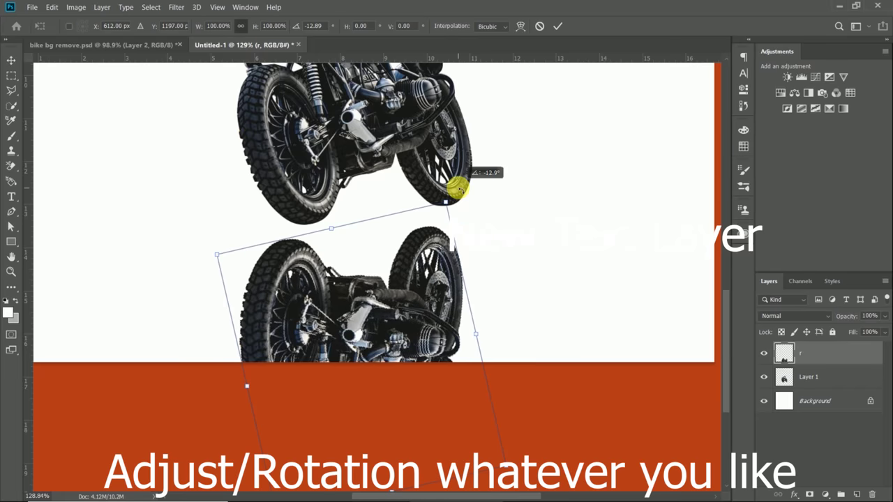
key(Right)
key(Right)
key(Right)
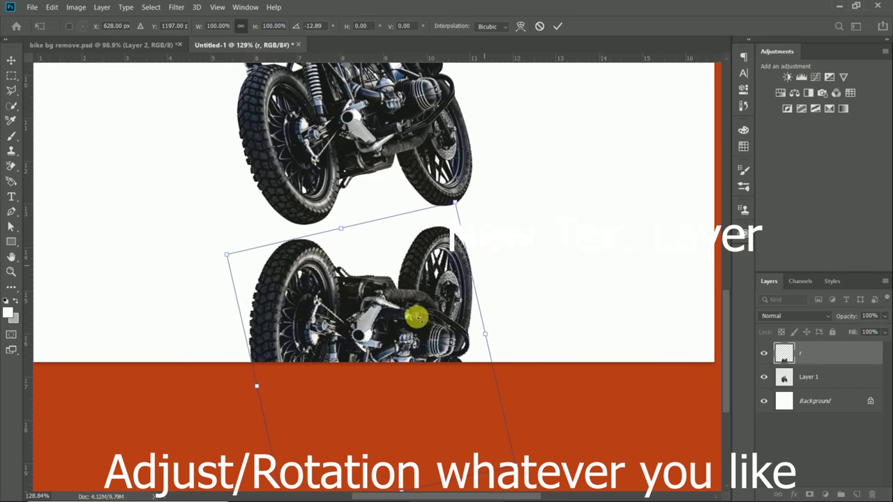
drag(414, 313, 413, 302)
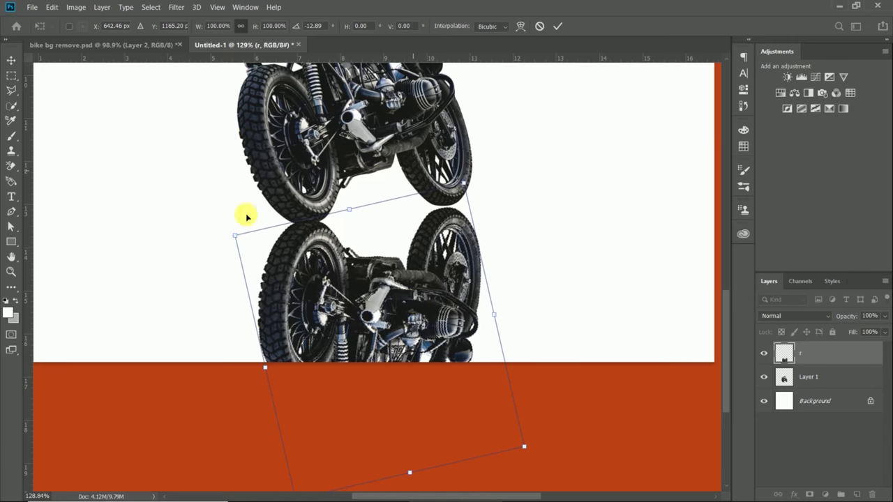
drag(225, 232, 221, 239)
mouse_move(374, 310)
mouse_down()
mouse_move(387, 313)
mouse_move(374, 313)
mouse_up()
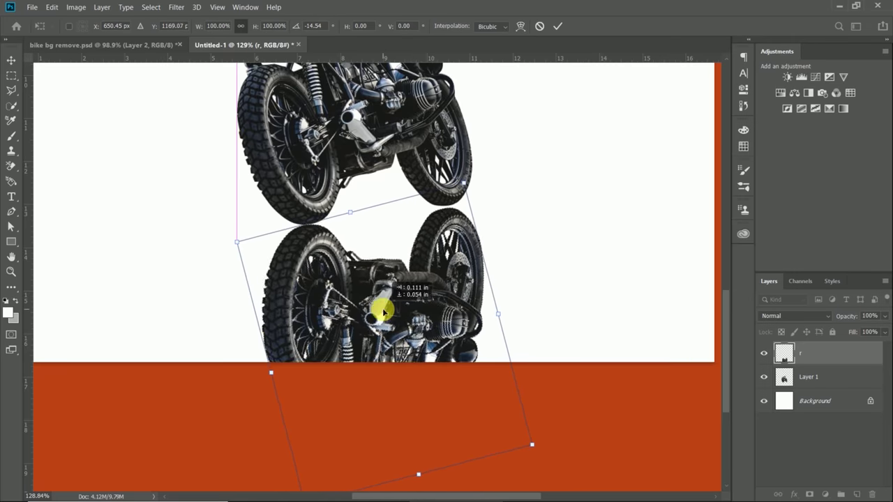
scroll(393, 317, down, 3)
scroll(392, 309, up, 1)
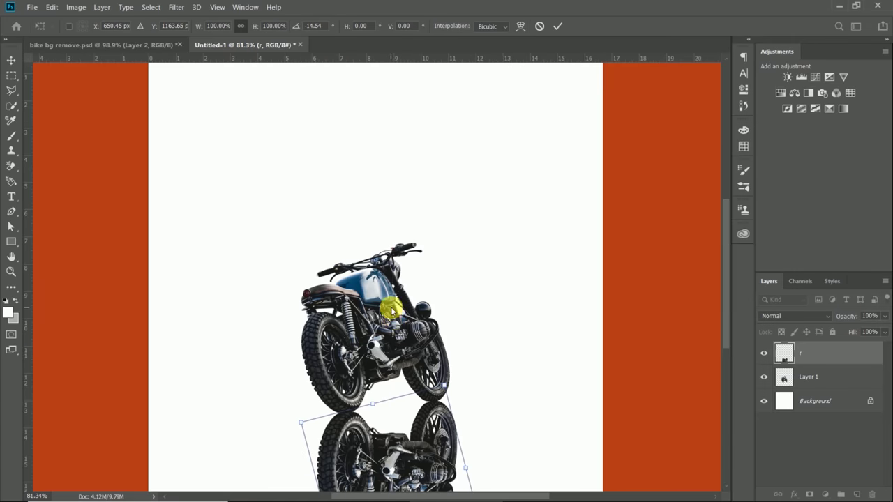
click(557, 26)
scroll(489, 191, down, 5)
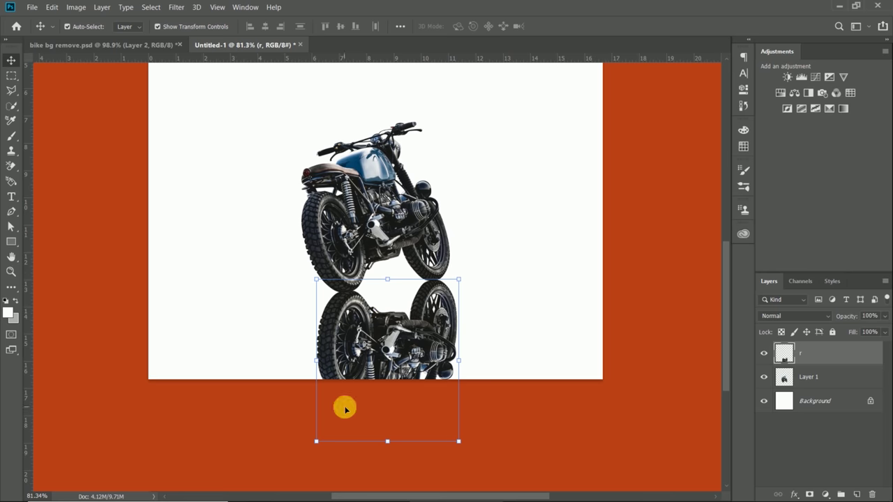
Step: Skew the reflection's bottom corners about -10° and nudge it slightly left
key(ctrl)
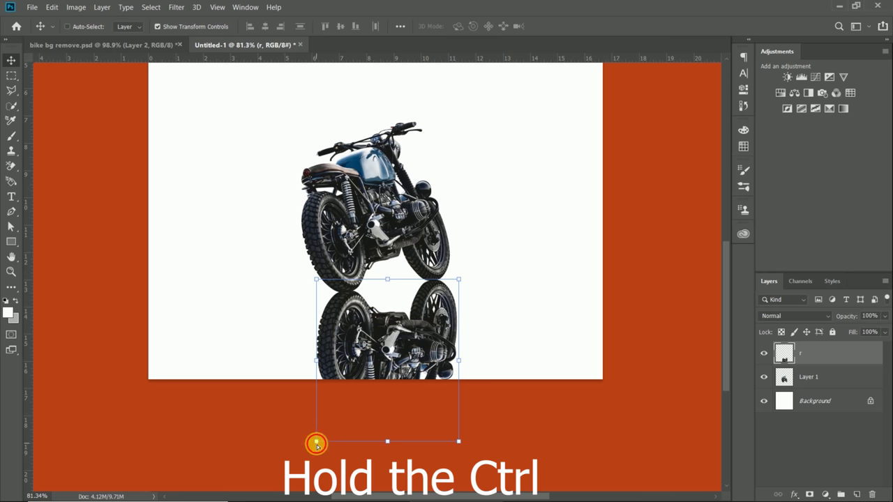
drag(316, 443, 288, 421)
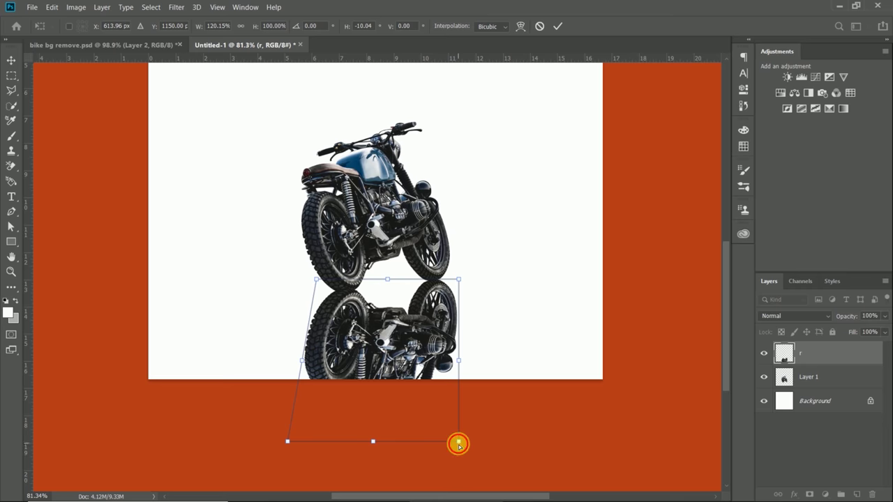
drag(458, 443, 418, 423)
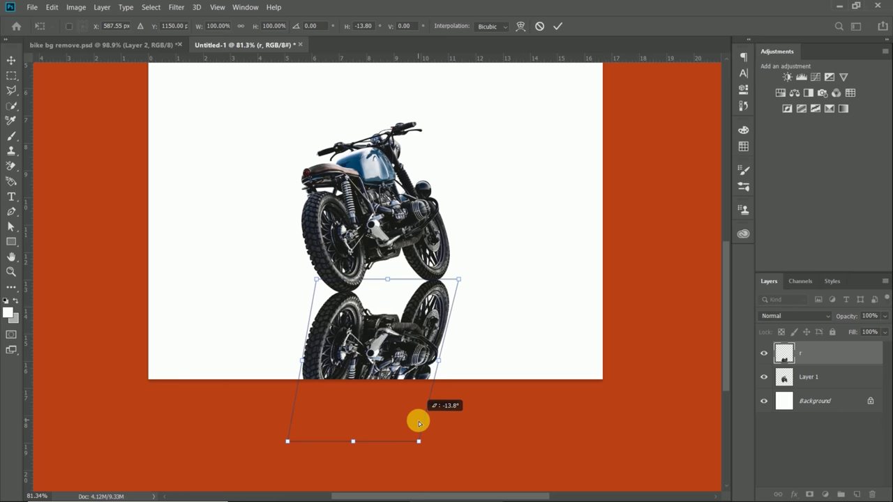
mouse_move(418, 421)
mouse_down()
mouse_move(420, 436)
mouse_move(419, 415)
mouse_up()
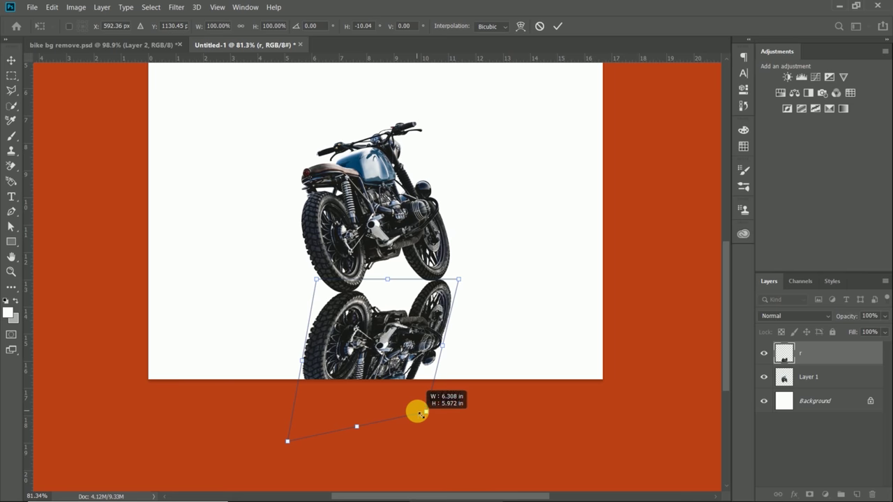
key(Left)
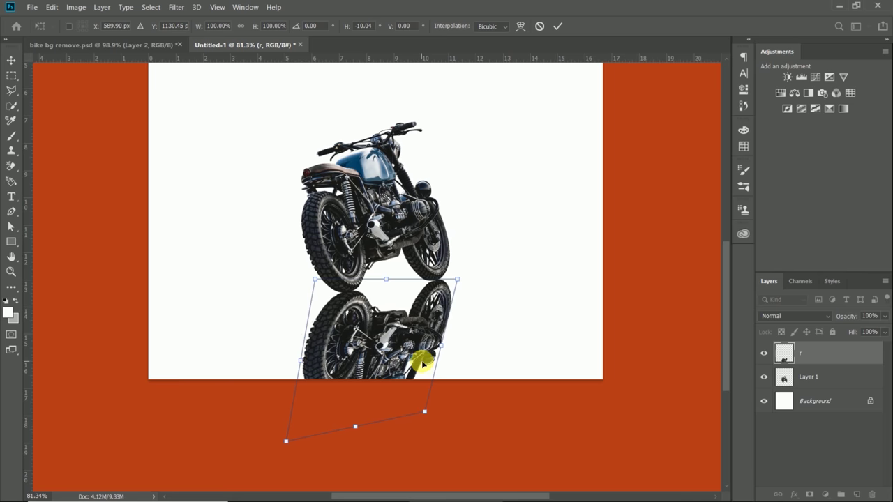
key(Left)
key(Left)
key(Left)
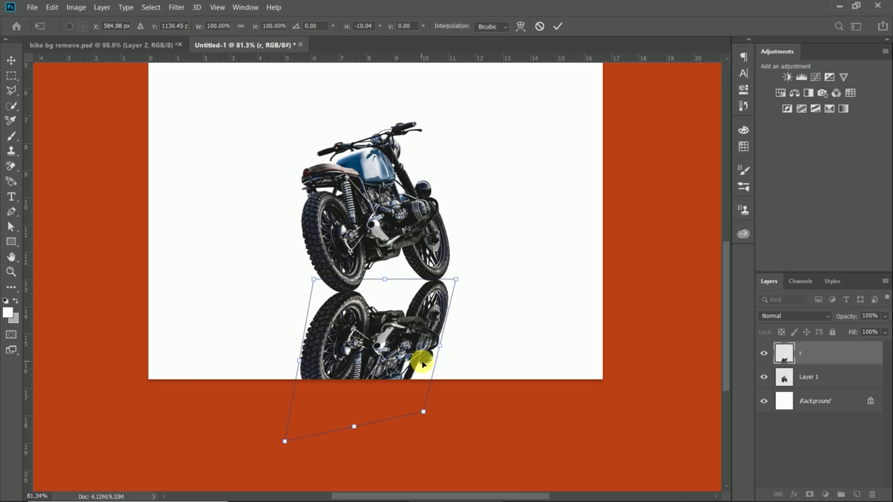
click(556, 26)
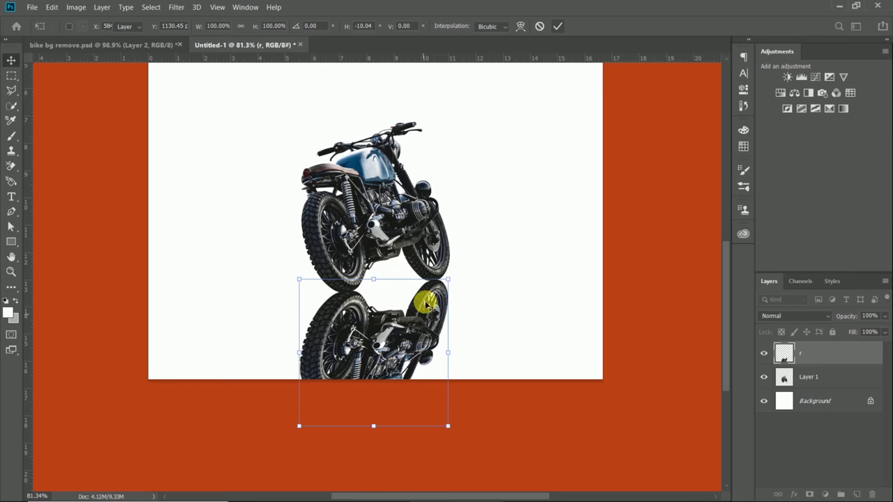
Step: Zoom back out to review the skewed reflection on the whole page
scroll(418, 298, up, 2)
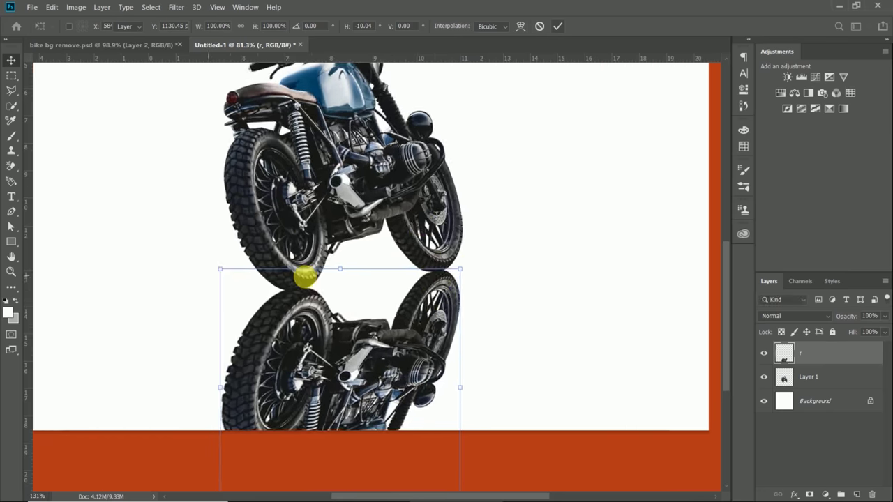
key(Return)
scroll(316, 305, down, 1)
scroll(310, 304, down, 1)
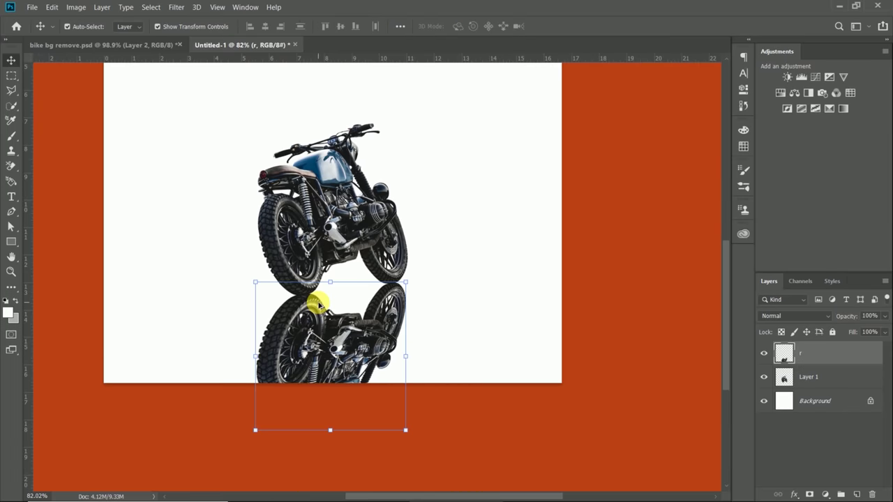
scroll(310, 303, down, 1)
scroll(394, 408, up, 1)
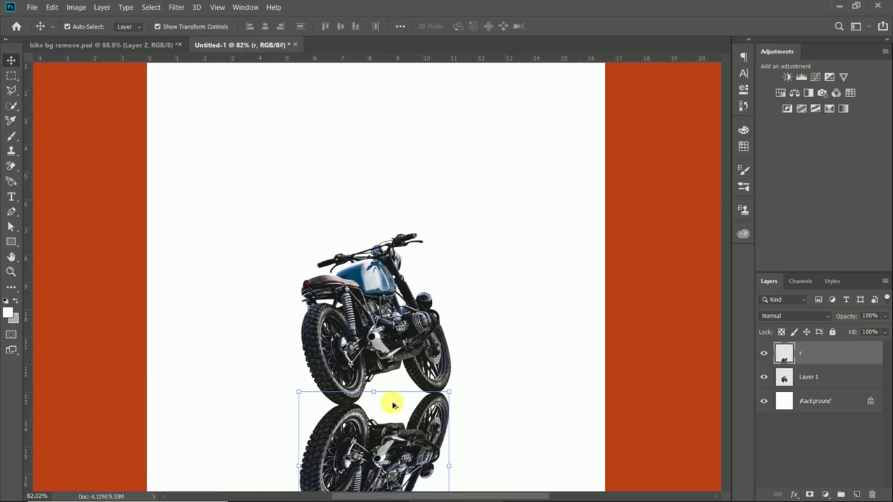
scroll(384, 369, down, 1)
scroll(384, 374, down, 2)
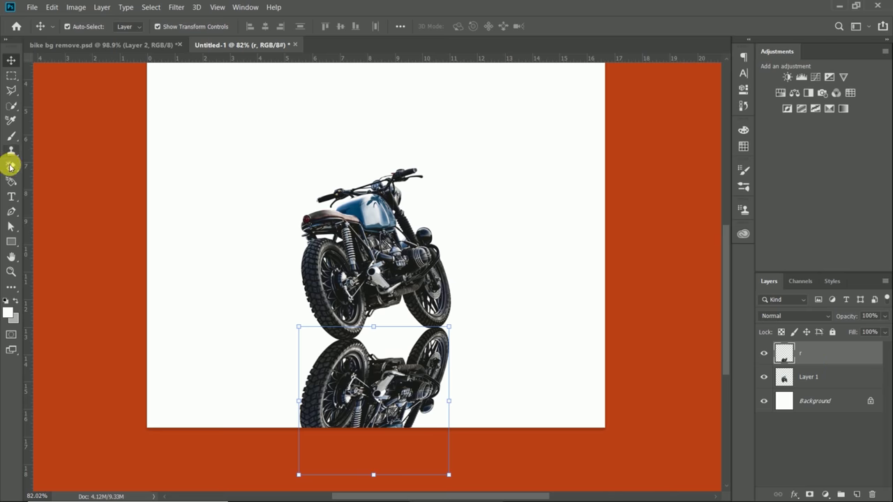
Step: Mask layer r, brush black at 100% opacity over the reflection's bottom, and unlock Background
click(9, 139)
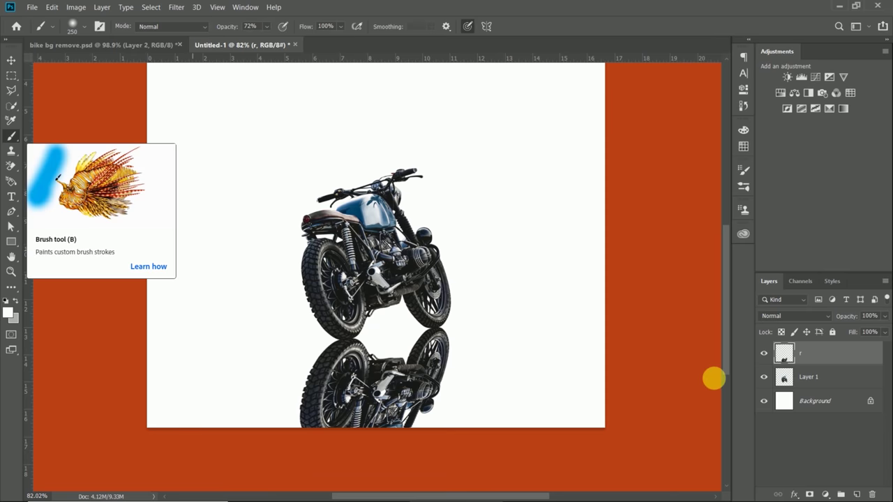
click(809, 495)
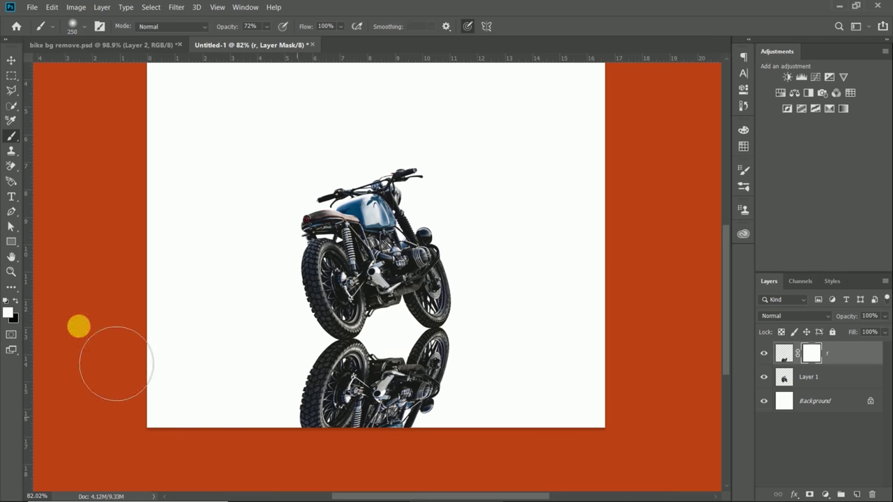
key(x)
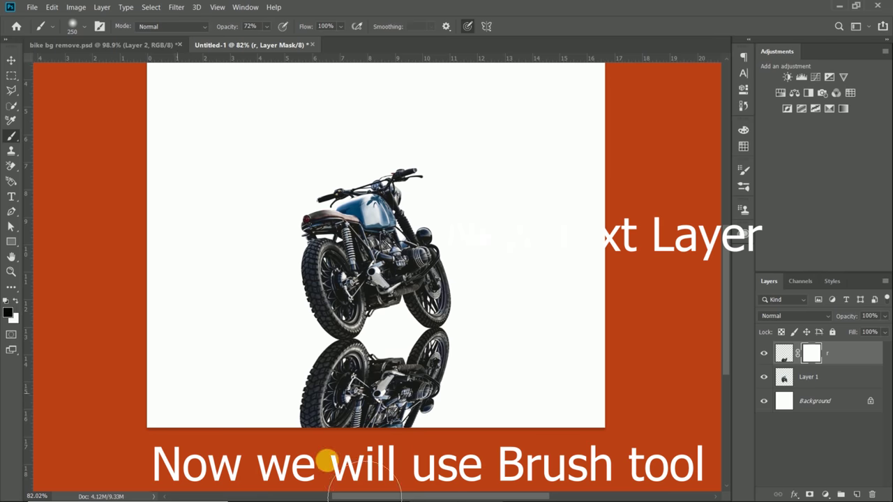
mouse_move(325, 428)
mouse_down()
mouse_move(401, 425)
mouse_move(351, 437)
mouse_move(442, 423)
mouse_move(466, 397)
mouse_move(368, 432)
mouse_move(398, 374)
mouse_move(377, 419)
mouse_up()
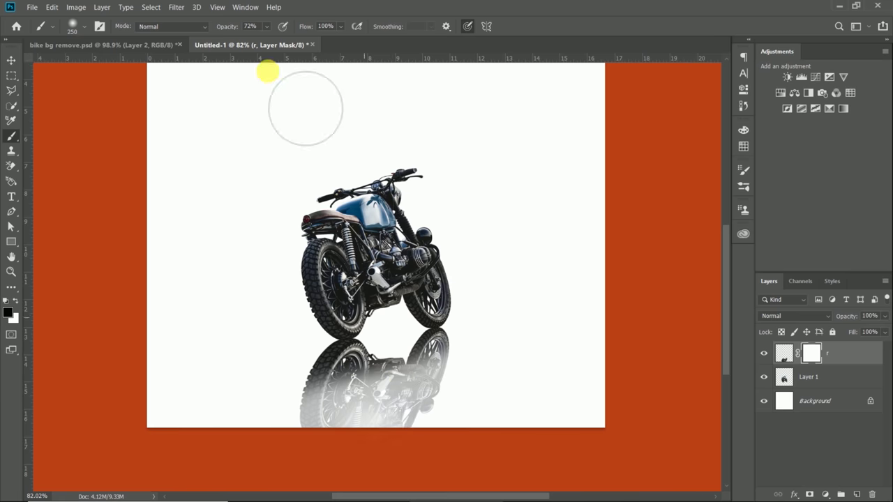
click(266, 27)
drag(266, 39, 316, 46)
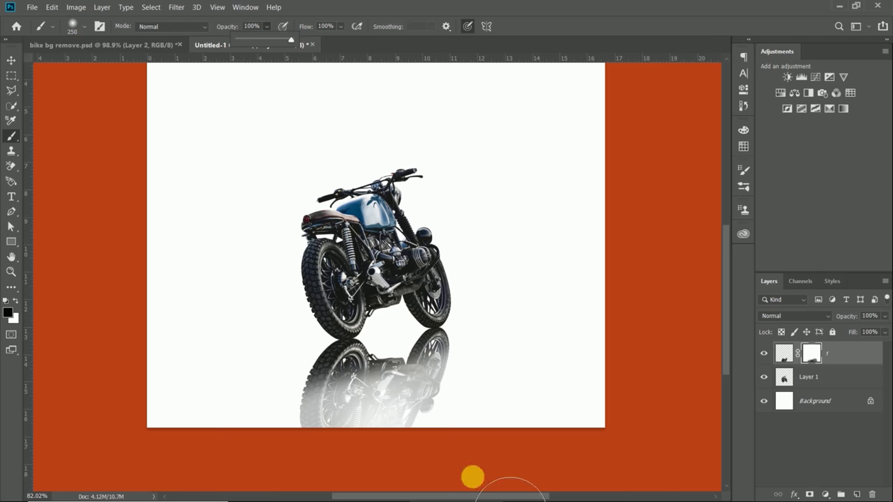
mouse_move(406, 407)
mouse_down()
mouse_move(384, 413)
mouse_move(411, 416)
mouse_move(470, 386)
mouse_move(442, 408)
mouse_move(385, 425)
mouse_move(251, 423)
mouse_move(295, 412)
mouse_move(238, 403)
mouse_move(364, 424)
mouse_up()
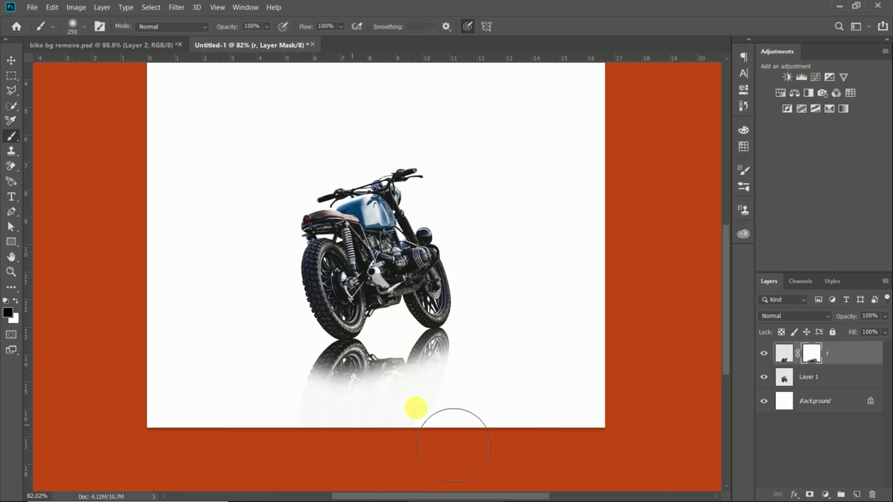
drag(412, 408, 460, 396)
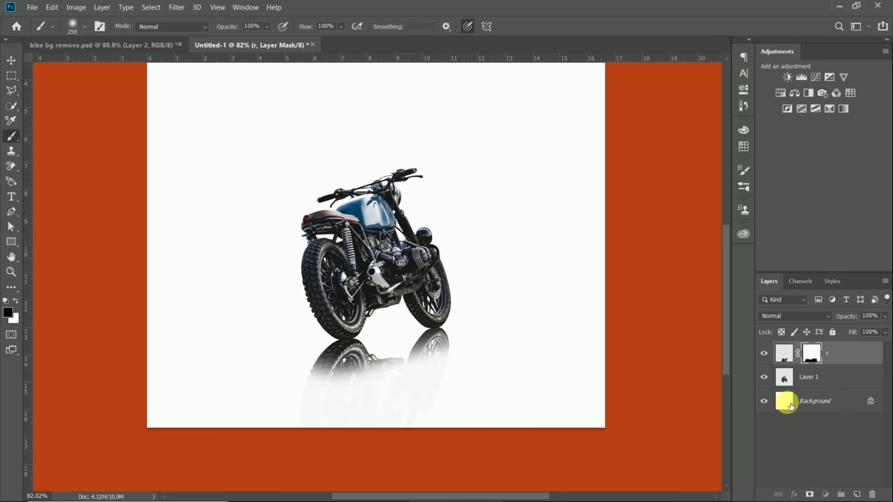
click(858, 400)
click(869, 400)
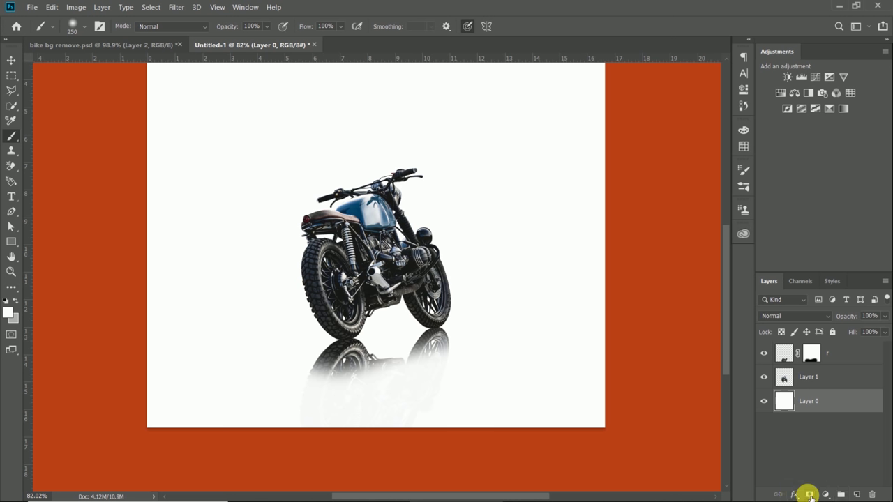
Step: Add a dark blue #064367 Solid Color fill layer above Layer 0
click(810, 496)
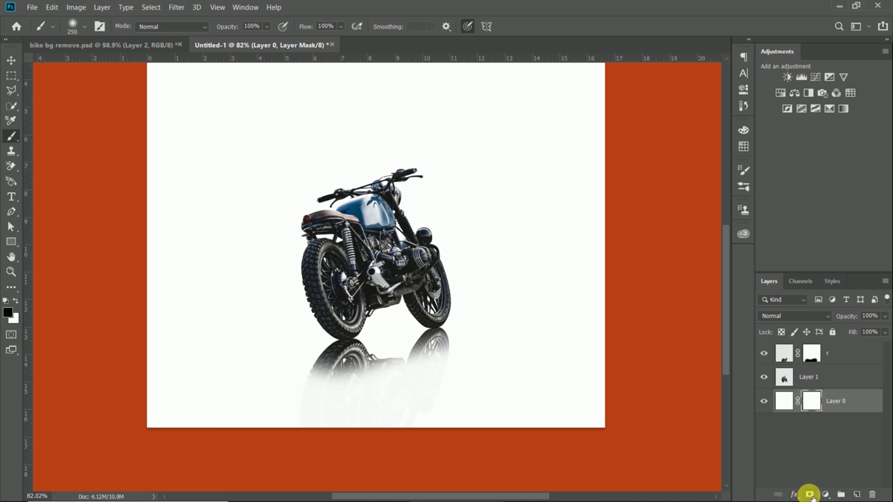
key(ctrl+z)
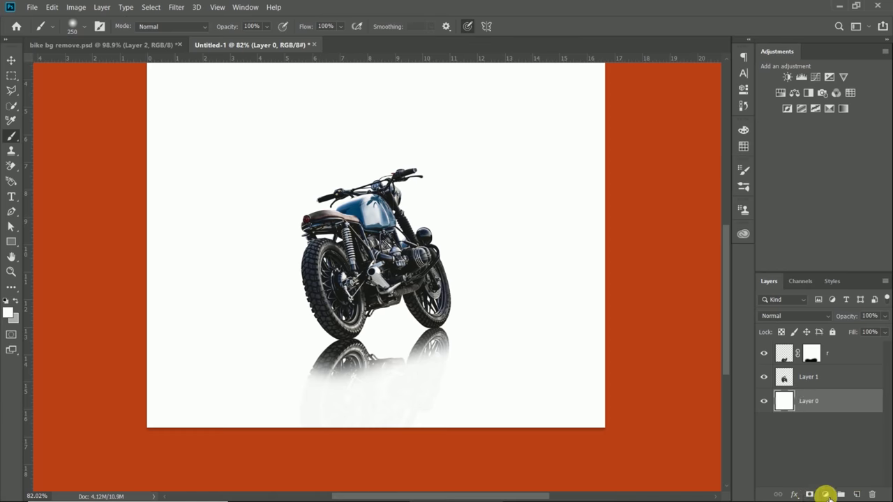
click(826, 496)
click(817, 293)
text(064367)
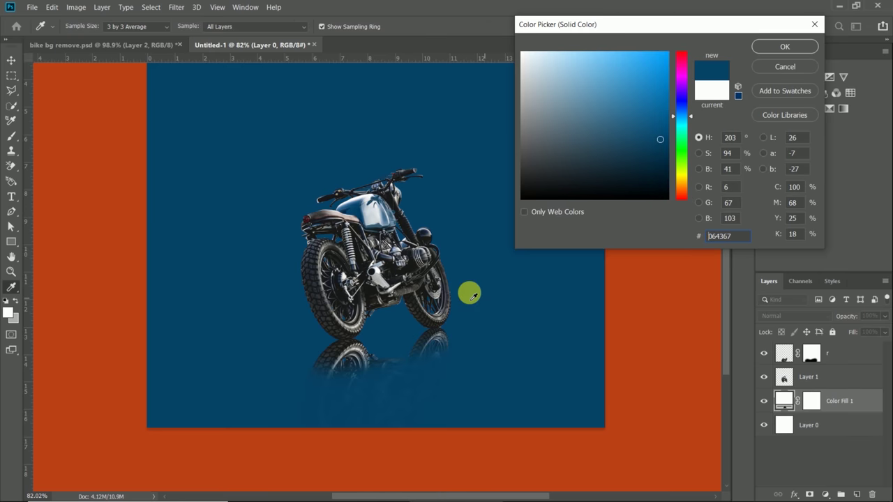
click(775, 47)
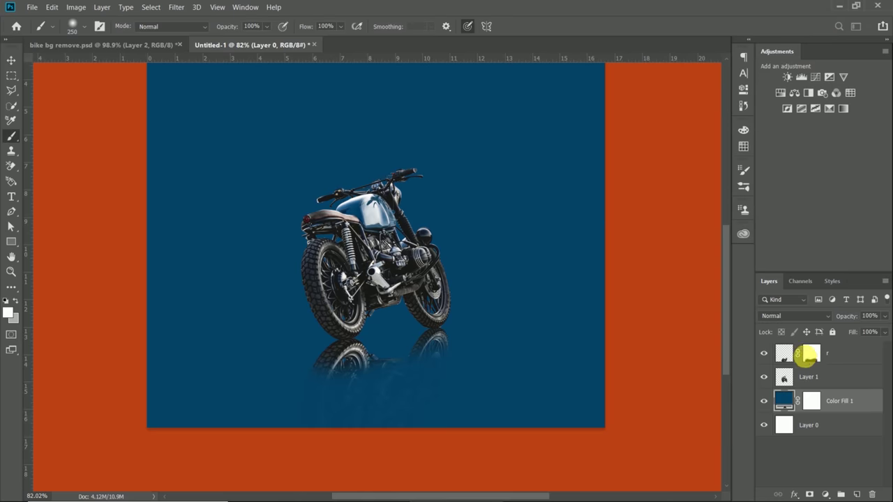
Step: Paint black on layer r's mask to fade the reflection bottom, with Color Fill 1 hidden
click(812, 356)
key(x)
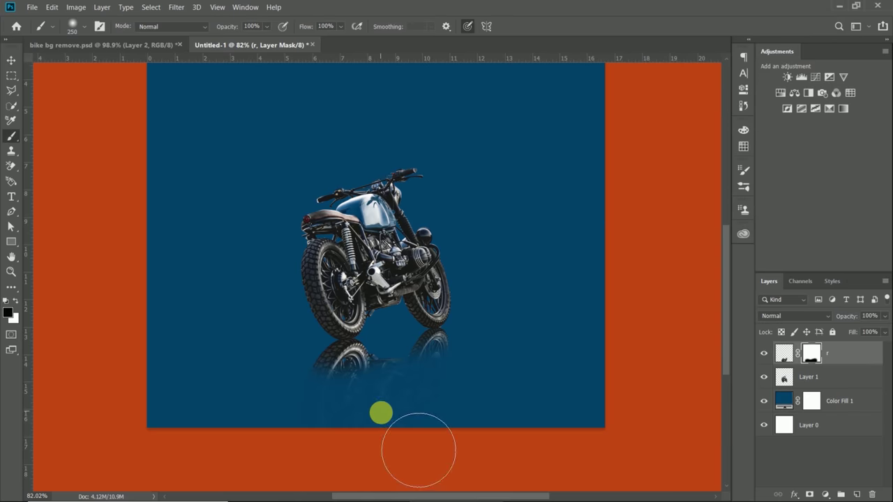
drag(379, 411, 339, 409)
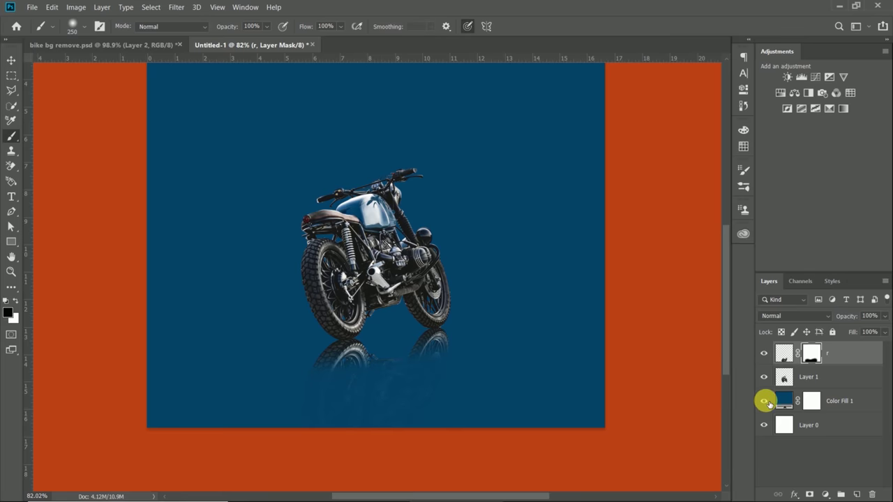
click(766, 403)
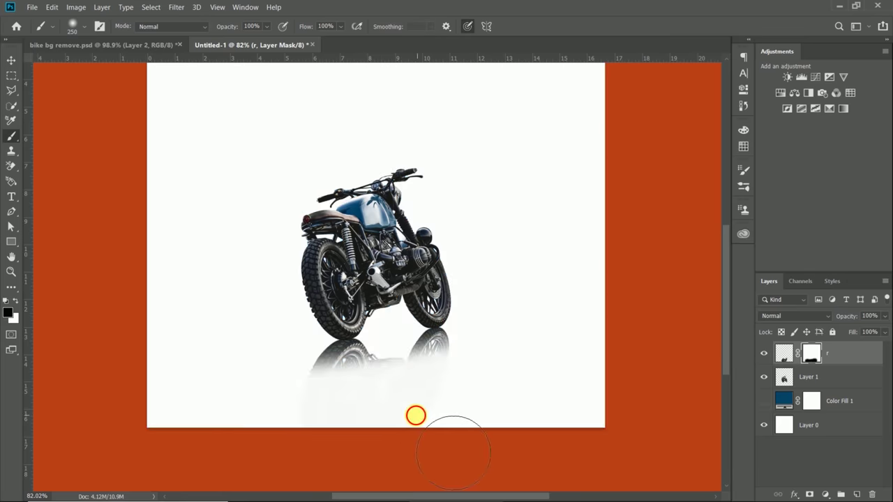
mouse_move(434, 396)
mouse_down()
mouse_move(312, 409)
mouse_move(354, 407)
mouse_move(342, 407)
mouse_move(340, 419)
mouse_move(325, 411)
mouse_move(435, 397)
mouse_move(475, 371)
mouse_up()
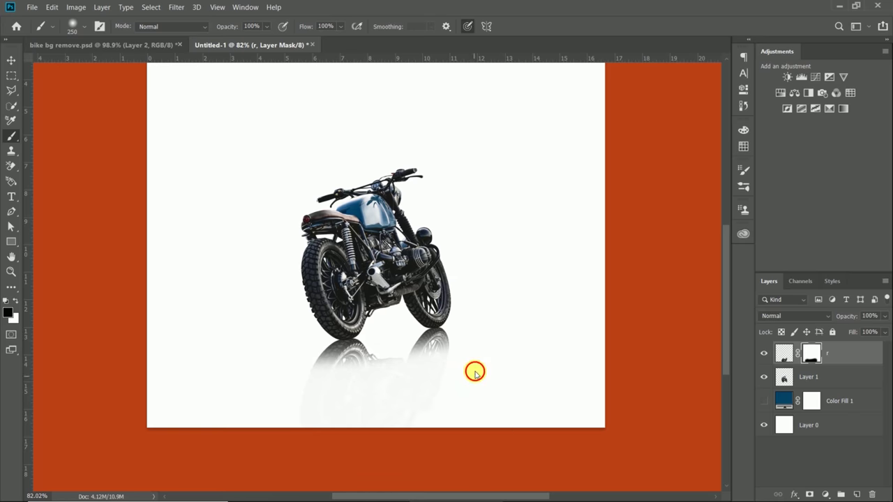
scroll(440, 393, up, 3)
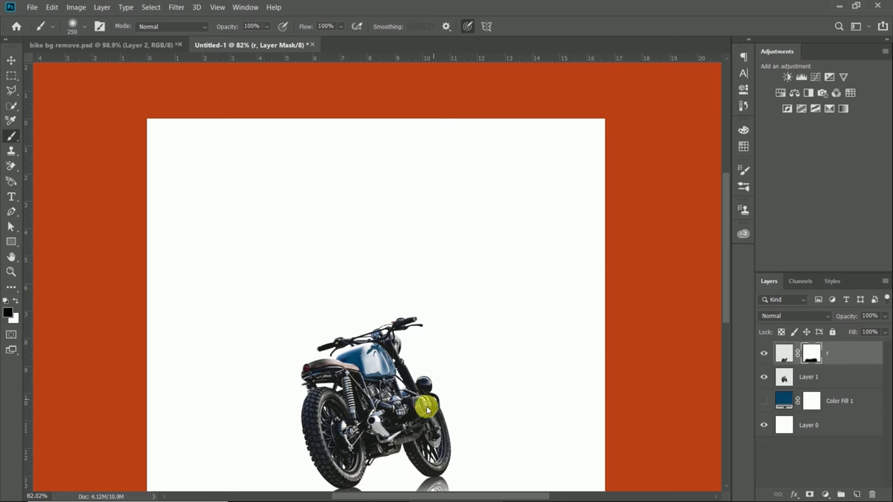
drag(436, 399, 420, 381)
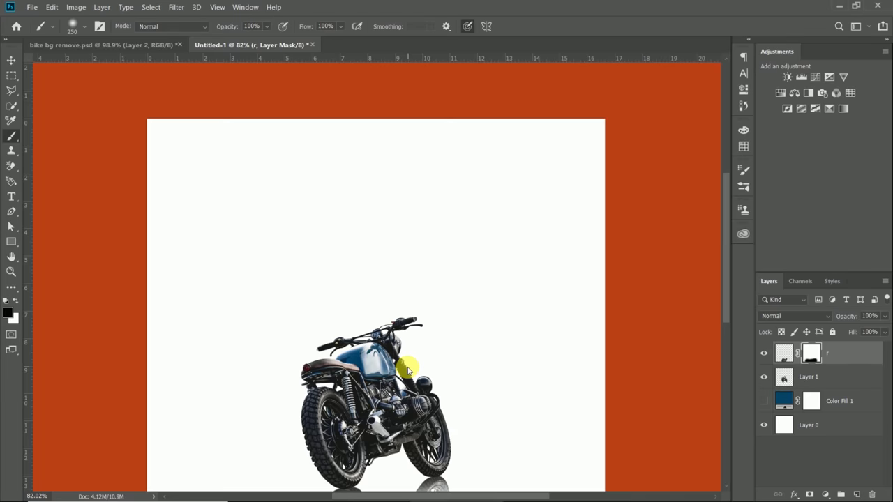
Step: Show the dark blue Color Fill 1 layer again and zoom out to view the canvas
scroll(408, 366, down, 2)
scroll(408, 366, down, 3)
key(v)
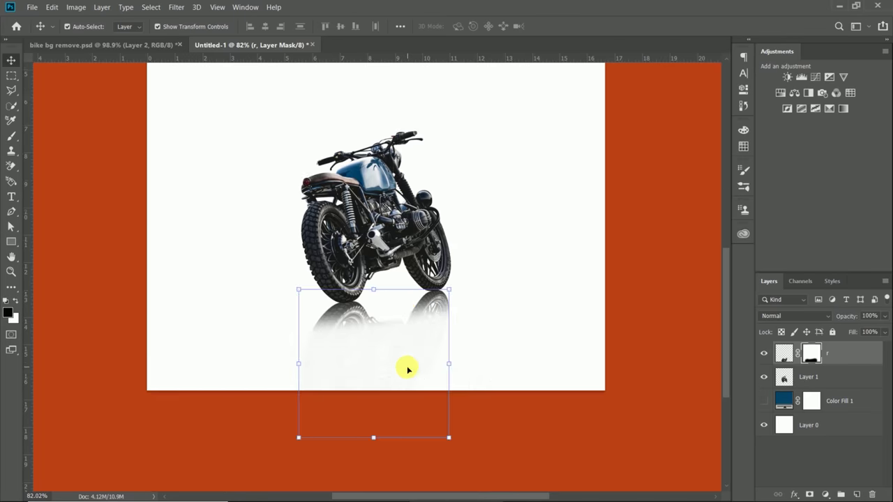
scroll(409, 368, down, 5)
scroll(408, 368, down, 2)
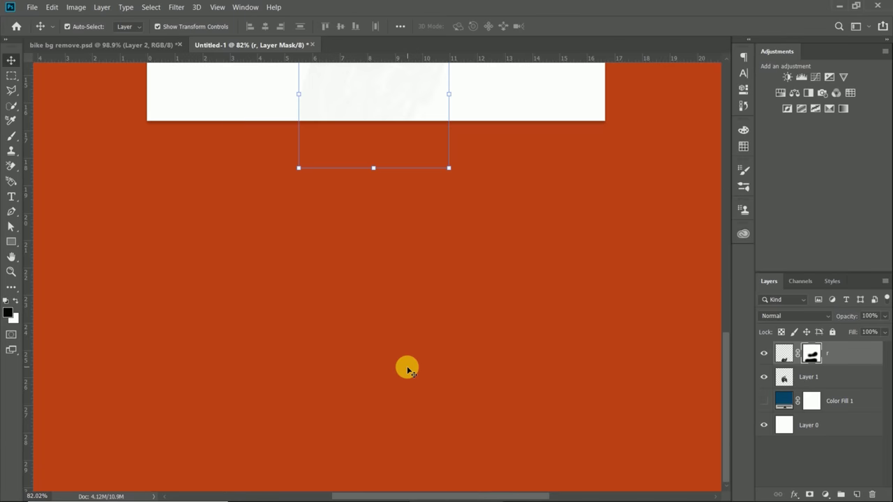
scroll(408, 368, up, 1)
scroll(408, 368, up, 2)
scroll(408, 368, up, 4)
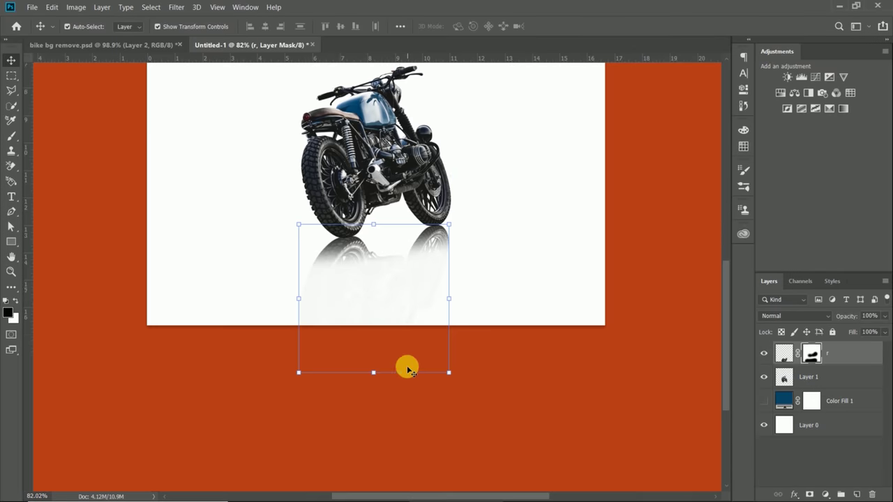
scroll(408, 369, up, 1)
scroll(408, 369, up, 3)
scroll(414, 369, up, 1)
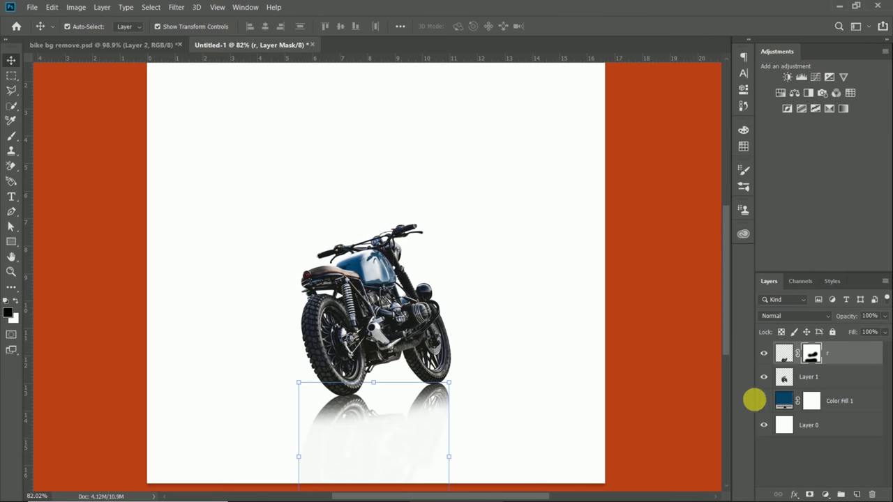
click(764, 401)
scroll(481, 377, down, 1)
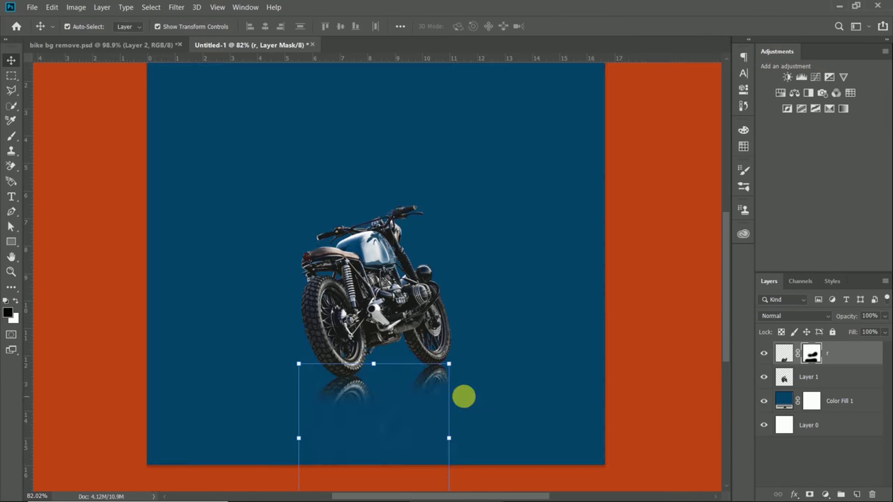
scroll(443, 394, down, 1)
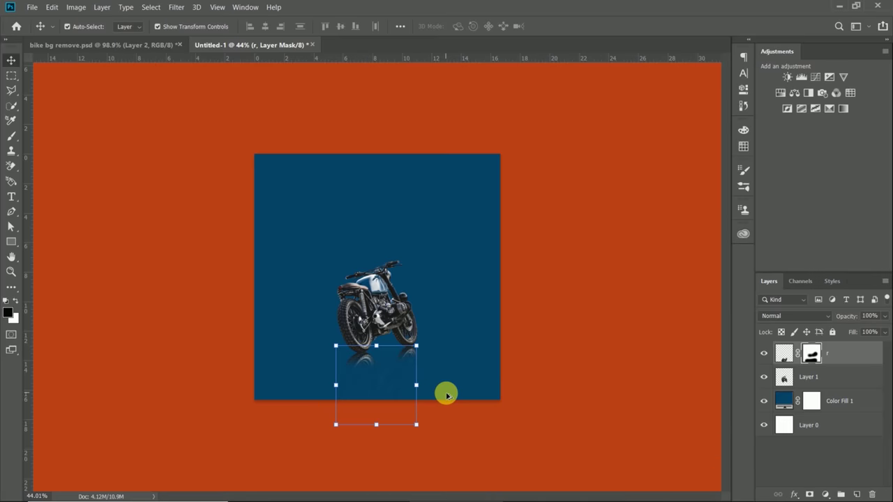
scroll(444, 394, down, 3)
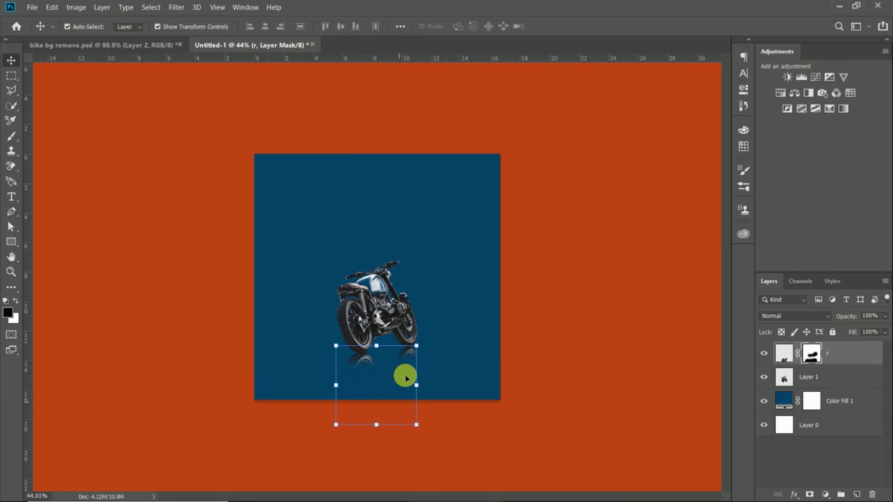
scroll(406, 377, up, 3)
scroll(405, 377, up, 1)
scroll(405, 372, up, 1)
scroll(405, 372, down, 2)
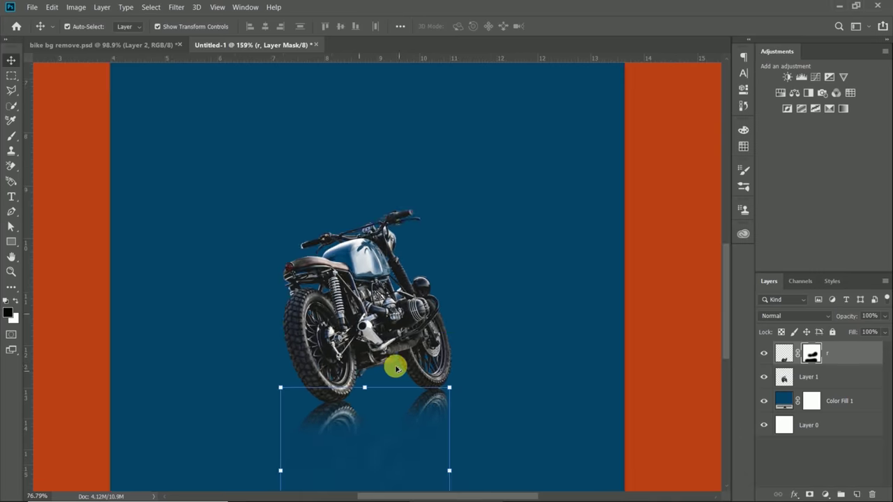
scroll(397, 365, down, 2)
scroll(395, 364, down, 1)
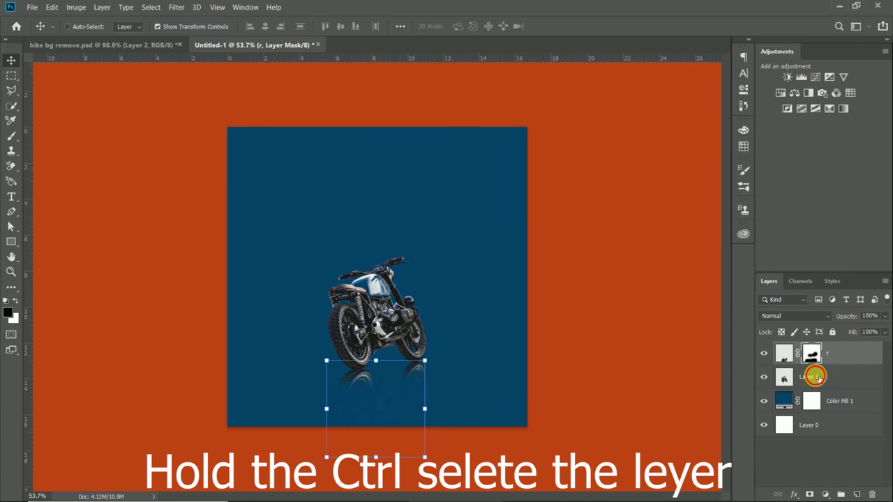
Step: Select Layer 1 with layer r and move the bike and reflection slightly lower together
ctrl+click(816, 378)
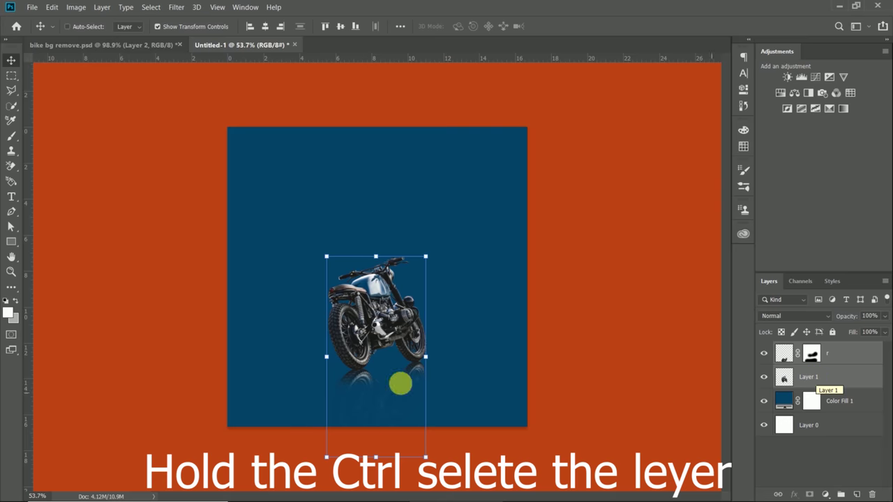
mouse_move(385, 339)
mouse_down()
mouse_move(377, 356)
mouse_move(355, 364)
mouse_up()
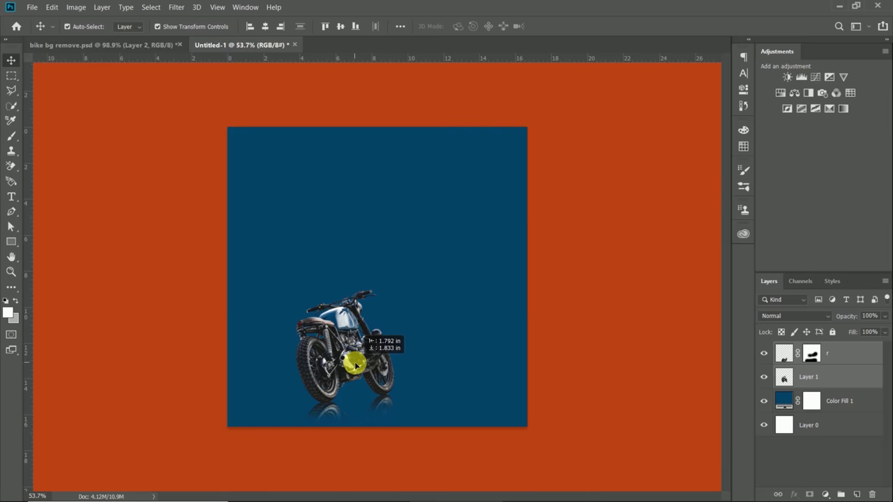
drag(355, 363, 396, 366)
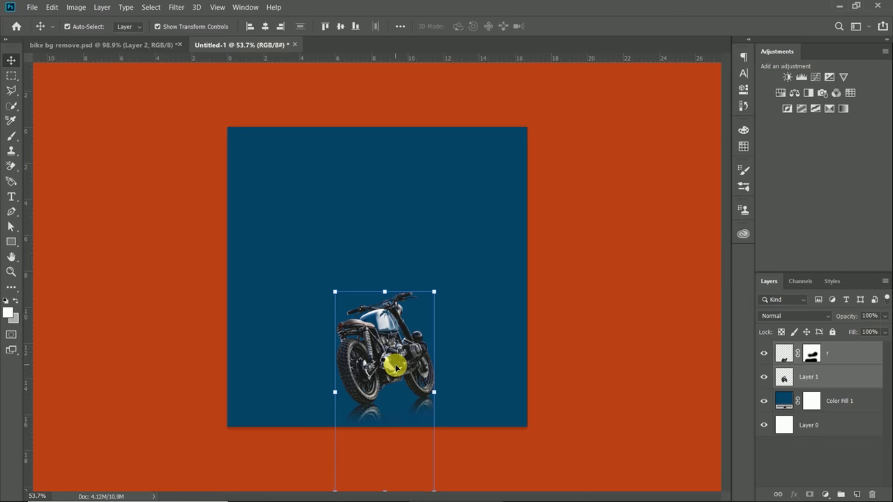
scroll(409, 407, up, 2)
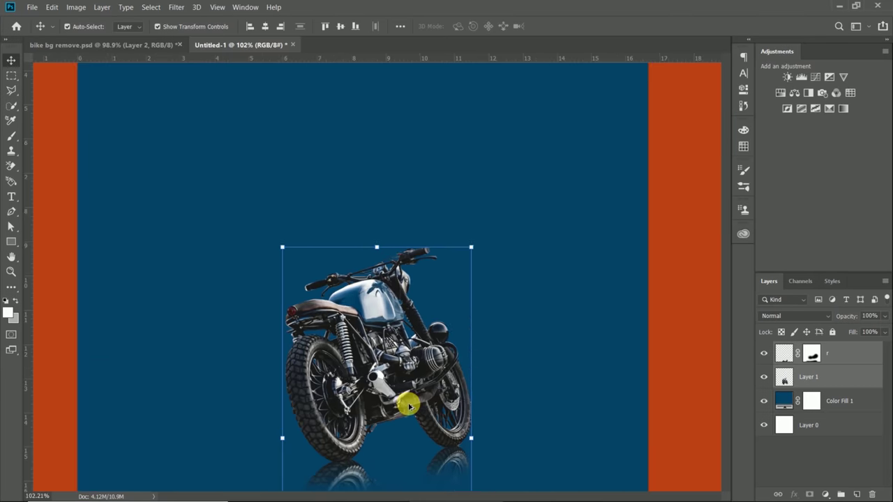
scroll(409, 390, down, 2)
scroll(407, 392, down, 1)
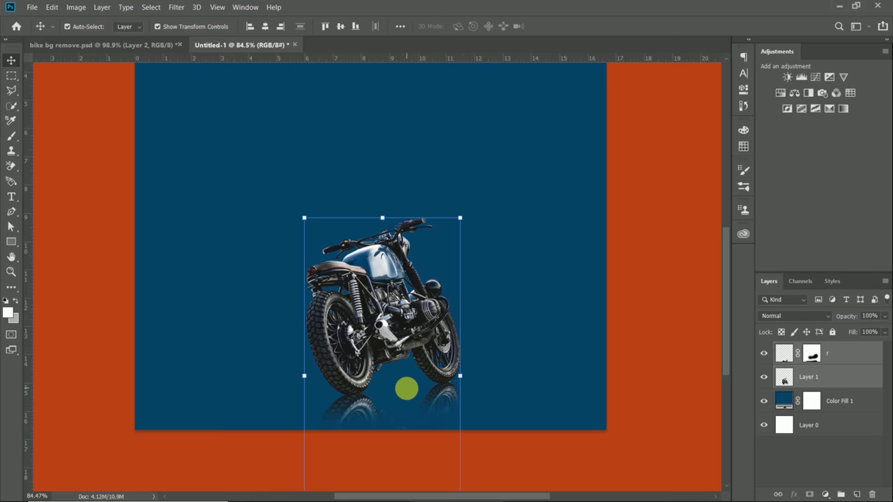
scroll(406, 388, down, 1)
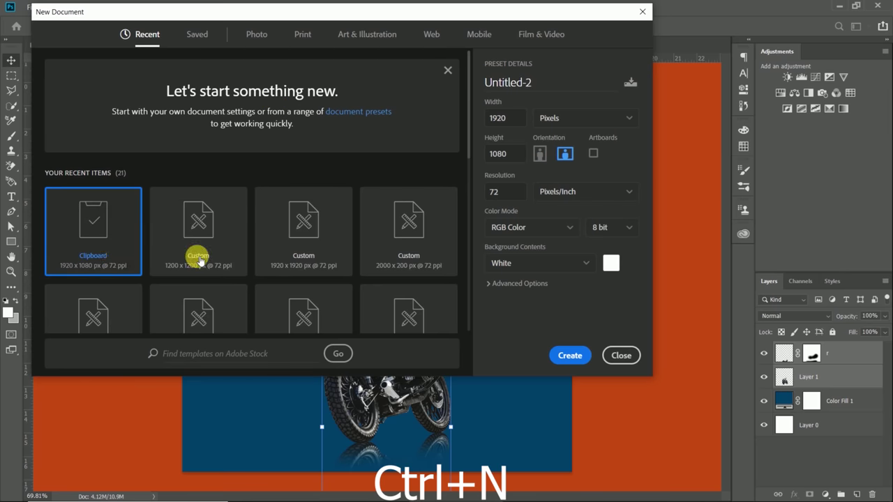
Step: Set the new document to 1280 × 720 pixels and create it as Untitled-2
scroll(349, 224, down, 3)
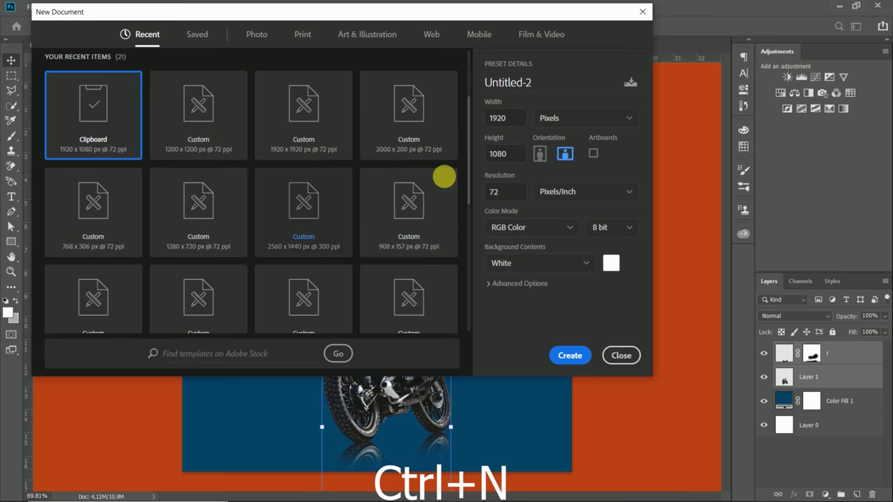
double_click(520, 119)
text(1)
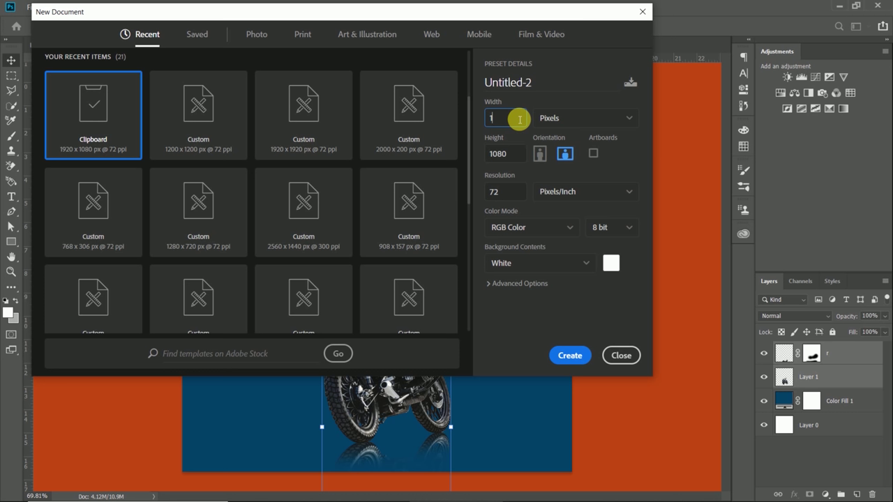
text(280)
click(511, 154)
text(720)
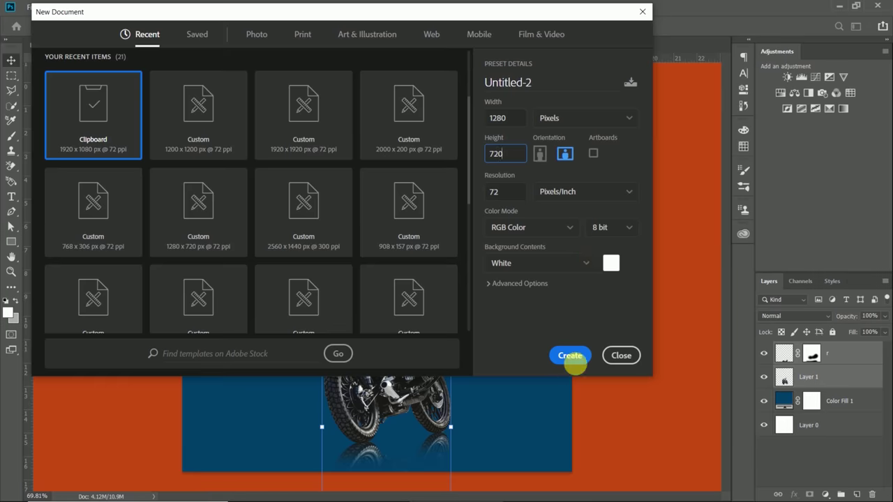
click(570, 356)
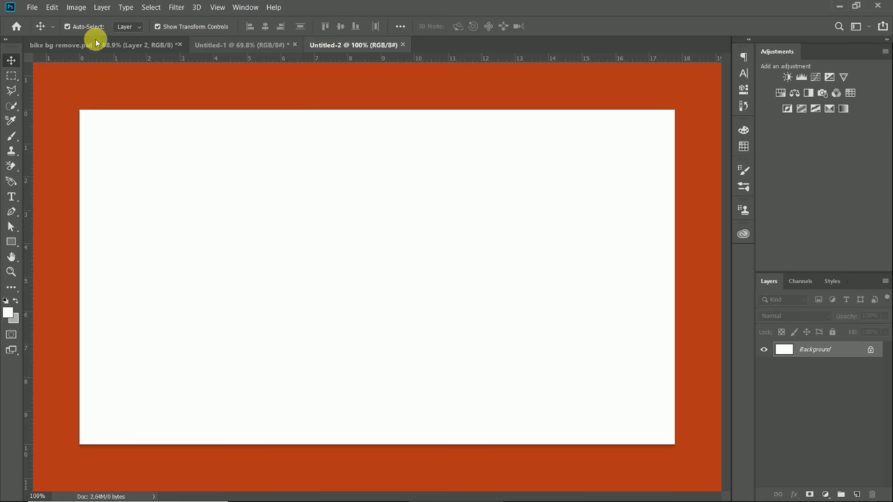
Step: Drag the cut-out motorcycle into Untitled-2, convert it to a smart object, and shift it left
key(ctrl+Tab)
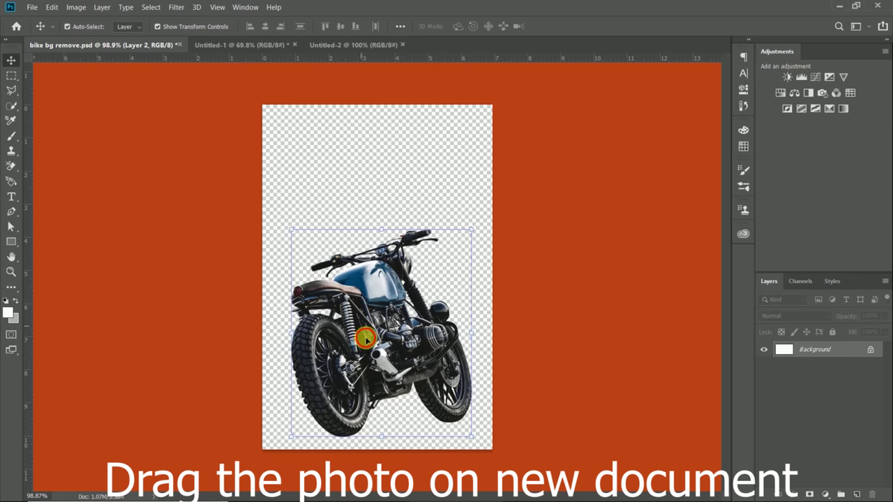
mouse_move(354, 328)
mouse_down()
mouse_move(383, 161)
mouse_move(374, 46)
mouse_move(375, 286)
mouse_move(326, 312)
mouse_up()
right_click(842, 351)
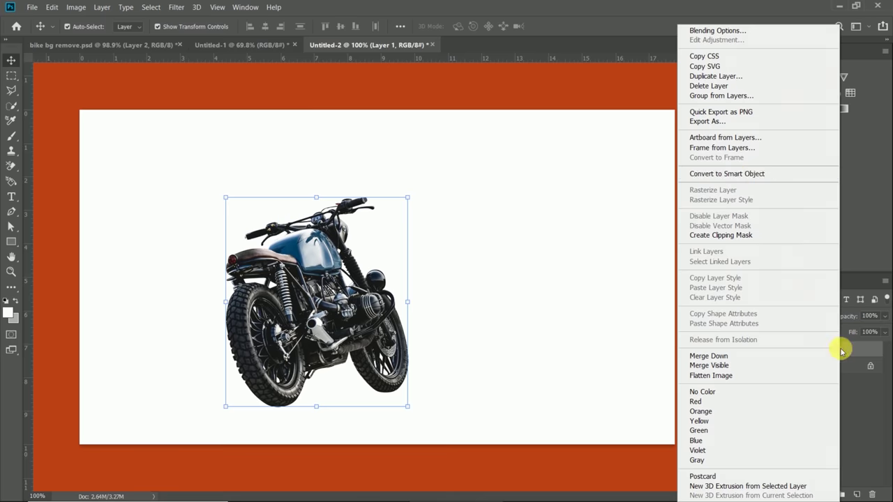
click(736, 175)
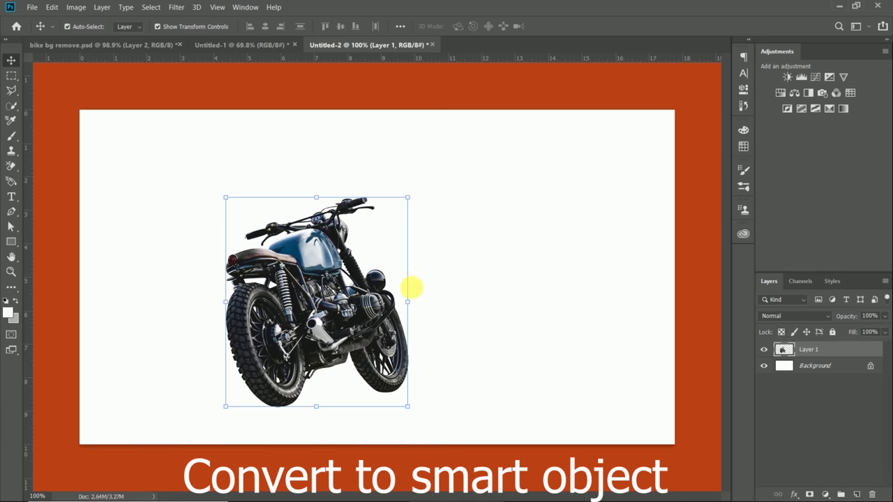
drag(336, 323, 270, 319)
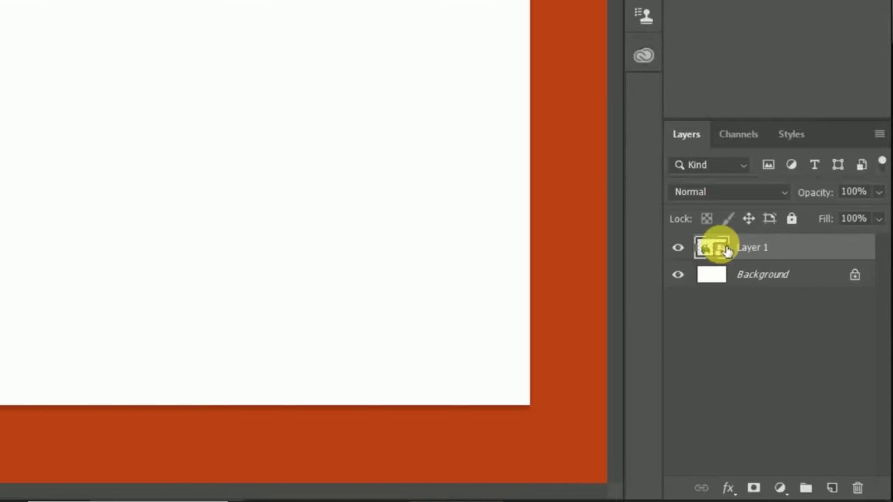
Step: Add an empty layer named 'new', then reselect the motorcycle's Layer 1
click(832, 488)
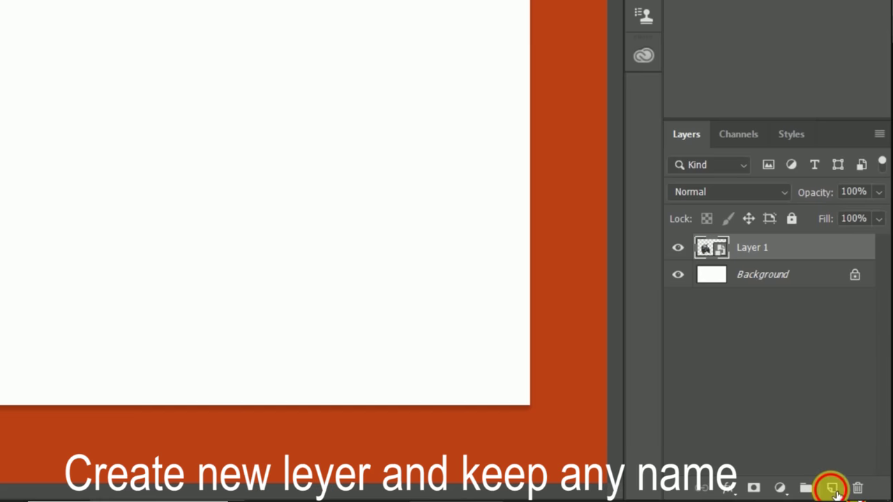
double_click(751, 246)
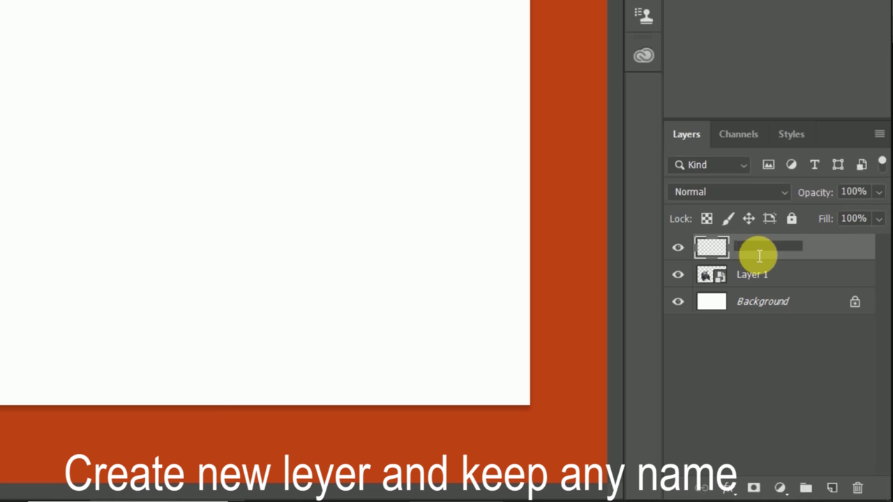
text(new)
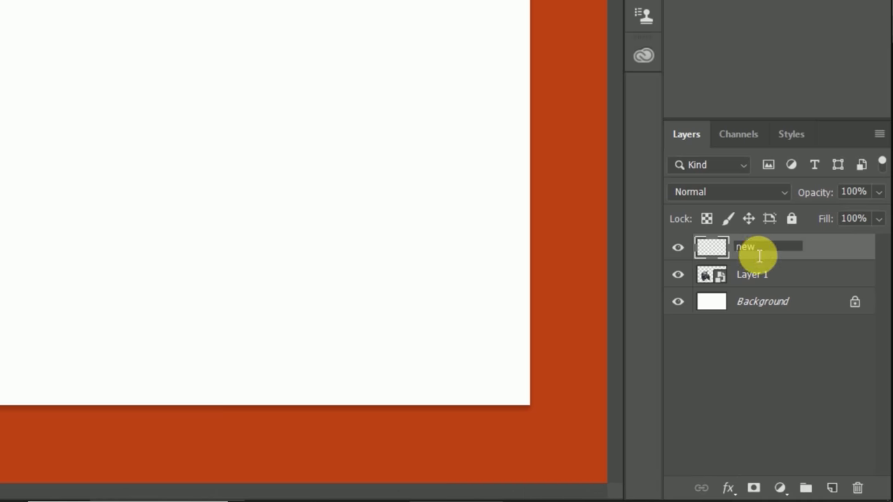
key(Return)
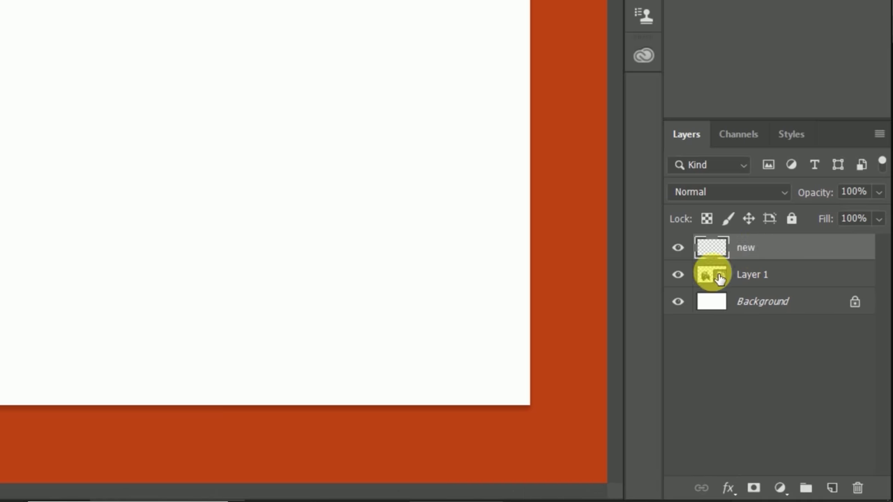
click(719, 280)
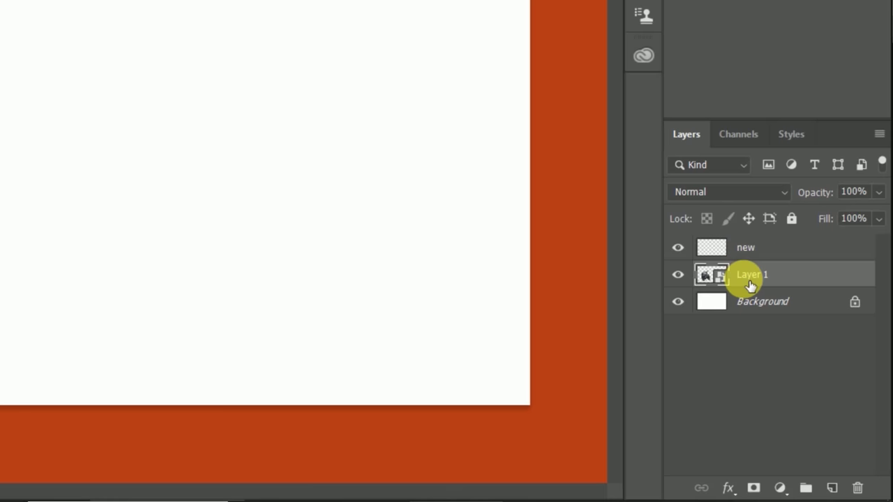
Step: Duplicate Layer 1 as 'r' and move the copied bike right of the original
key(ctrl+j)
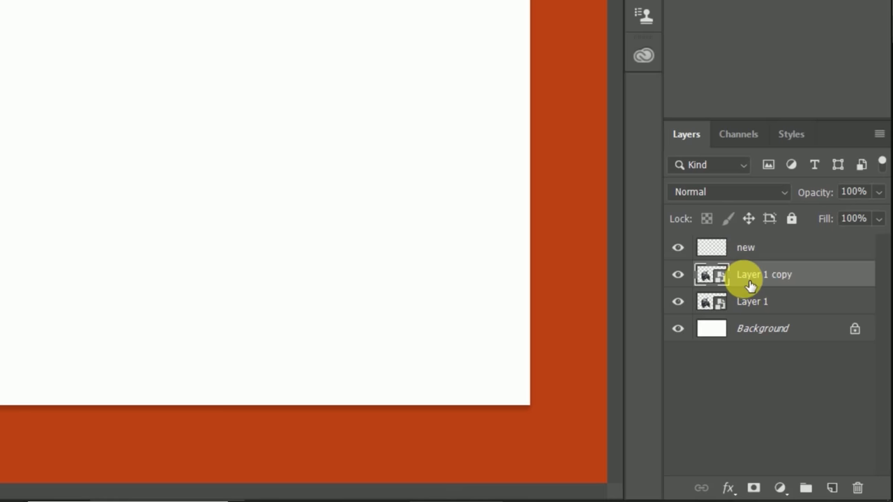
double_click(765, 276)
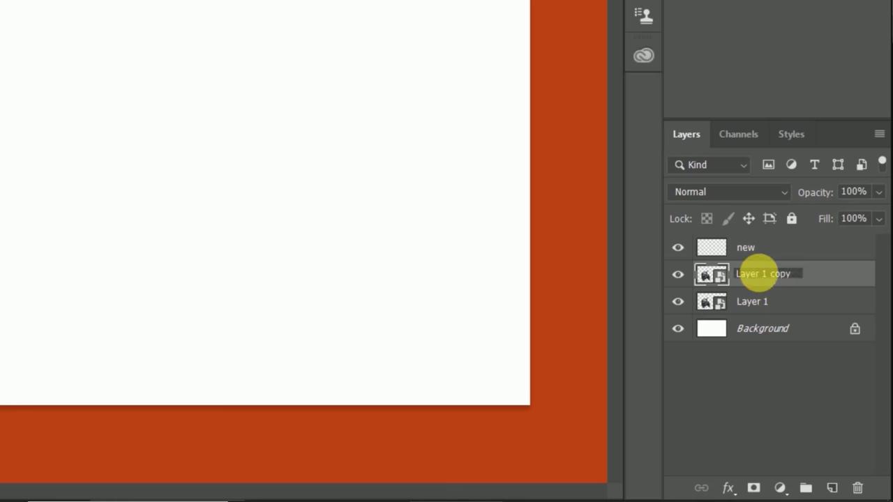
text(r)
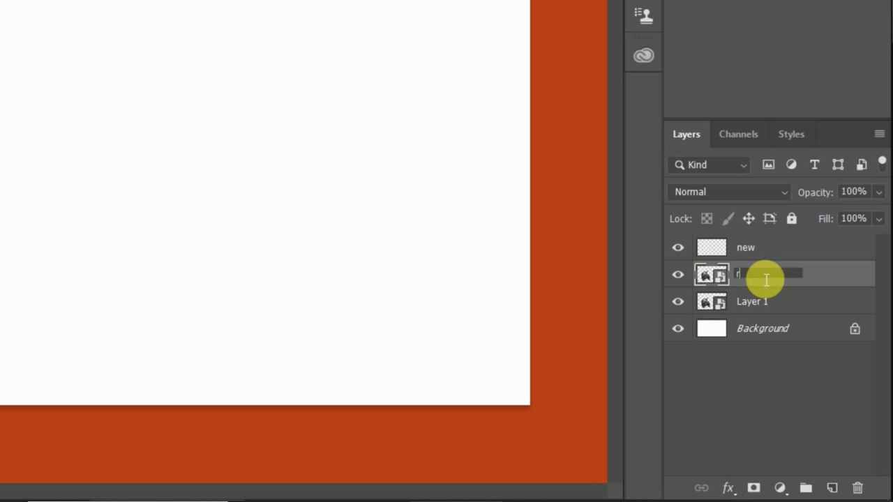
click(165, 216)
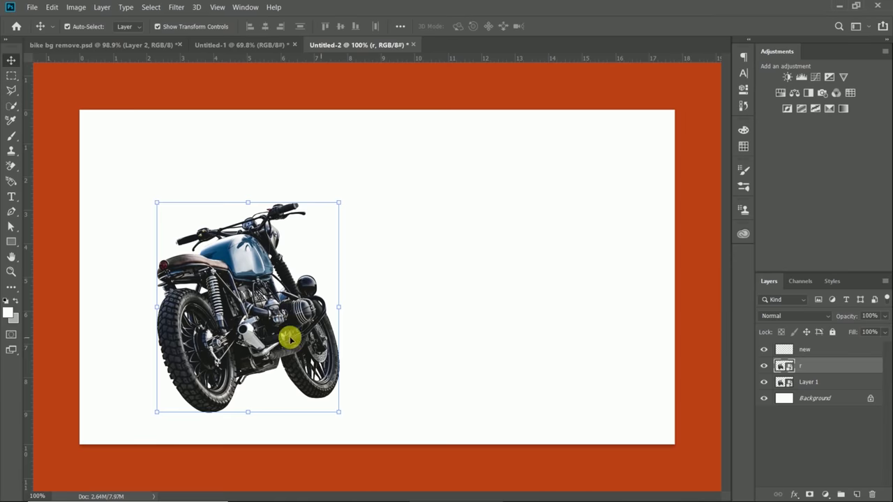
drag(290, 339, 432, 326)
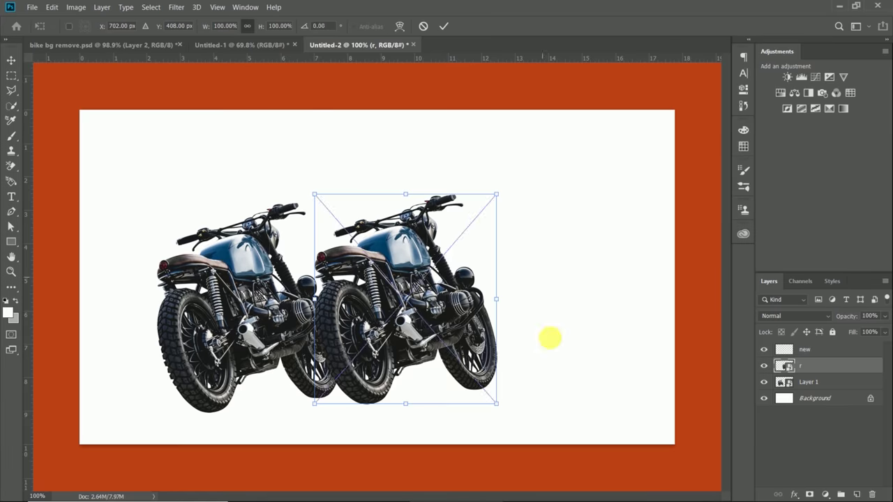
Step: Rotate and flip the bike copy in Free Transform until it is upside down and mirrored
mouse_move(549, 339)
mouse_down()
mouse_move(488, 420)
mouse_move(333, 440)
mouse_move(273, 419)
mouse_move(243, 341)
mouse_up()
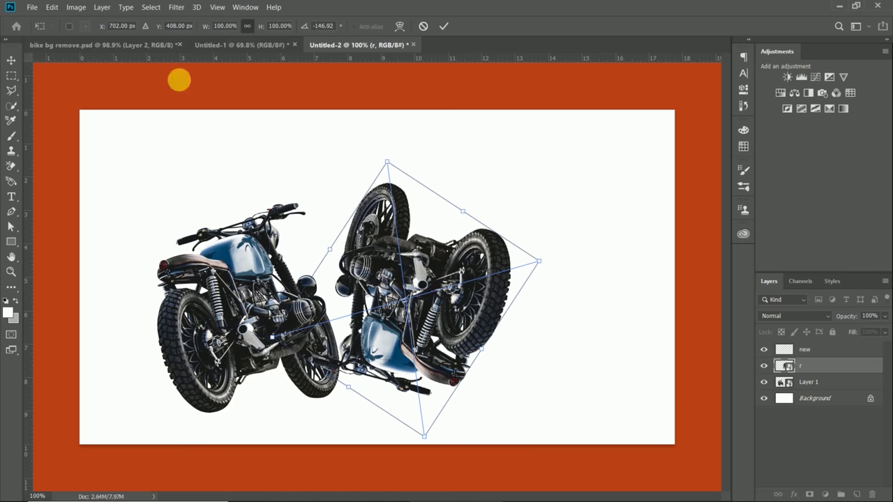
right_click(376, 283)
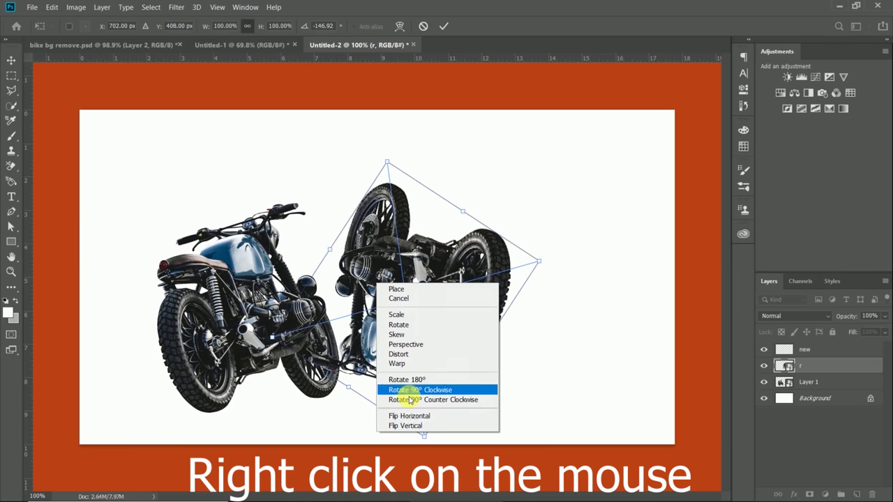
click(417, 417)
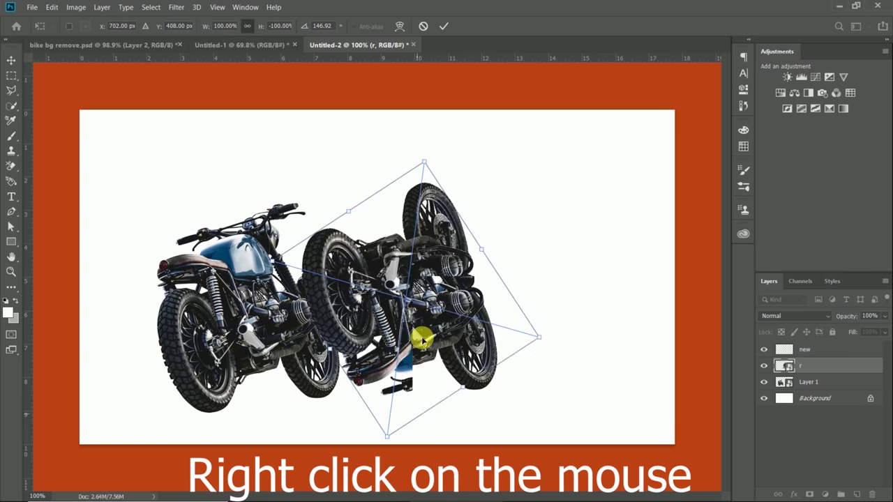
right_click(422, 340)
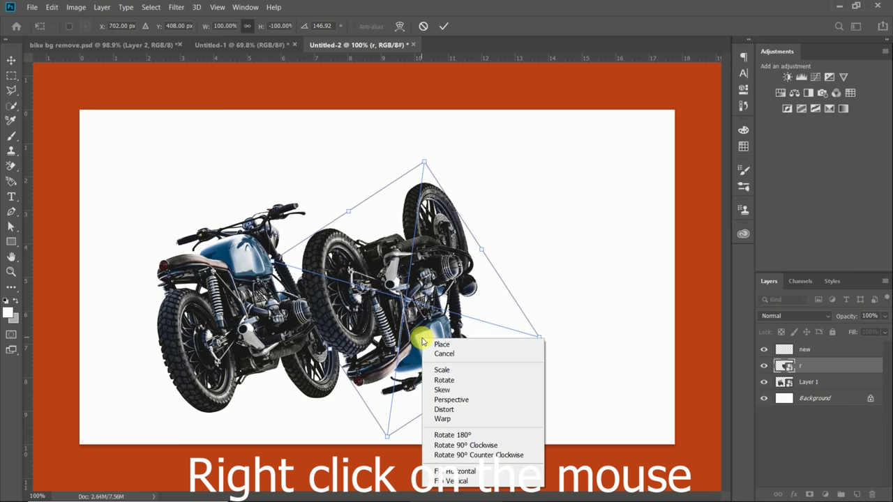
click(452, 481)
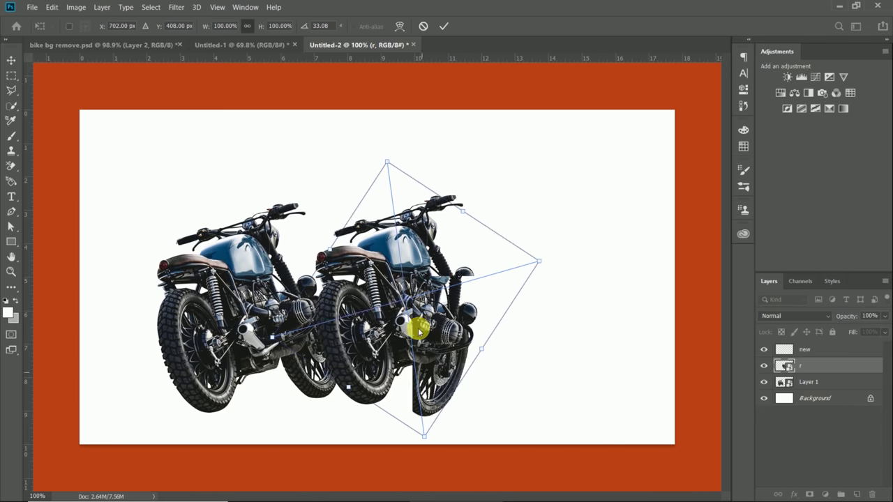
right_click(419, 326)
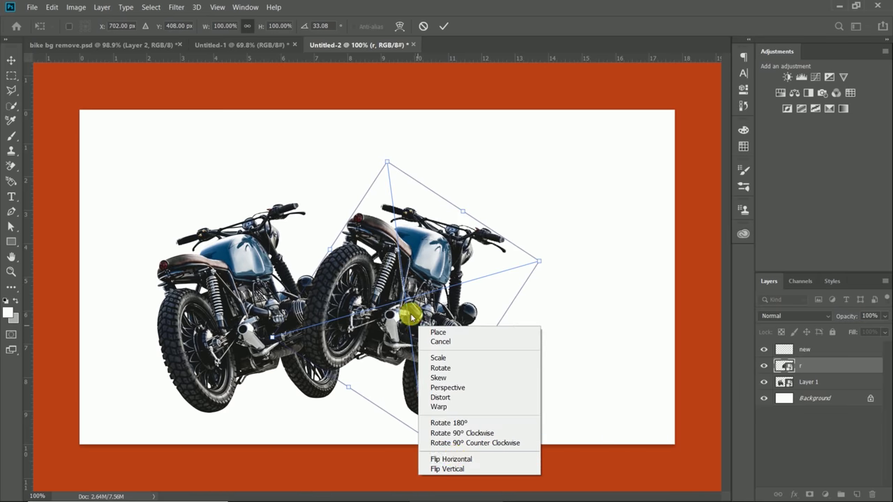
click(453, 459)
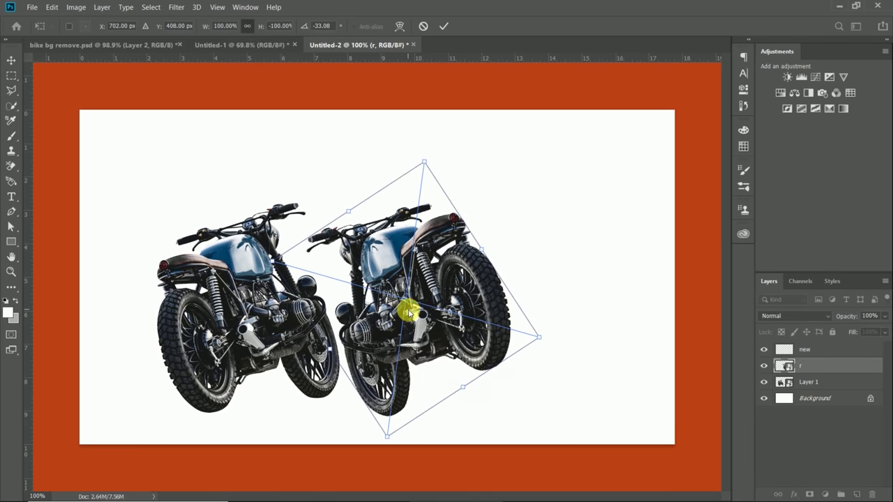
right_click(409, 314)
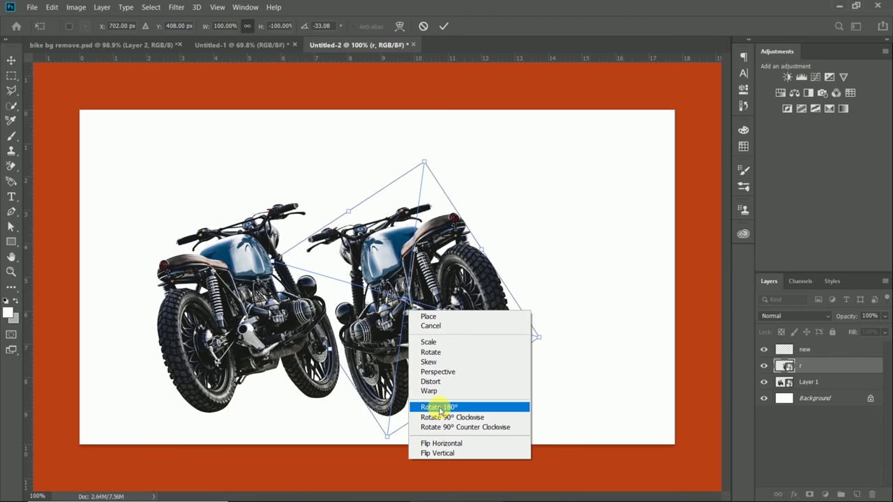
click(439, 408)
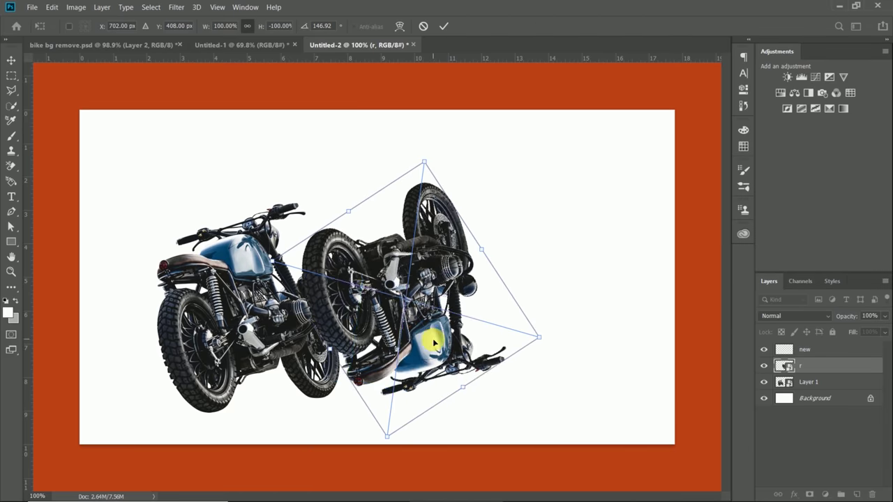
Step: Position the upside-down copy beneath the original bike and commit the transform
drag(433, 338, 291, 468)
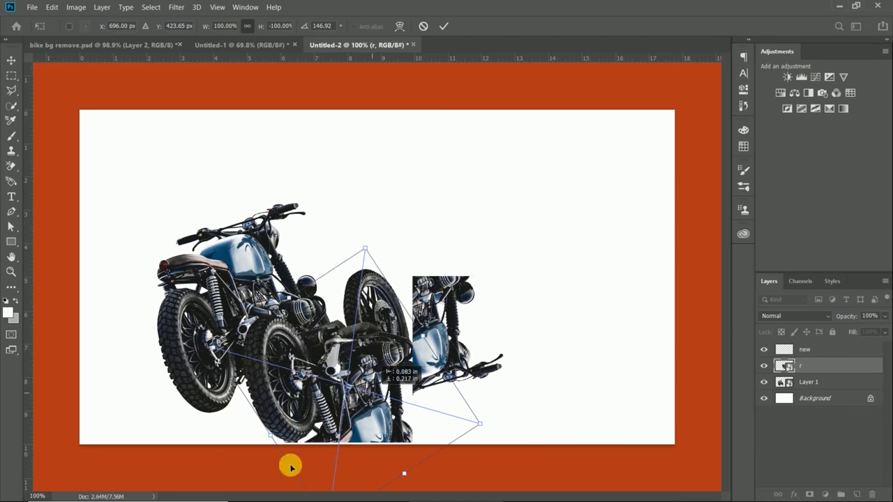
mouse_move(291, 467)
mouse_down()
mouse_move(292, 423)
mouse_move(385, 355)
mouse_up()
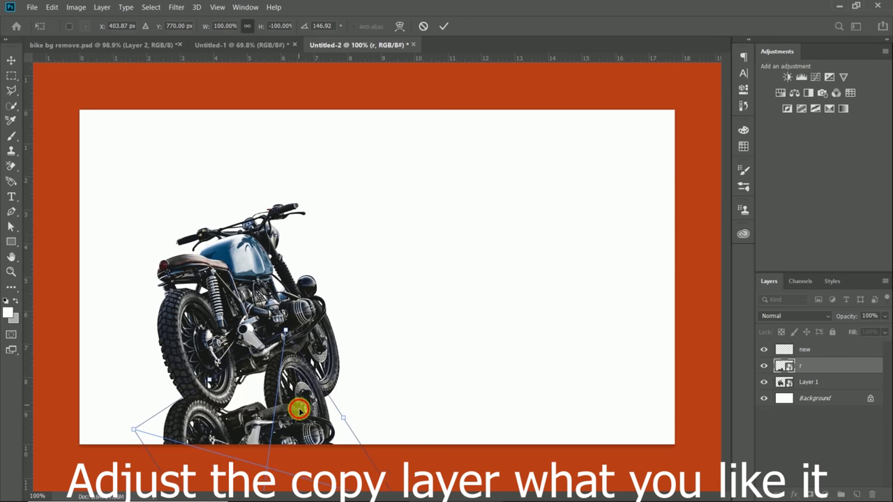
drag(299, 410, 342, 461)
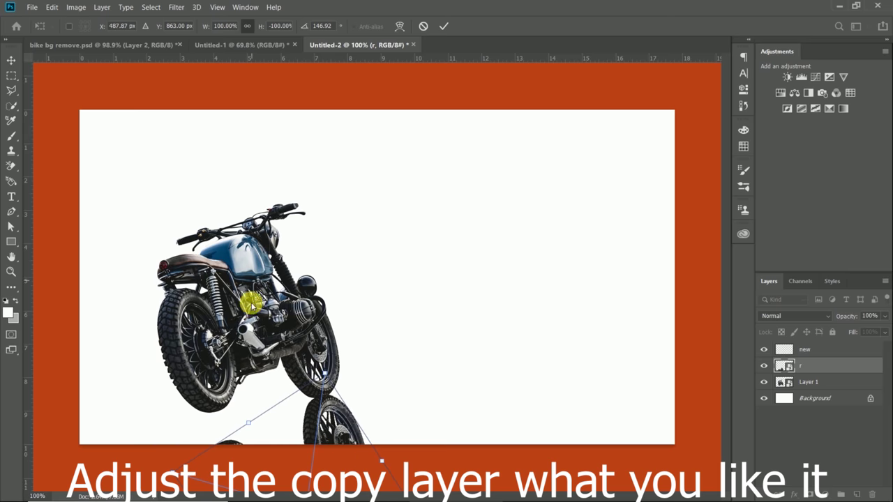
key(Return)
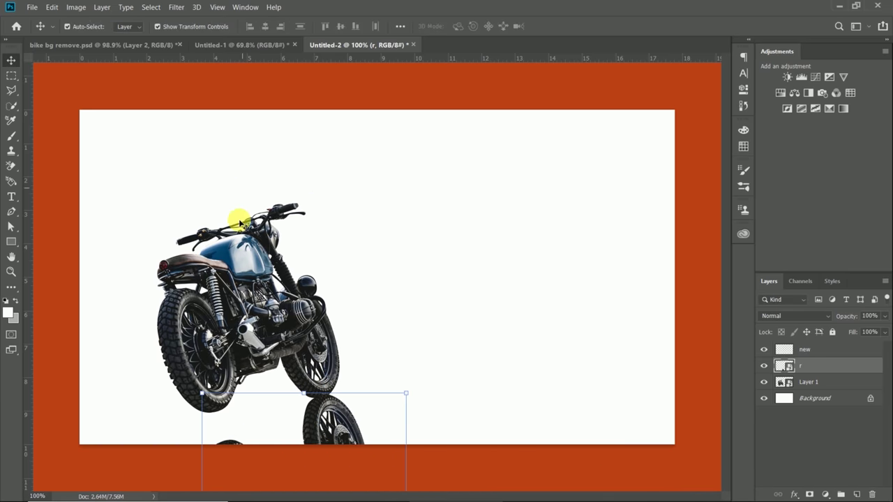
Step: Raise the bike and reflection, then tilt the reflection to about 165.25° so its tyres meet the wheels
mouse_move(247, 290)
mouse_down()
mouse_move(254, 203)
mouse_move(241, 236)
mouse_up()
drag(333, 423, 335, 347)
key(ctrl+t)
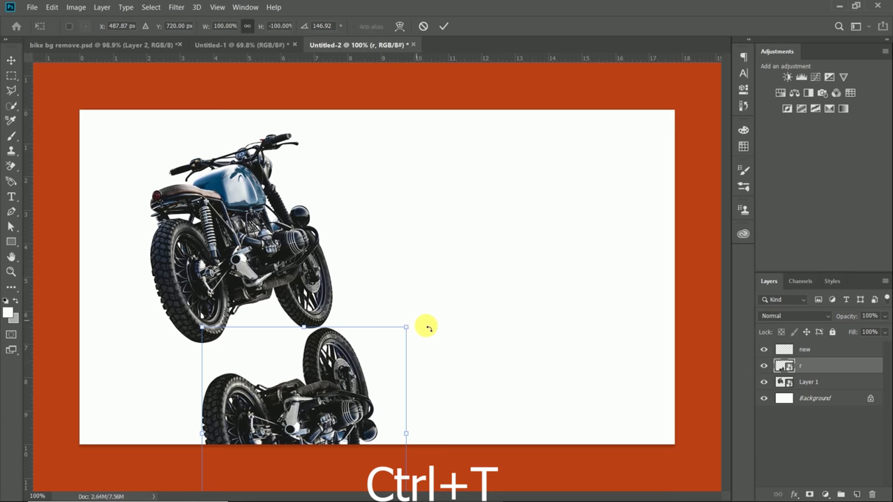
mouse_move(416, 323)
mouse_down()
mouse_move(445, 354)
mouse_move(395, 384)
mouse_up()
mouse_move(343, 404)
mouse_down()
mouse_move(313, 394)
mouse_move(313, 382)
mouse_move(316, 395)
mouse_up()
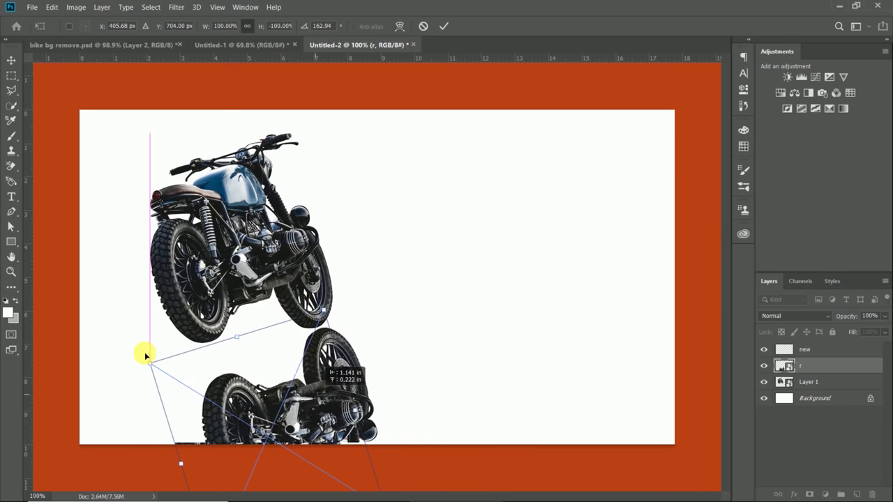
drag(143, 353, 146, 363)
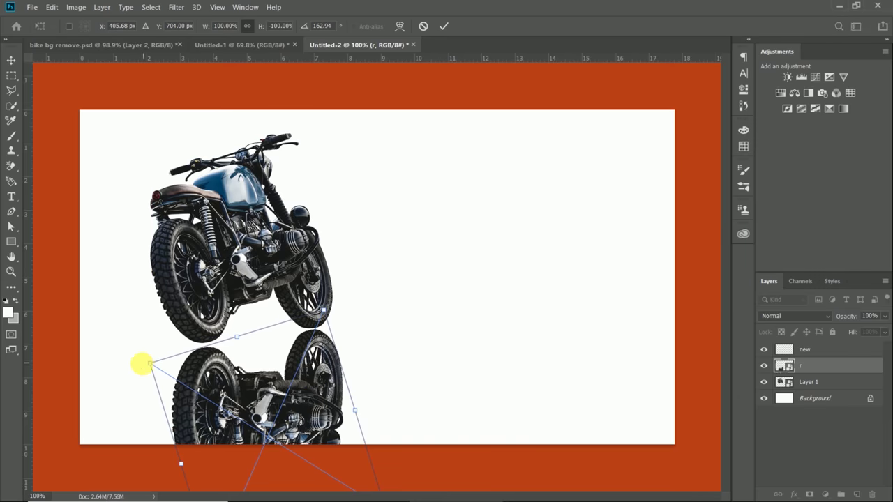
drag(146, 364, 151, 361)
drag(262, 408, 256, 401)
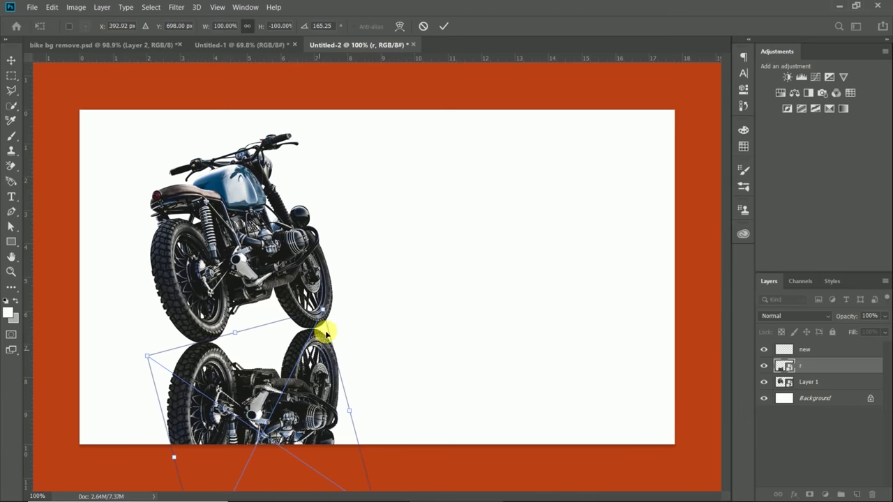
Step: Nudge the reflection right four times, commit its transform, and fit the canvas in view
alt+scroll(318, 354, up, 2)
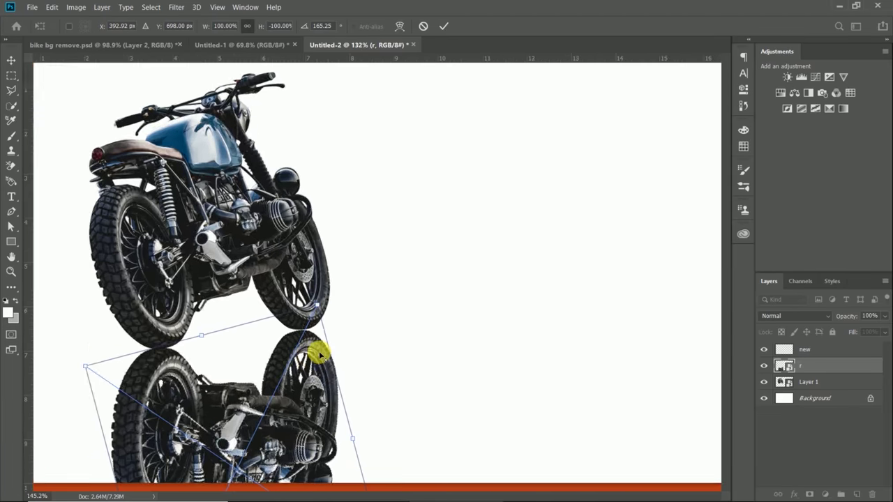
alt+scroll(317, 354, up, 2)
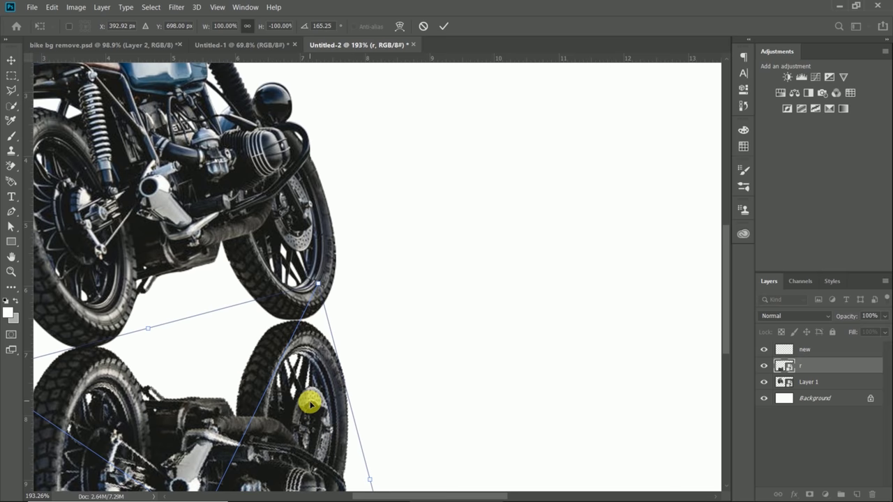
key(Right)
key(Right)
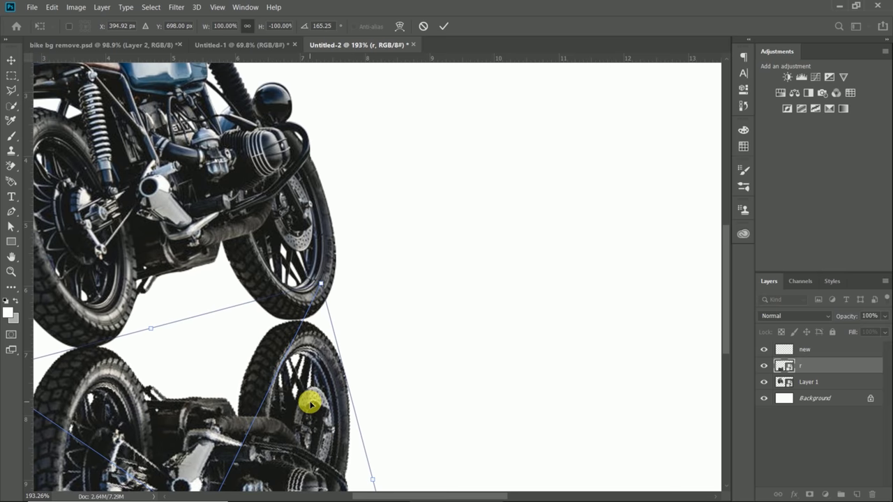
key(Right)
key(Right)
key(Right)
key(Right)
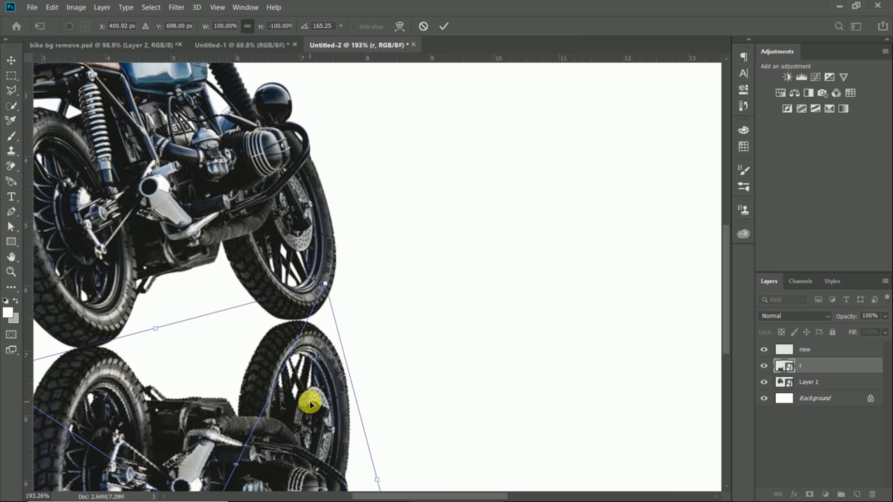
key(Right)
key(Right)
key(Right)
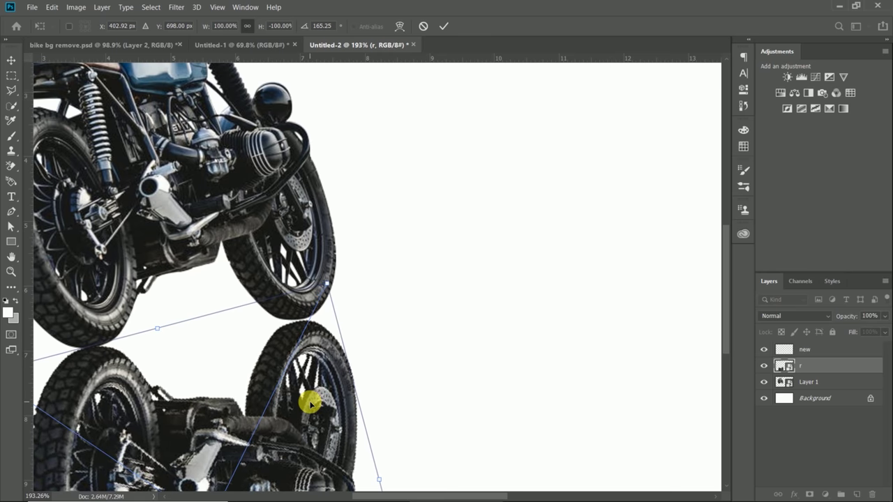
key(Right)
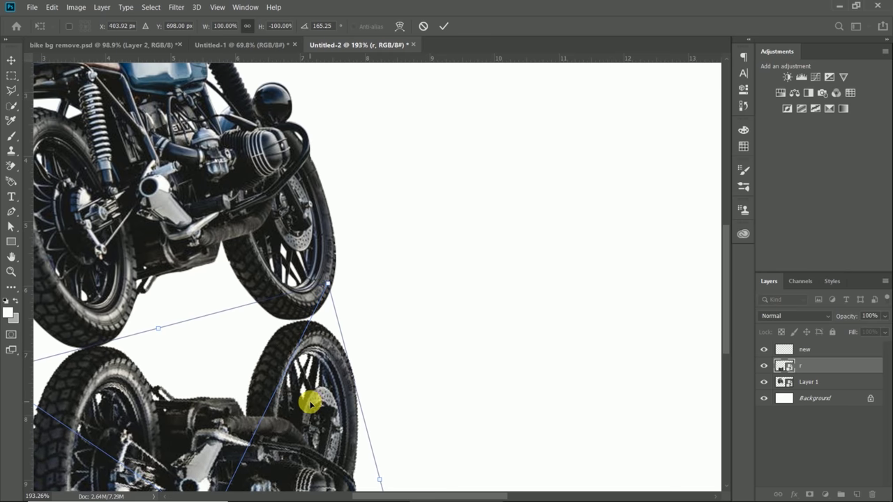
click(444, 25)
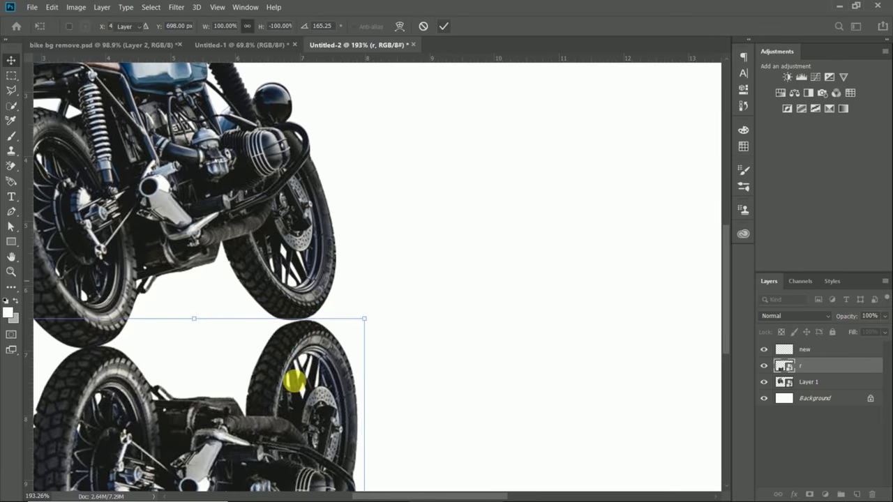
key(ctrl+0)
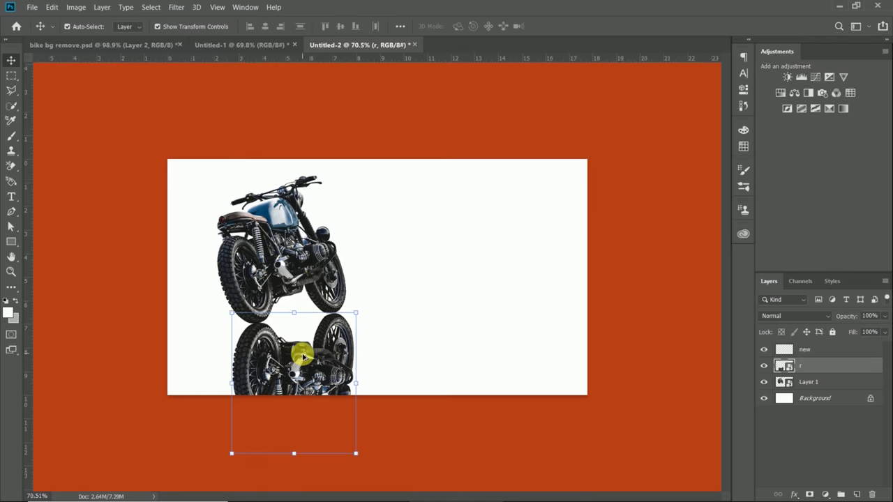
scroll(302, 357, up, 1)
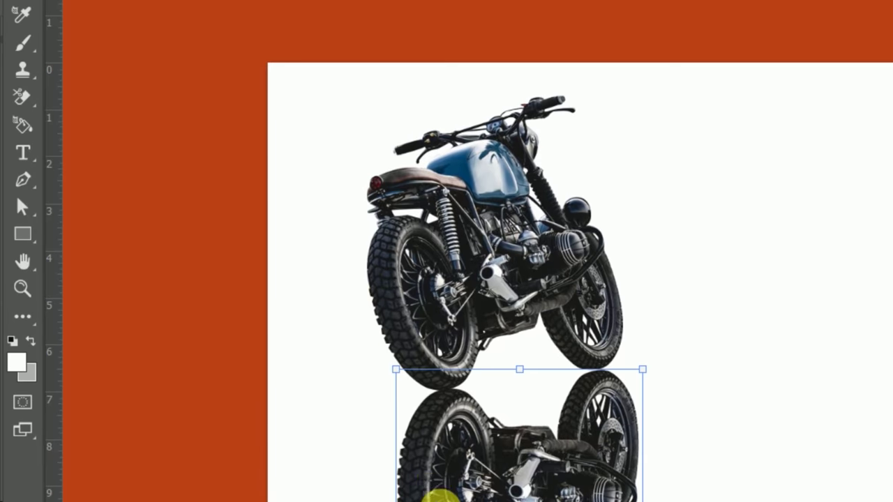
Step: Draw a black rectangle across the canvas bottom and move it down over the reflection
click(22, 235)
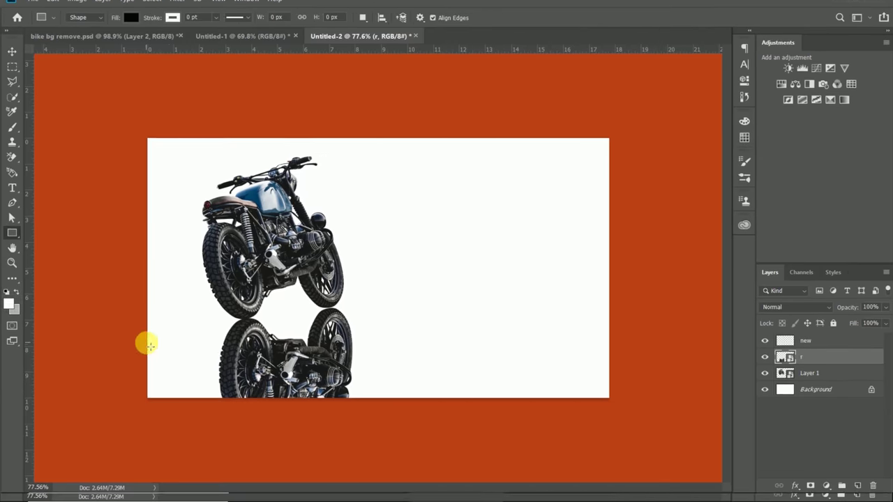
mouse_move(146, 351)
mouse_down()
mouse_move(178, 444)
mouse_move(625, 426)
mouse_up()
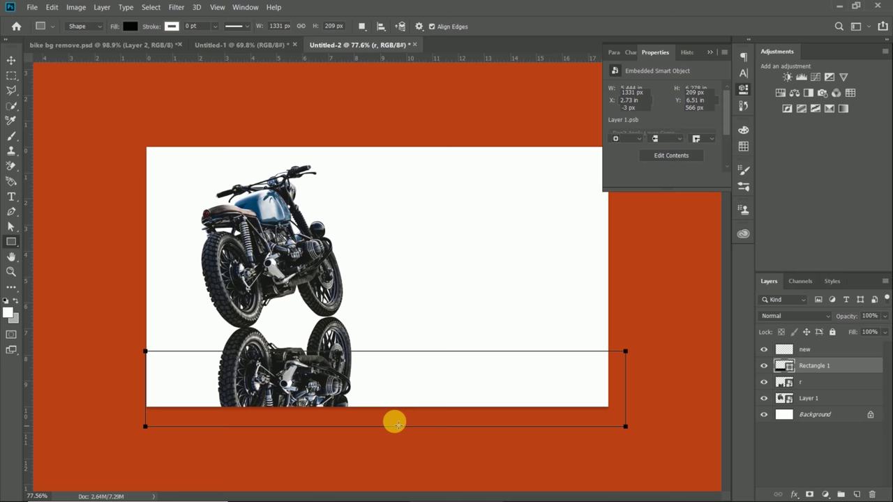
key(ctrl+t)
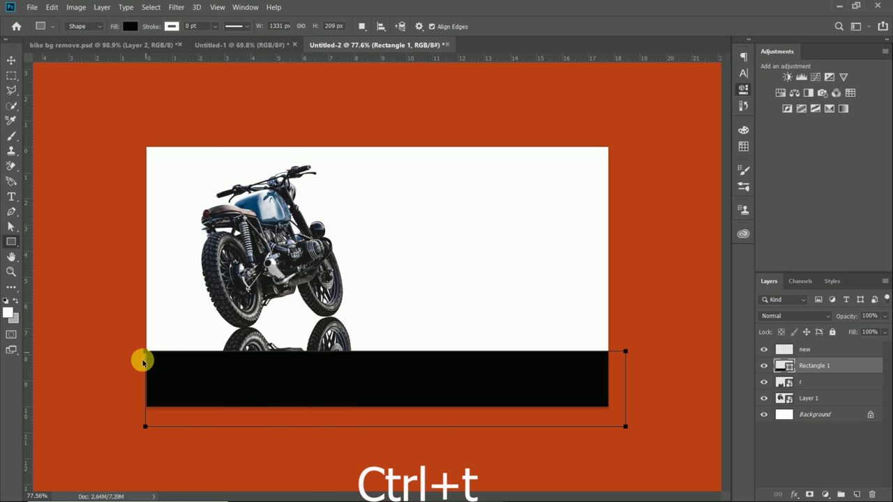
drag(147, 355, 146, 372)
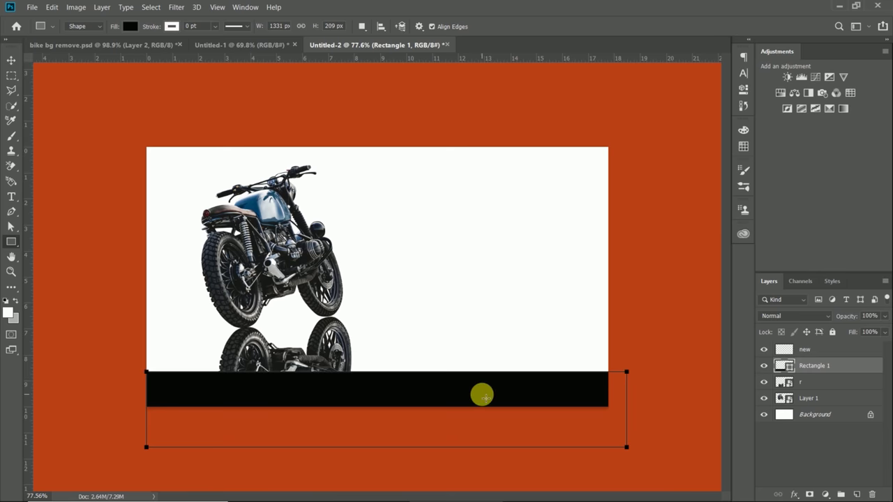
Step: Tilt the rectangle's top edge up toward the right into a sloping wedge and commit
key(ctrl+t)
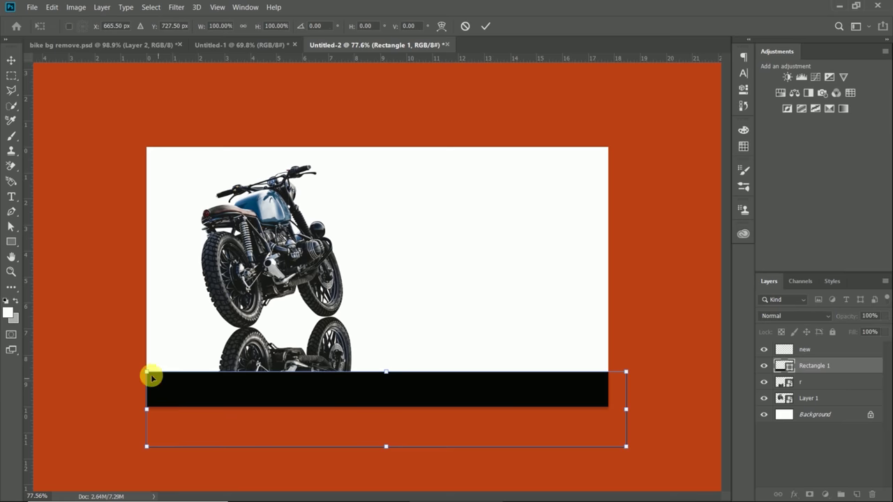
drag(147, 373, 146, 379)
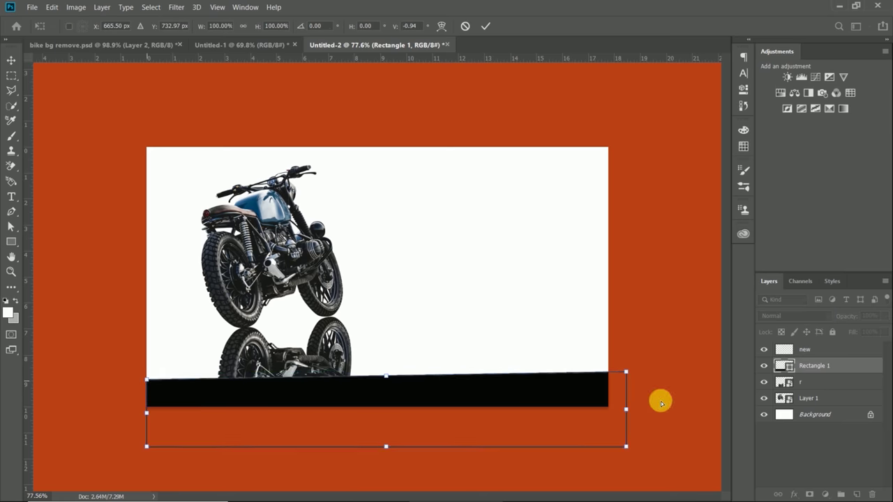
drag(627, 375, 622, 300)
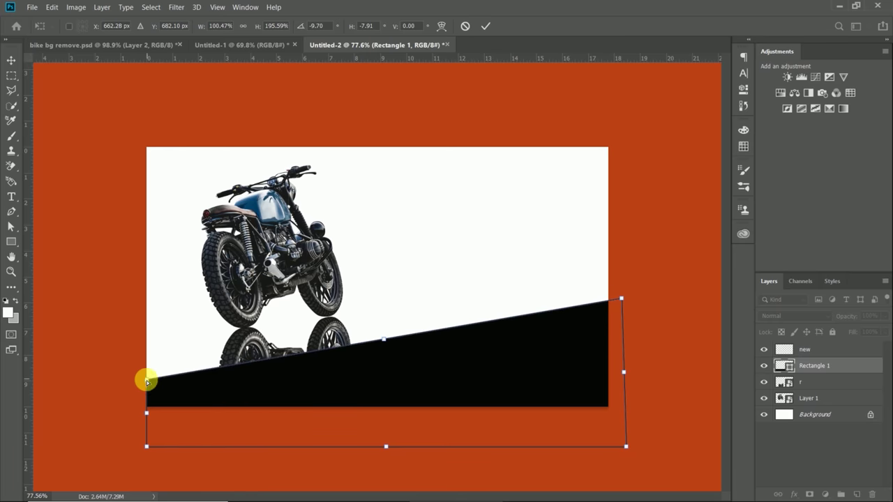
drag(146, 381, 145, 384)
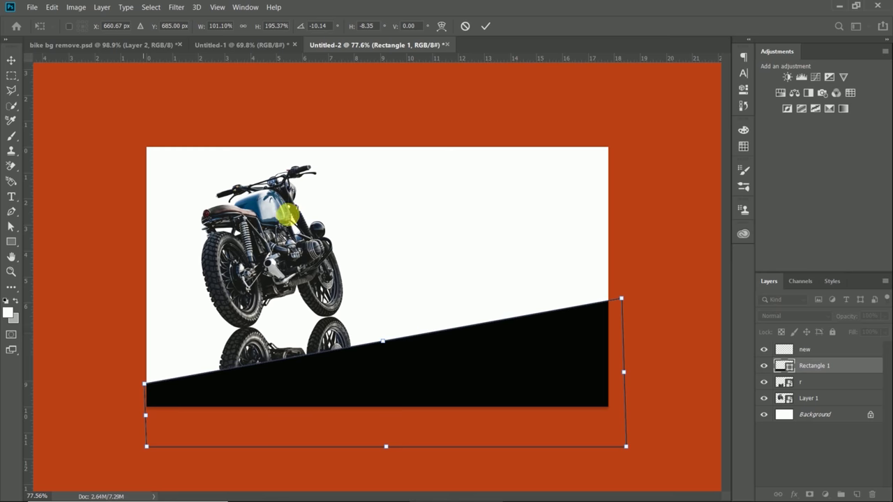
click(486, 27)
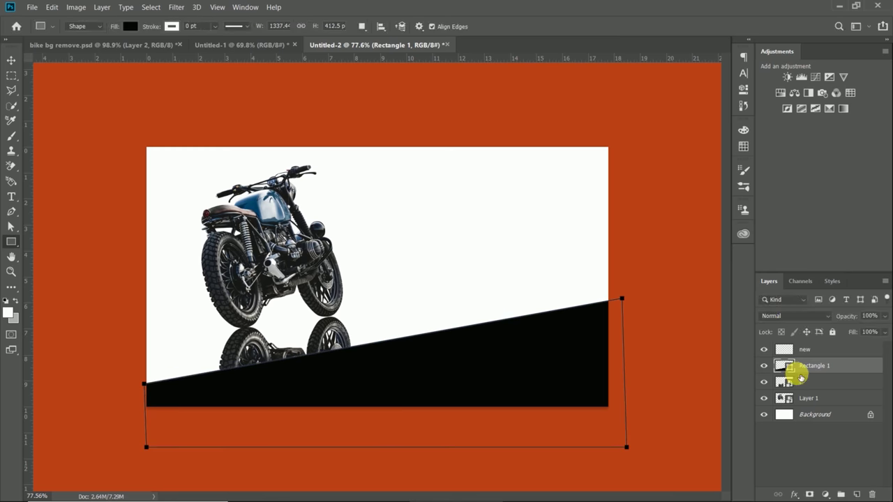
Step: Change the Rectangle 1 wedge's fill to white (ffffff)
key(v)
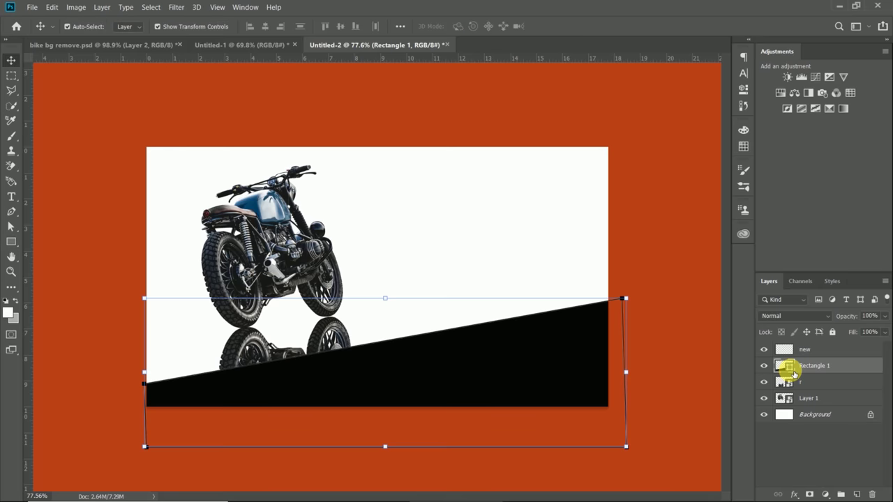
double_click(789, 368)
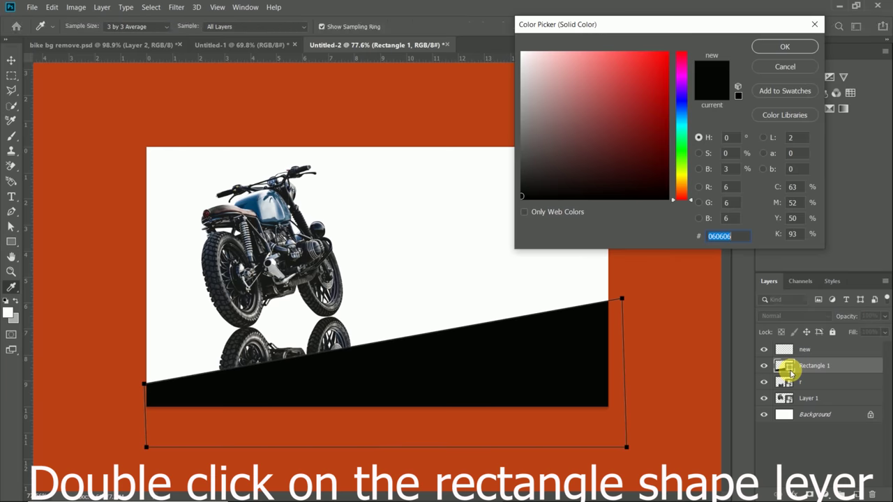
click(381, 239)
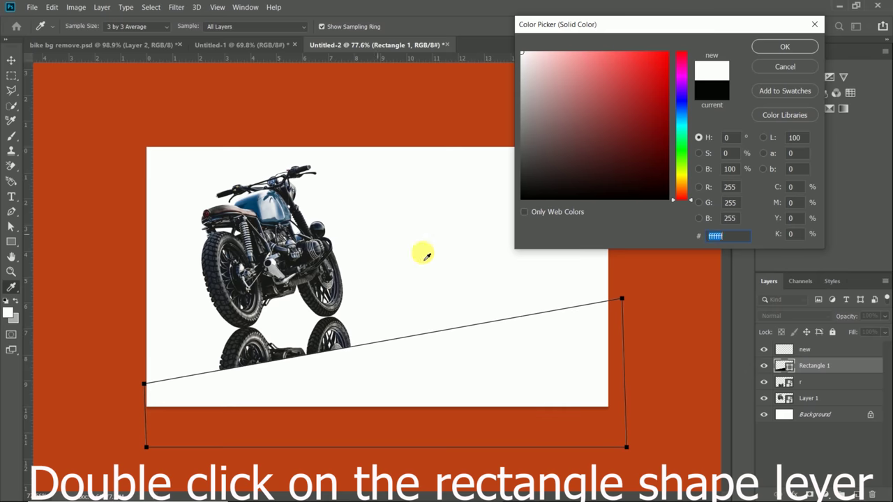
Step: Unlock the background and add a Solid Color fill of #024164 sampled from the bike's tank
click(782, 47)
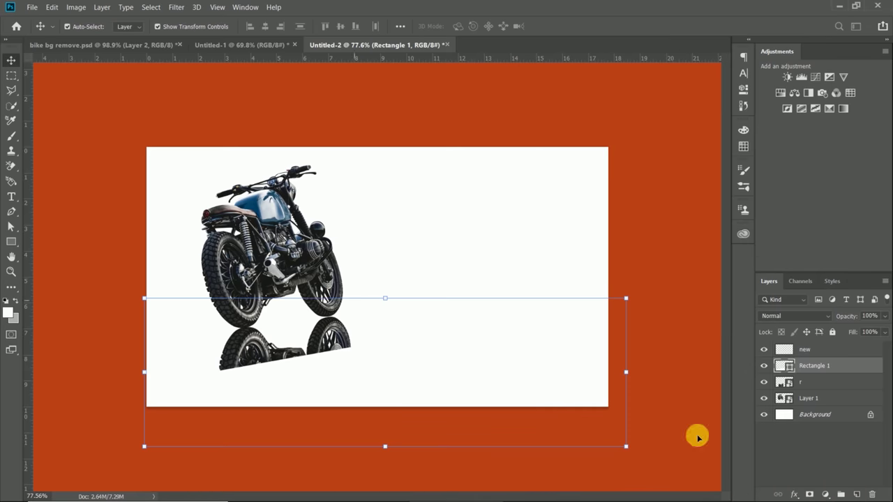
click(872, 416)
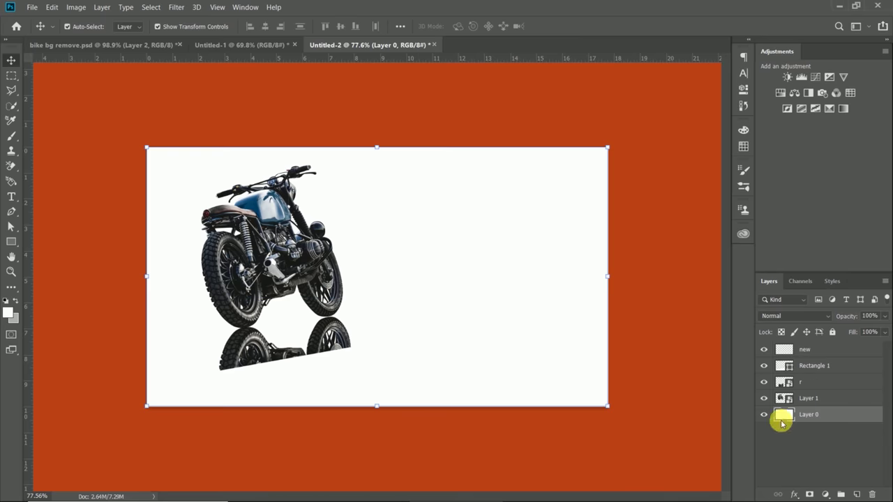
click(827, 495)
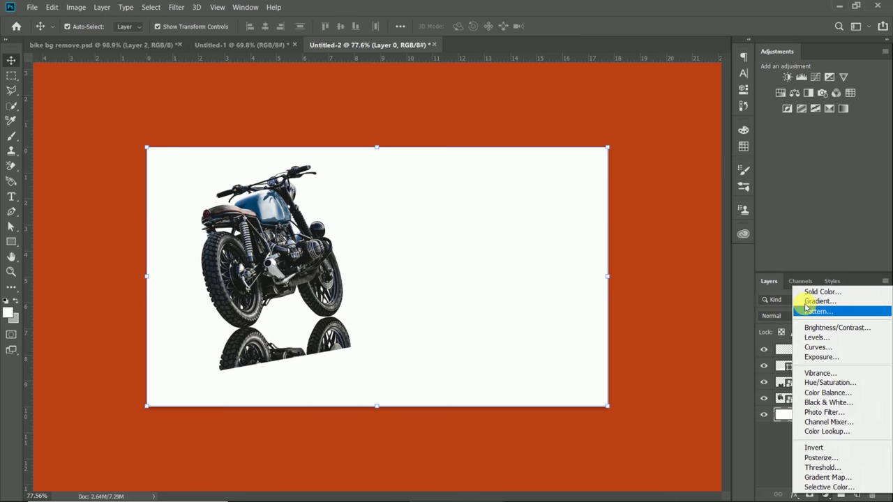
click(806, 295)
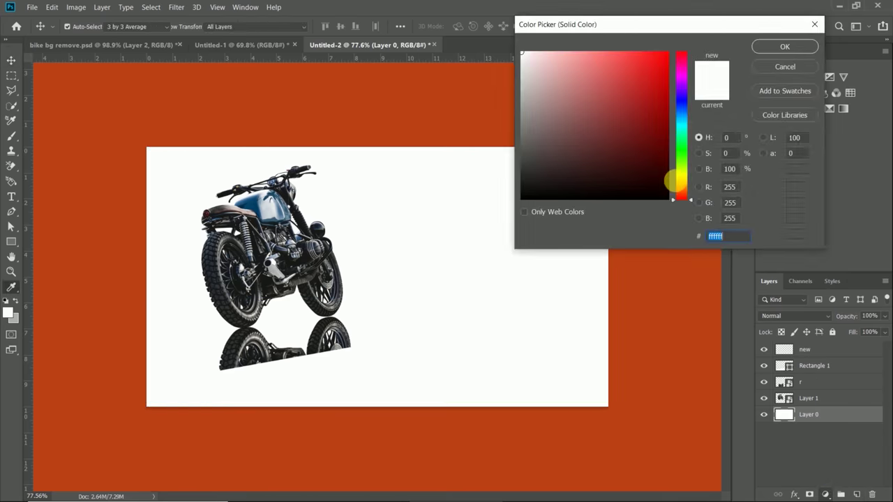
click(255, 204)
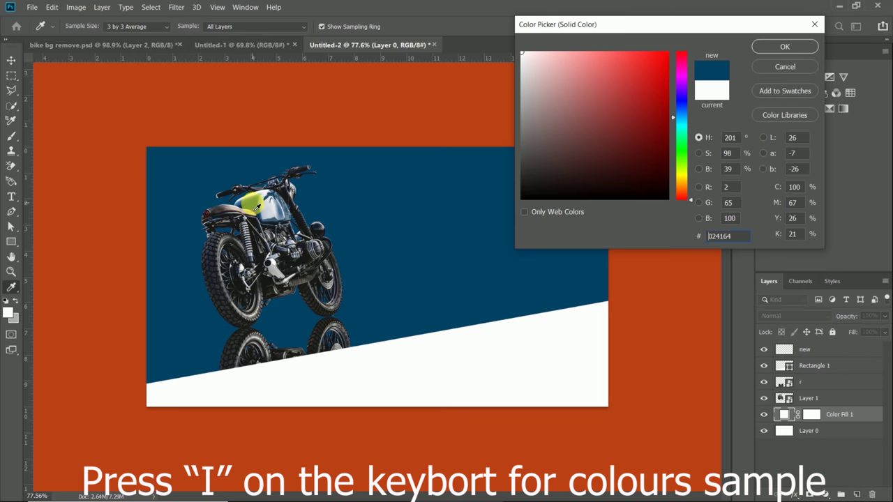
click(772, 49)
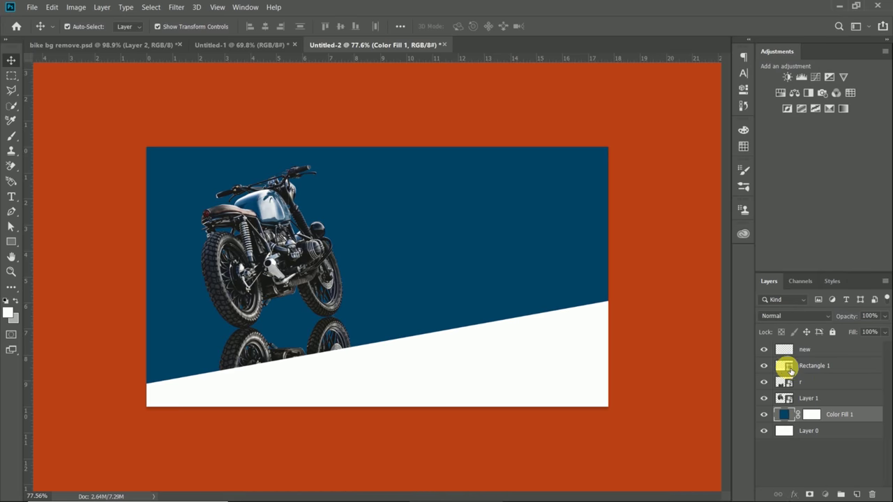
click(792, 370)
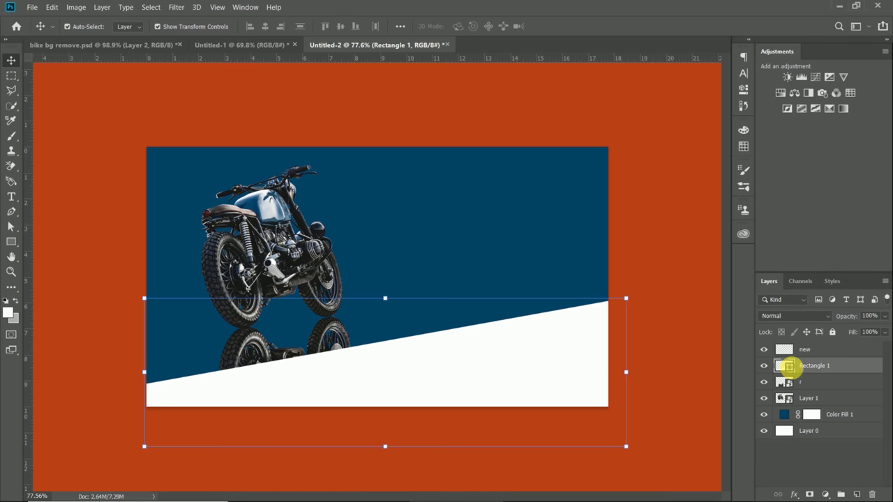
Step: Set the Rectangle 1 wedge fill to dark blue 024164 and deselect the layer
double_click(788, 367)
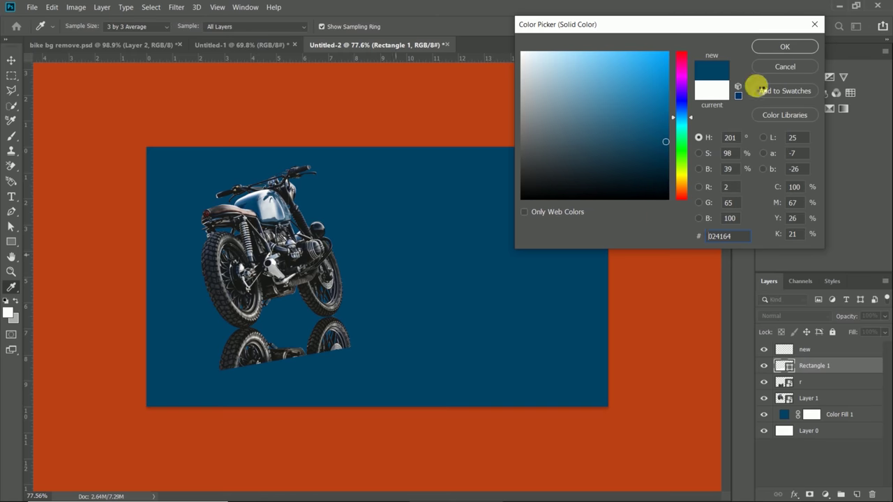
click(786, 47)
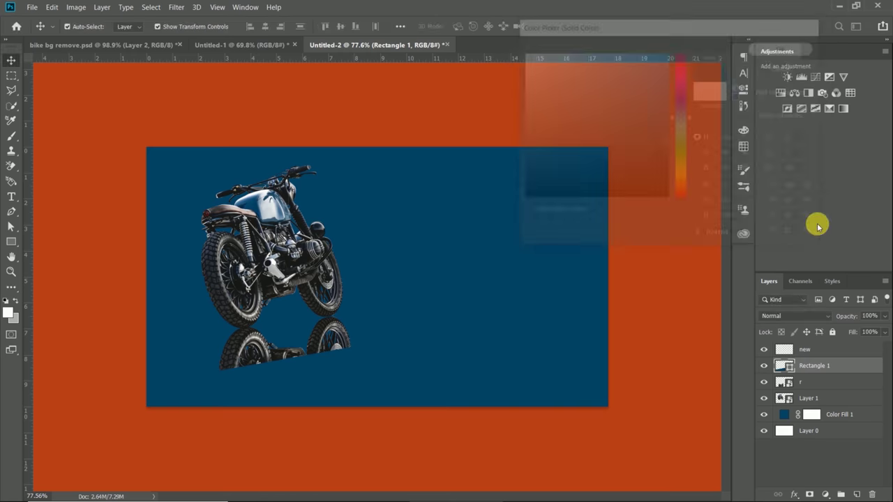
click(250, 101)
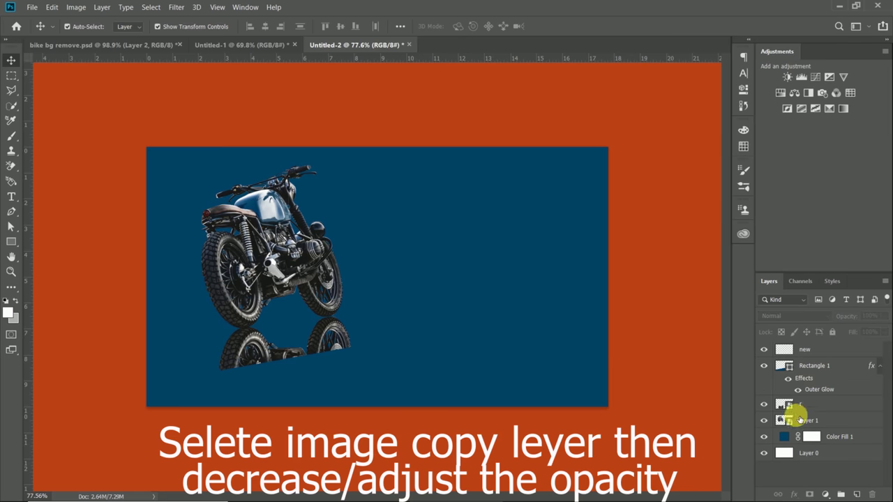
Step: Lower the reflection layer r's Fill to 55%
click(804, 408)
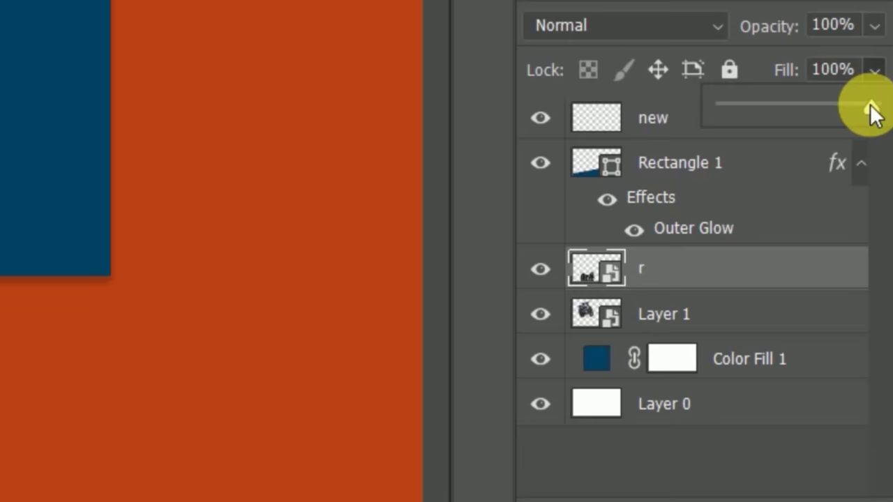
drag(884, 344, 864, 343)
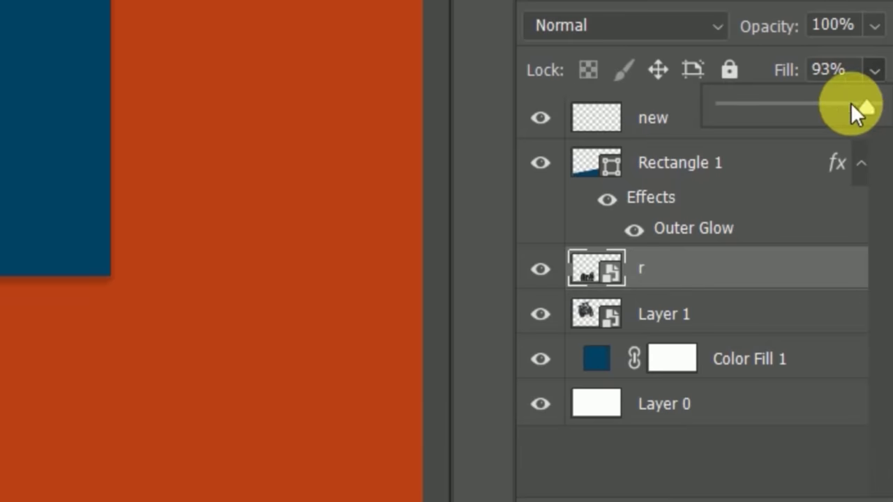
drag(817, 104, 806, 105)
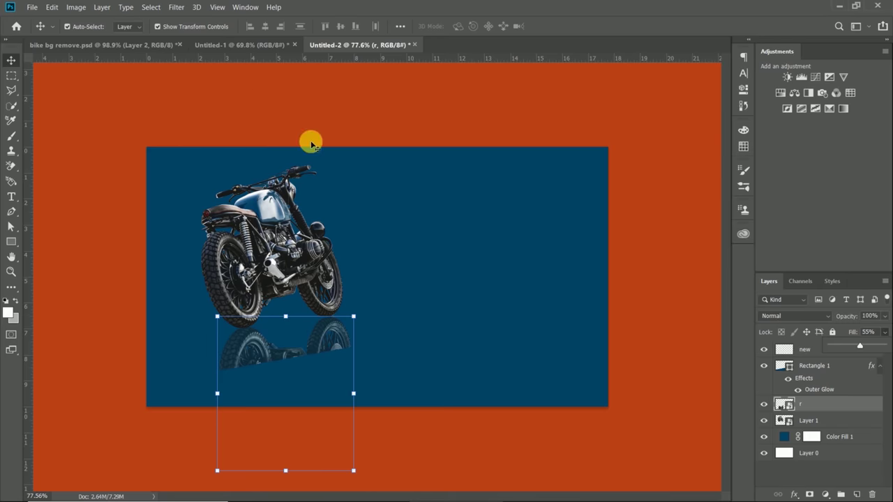
Step: Move Layer 1, r and Rectangle 1 together lower and further left in the frame
click(175, 113)
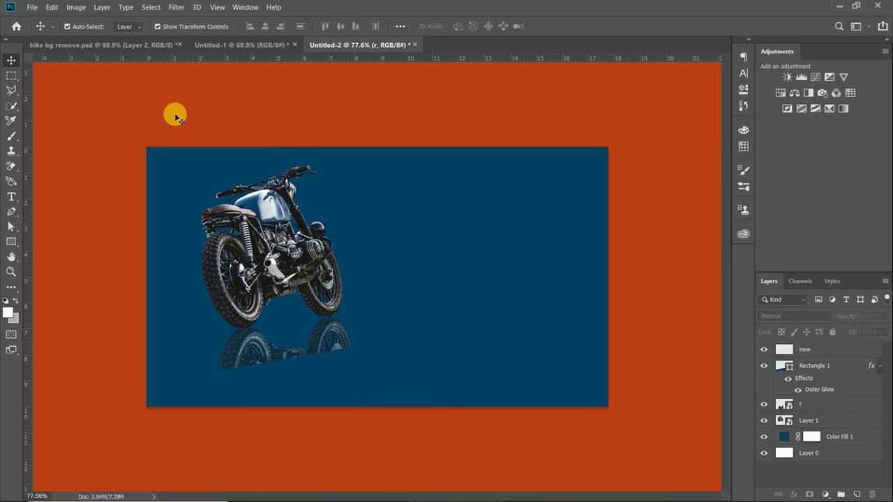
scroll(324, 262, down, 2)
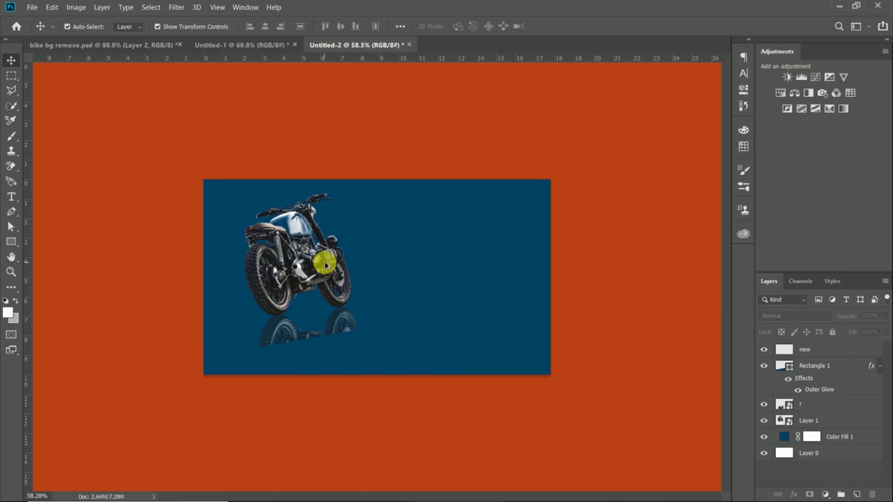
scroll(319, 259, up, 1)
scroll(300, 244, up, 1)
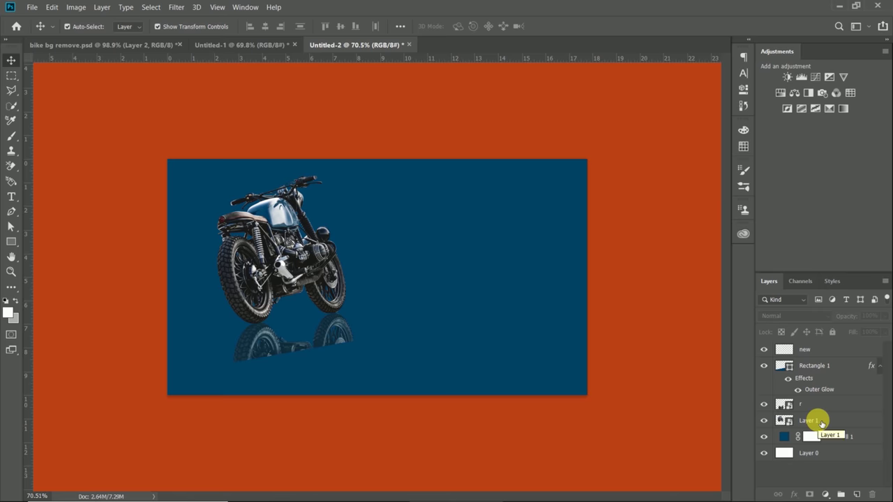
click(825, 422)
shift+click(816, 405)
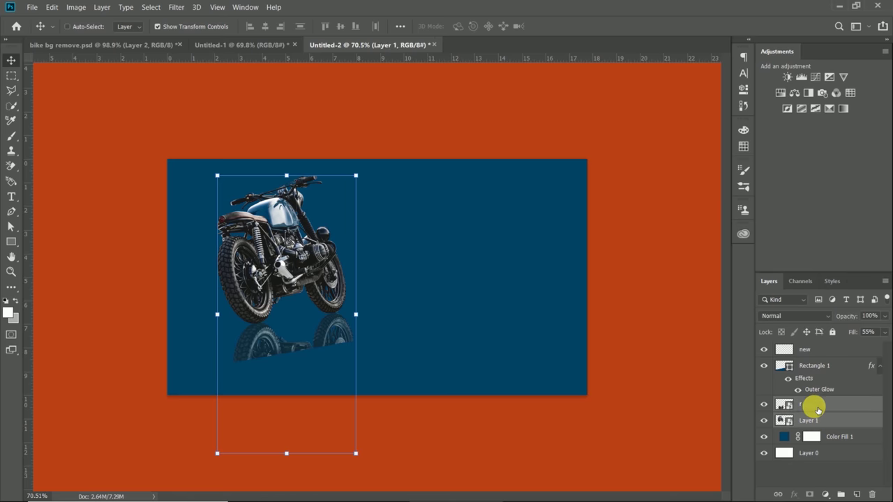
mouse_move(294, 203)
mouse_down()
mouse_move(284, 278)
mouse_move(284, 243)
mouse_up()
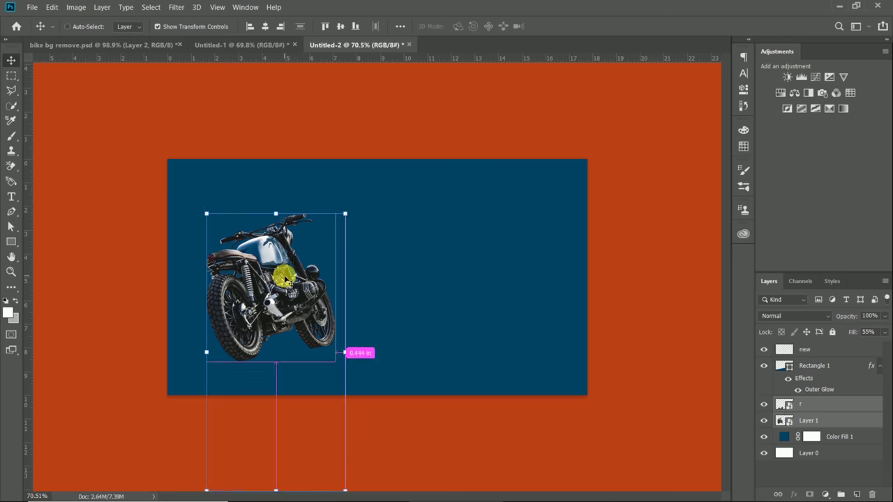
key(ctrl+z)
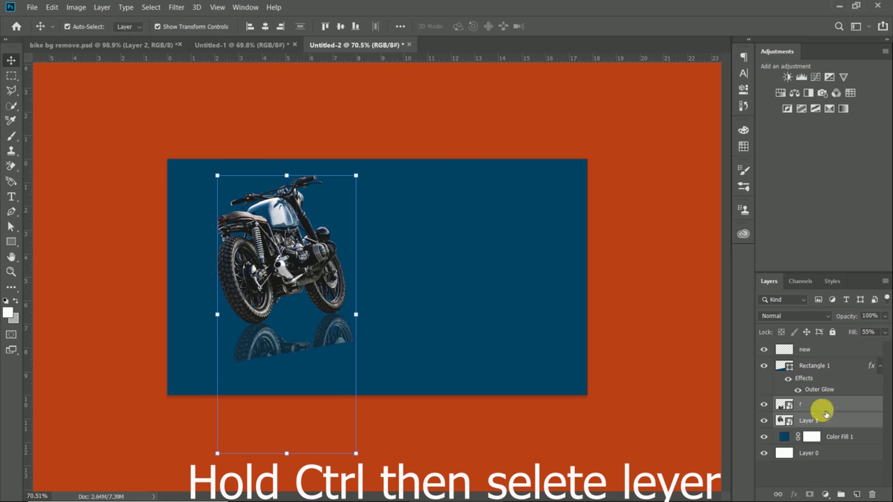
ctrl+click(825, 370)
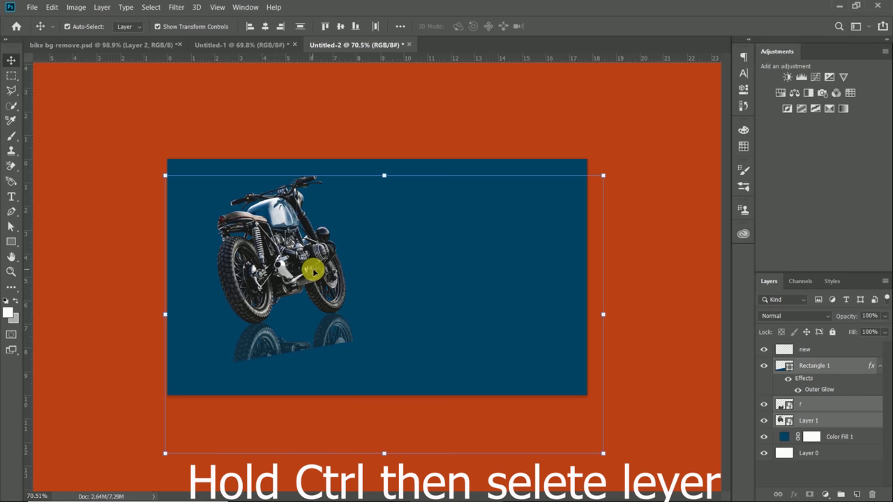
mouse_move(315, 270)
mouse_down()
mouse_move(288, 309)
mouse_move(290, 330)
mouse_up()
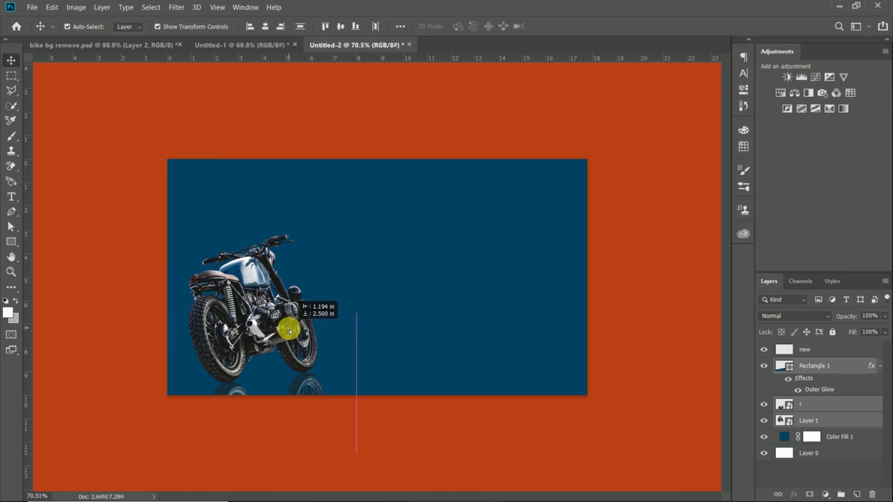
drag(290, 331, 289, 331)
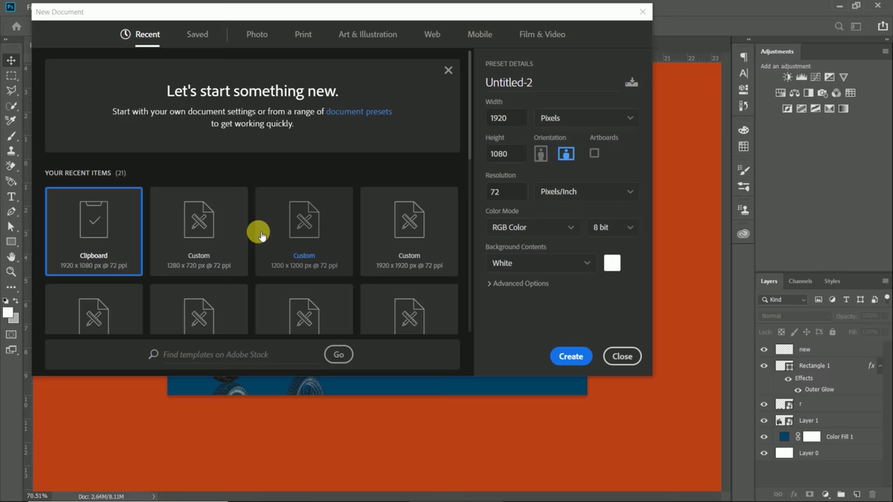
Step: Create a new 1920×1080 document from the Clipboard preset
click(109, 260)
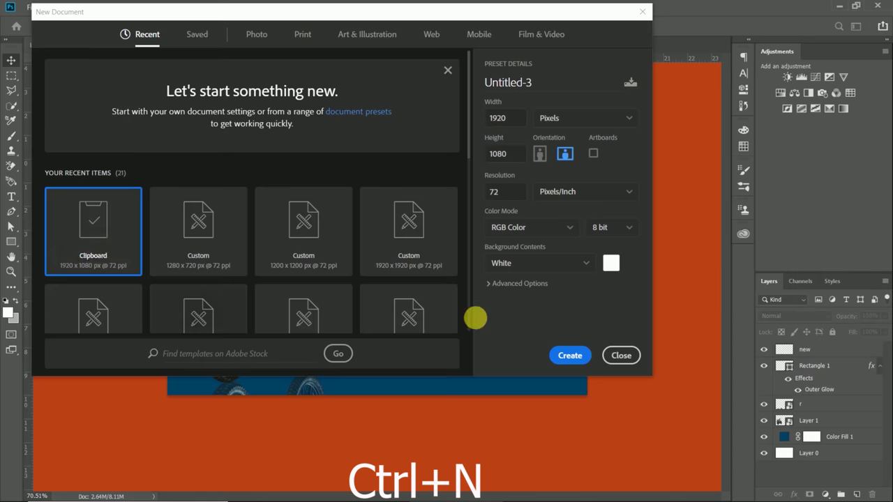
click(566, 355)
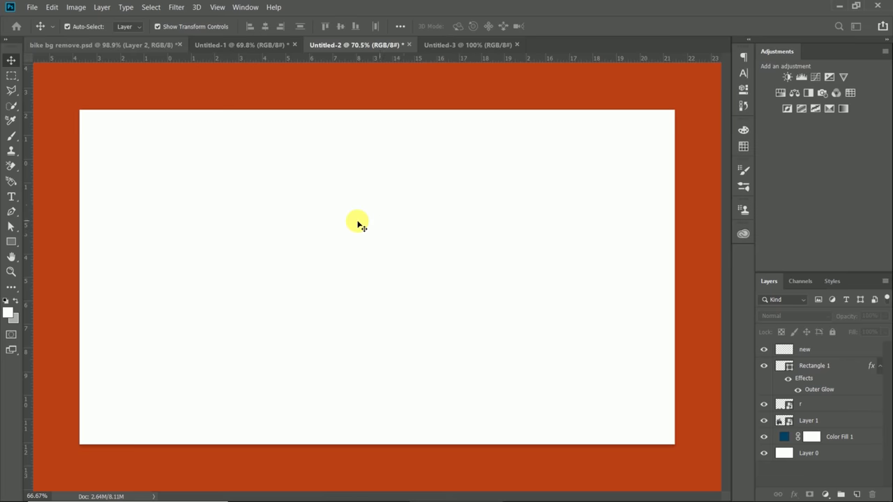
Step: Bring the cut-out bike from bike bg remove.psd into Untitled-3 as a smart object
click(129, 46)
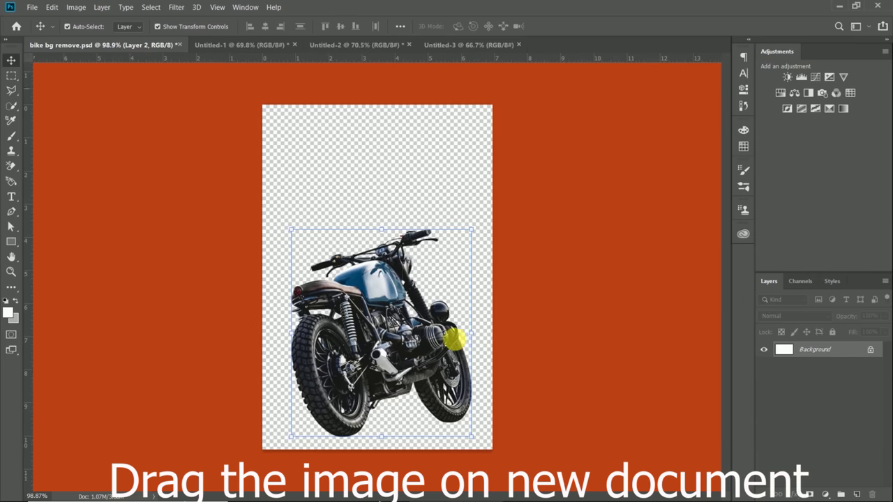
mouse_move(371, 374)
mouse_down()
mouse_move(466, 40)
mouse_move(290, 295)
mouse_move(229, 303)
mouse_move(237, 310)
mouse_move(245, 286)
mouse_up()
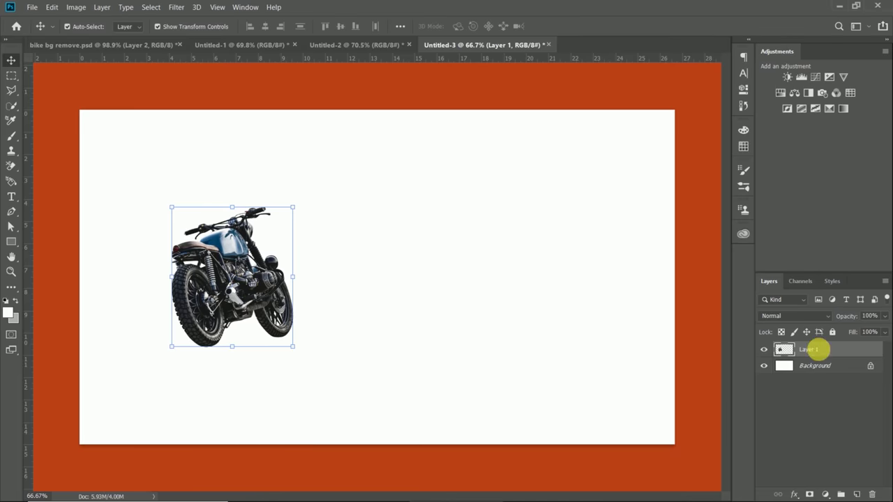
right_click(819, 352)
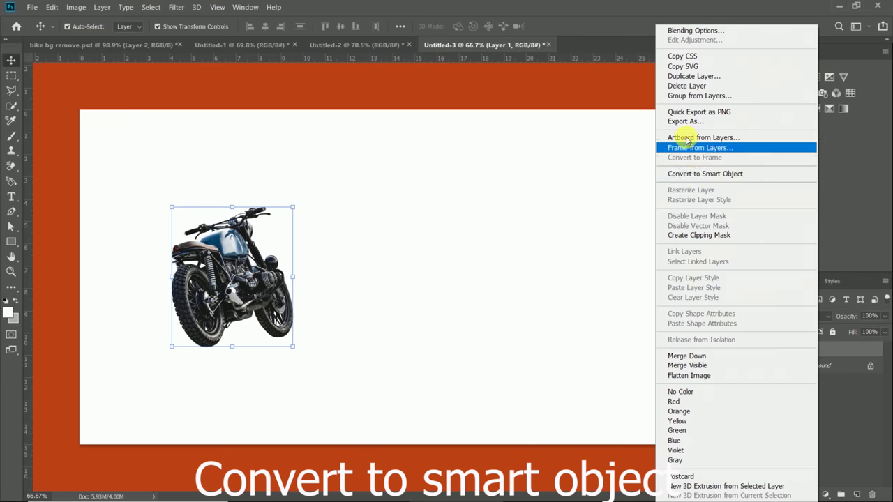
click(695, 178)
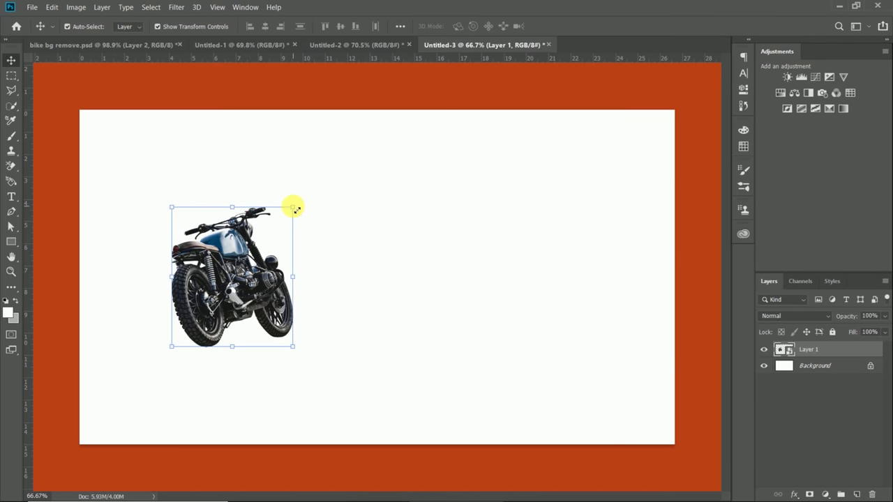
Step: Scale the motorcycle up to about 141% and shift it down and right
key(ctrl+t)
drag(296, 208, 373, 158)
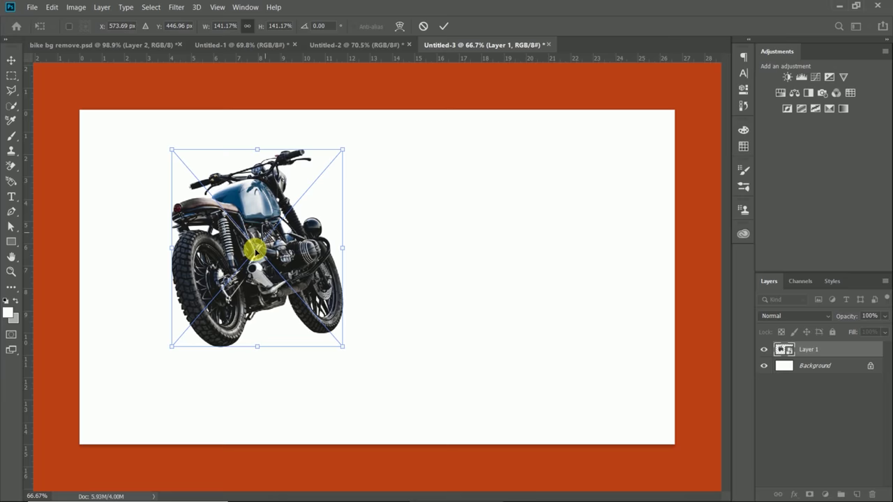
mouse_move(259, 263)
mouse_down()
mouse_move(314, 275)
mouse_move(315, 254)
mouse_up()
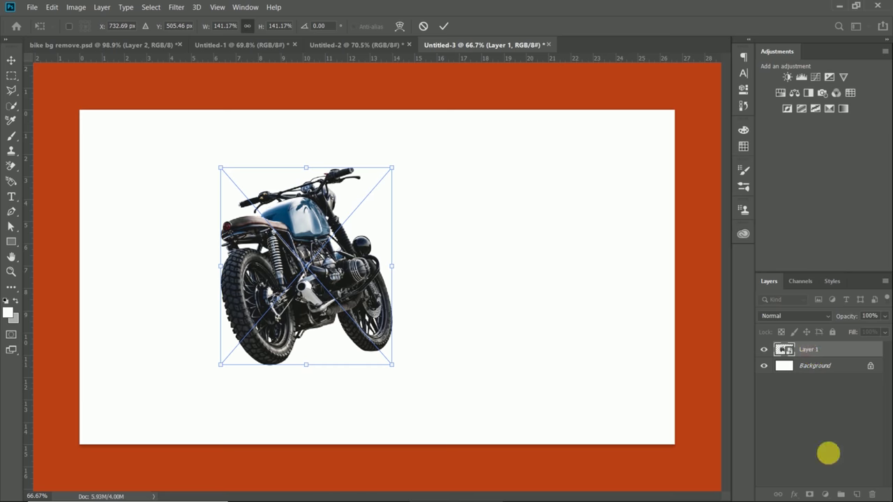
click(443, 26)
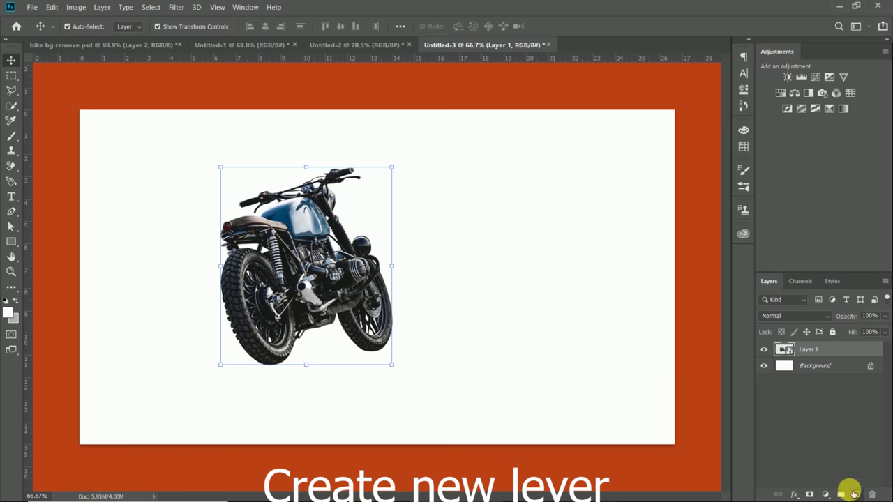
Step: Add a new empty layer named g
click(854, 493)
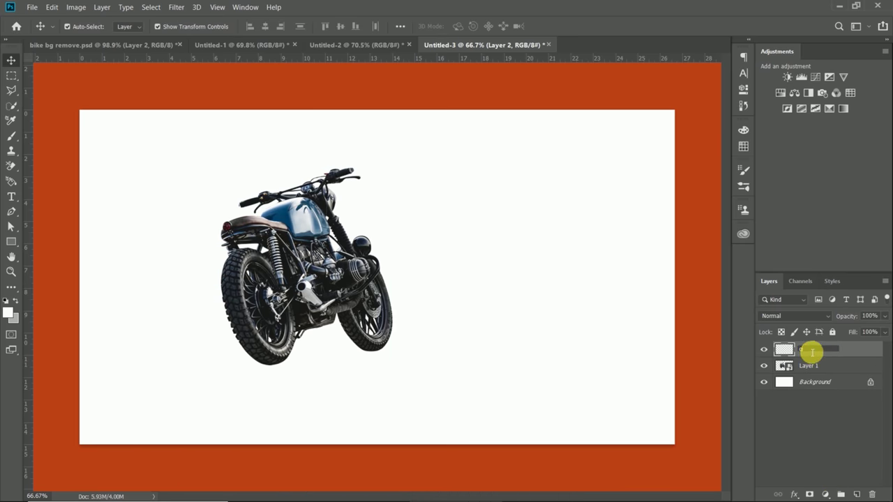
text(g)
key(Return)
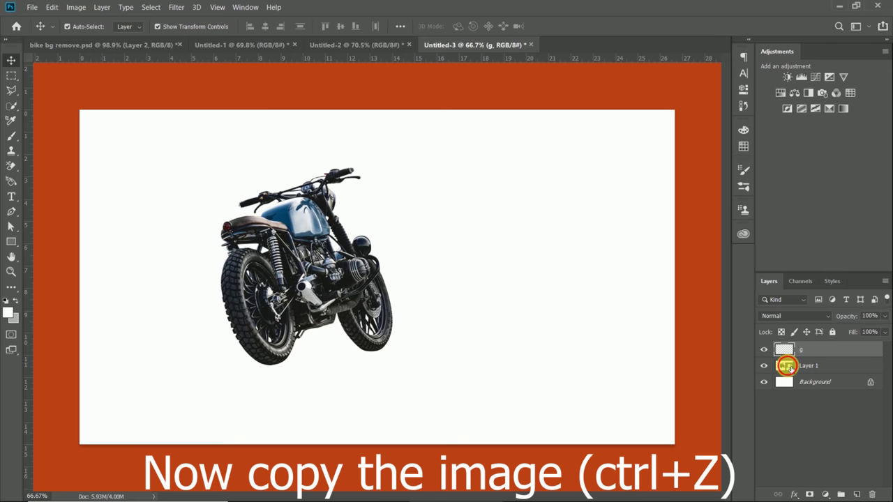
Step: Duplicate Layer 1 and place the copy beside the original motorcycle
click(787, 365)
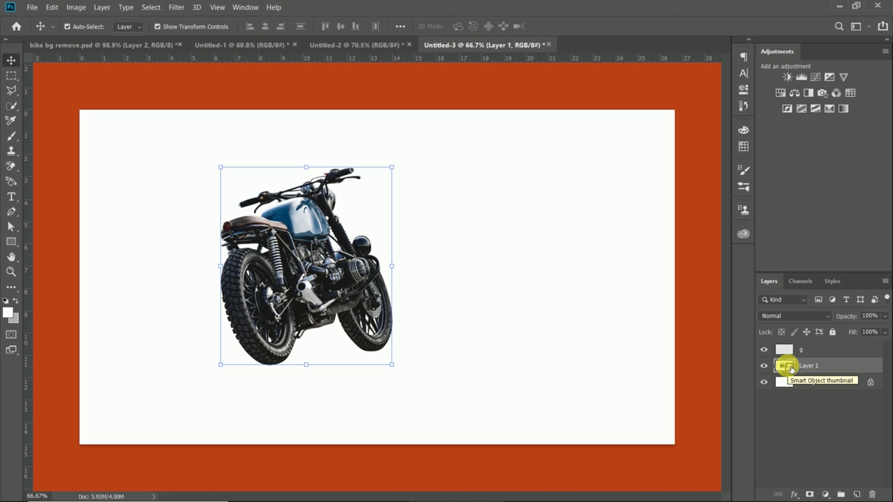
drag(792, 373, 788, 359)
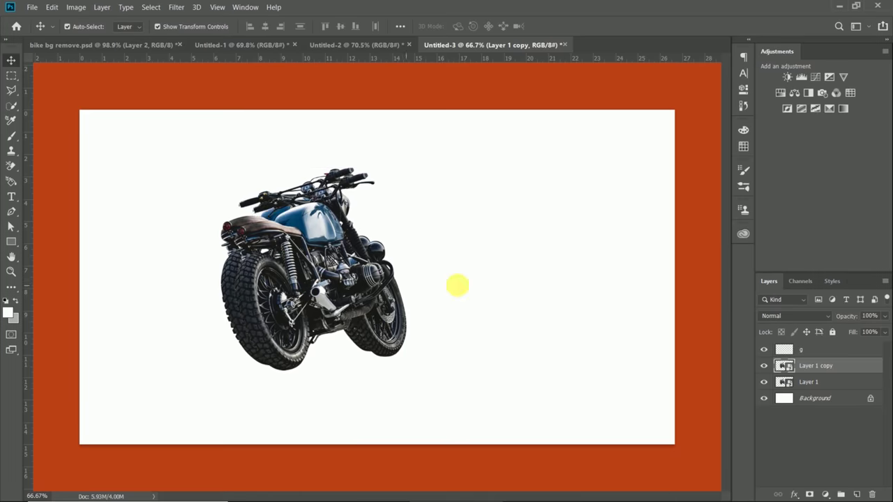
drag(298, 281, 500, 277)
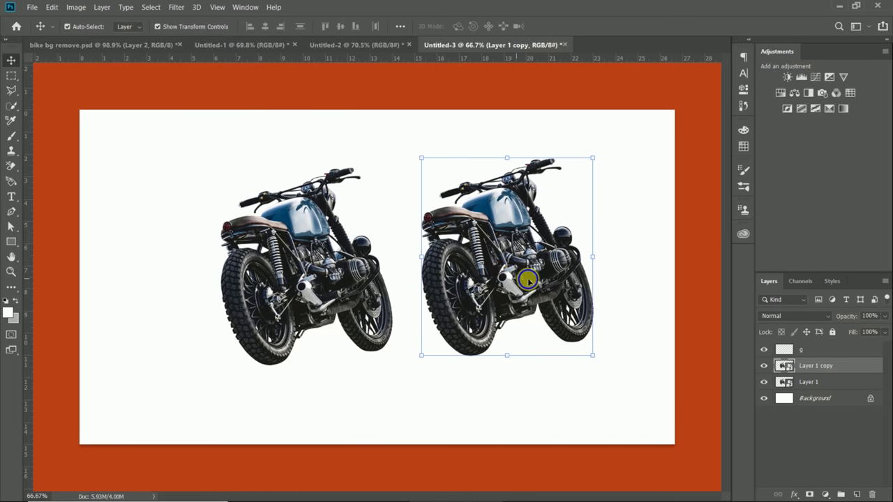
right_click(525, 279)
click(500, 268)
right_click(500, 268)
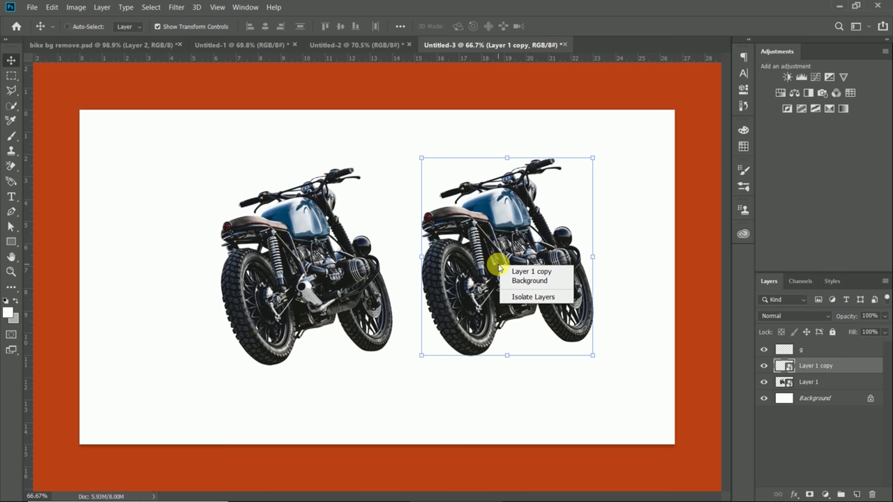
click(482, 256)
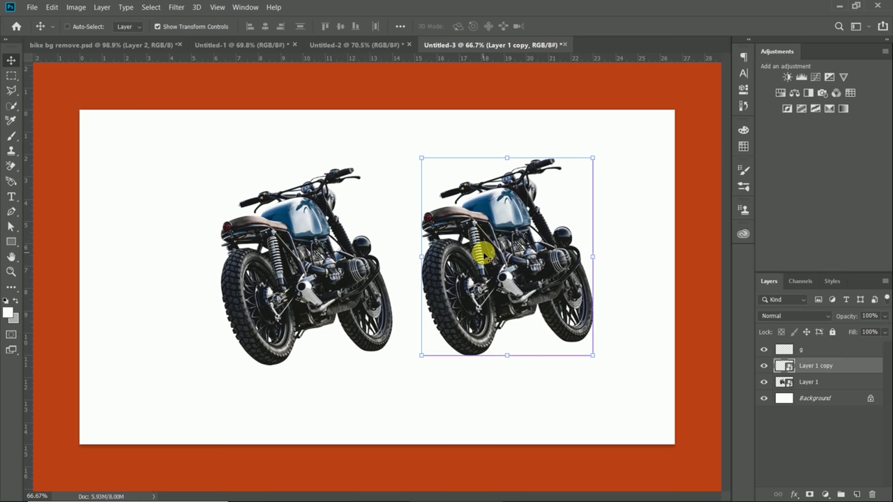
Step: Flip the motorcycle copy vertically with Free Transform
key(ctrl+t)
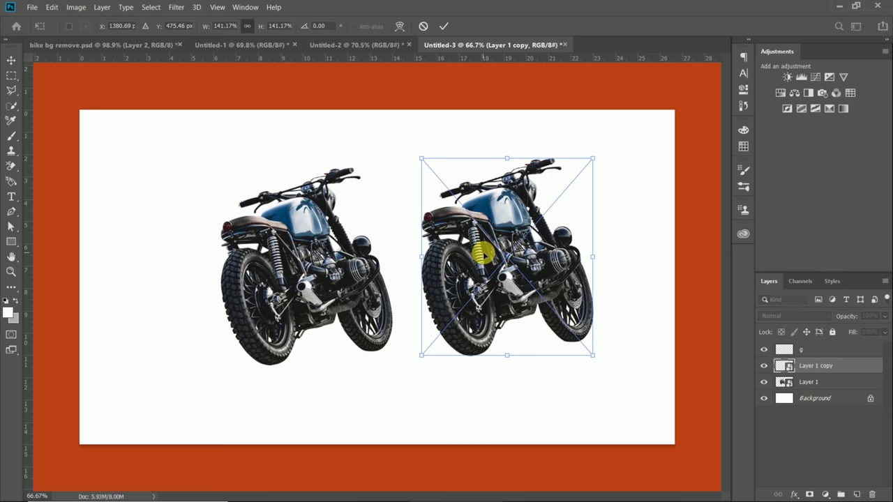
right_click(483, 256)
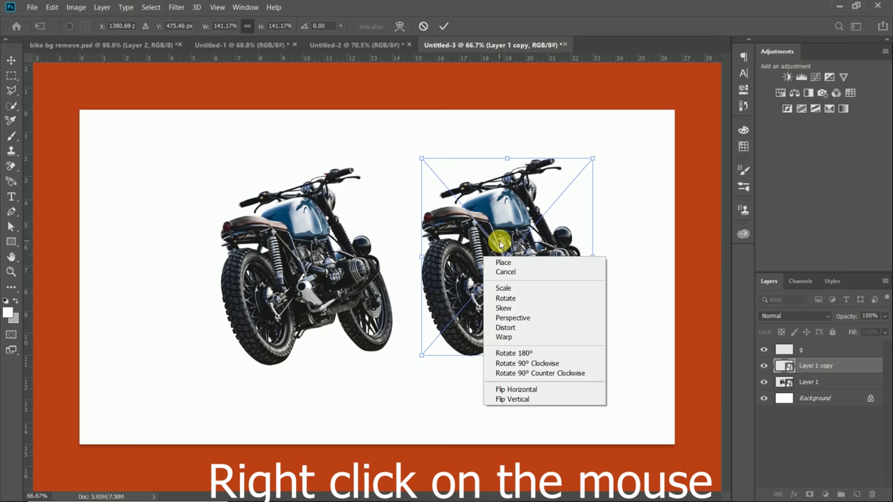
right_click(502, 241)
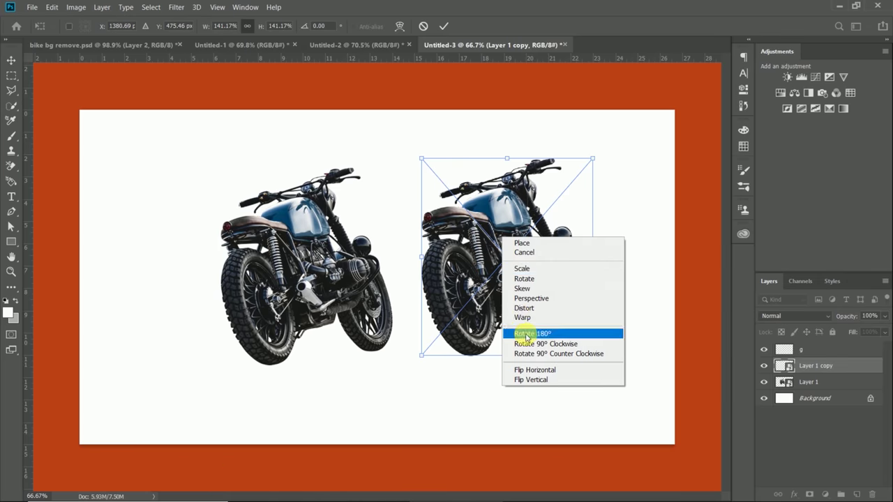
click(528, 370)
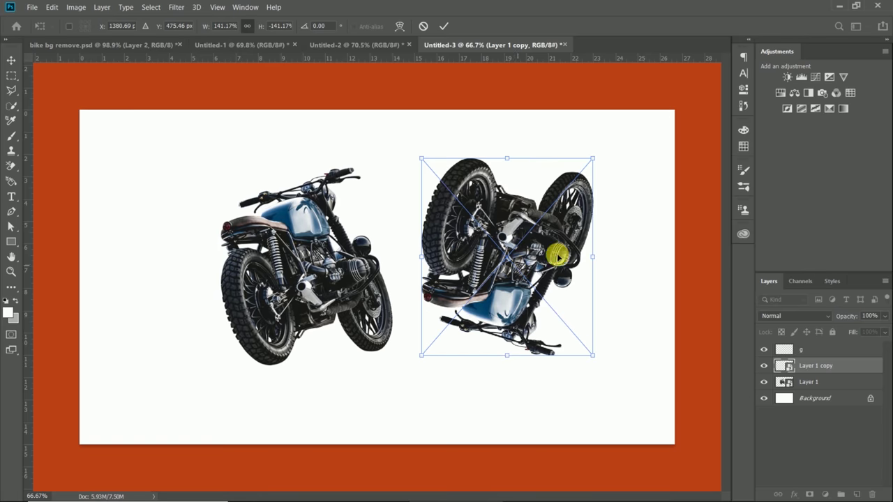
Step: Position and slightly tilt the flipped copy beneath the bike as its reflection
mouse_move(548, 258)
mouse_down()
mouse_move(388, 458)
mouse_move(351, 454)
mouse_move(343, 438)
mouse_up()
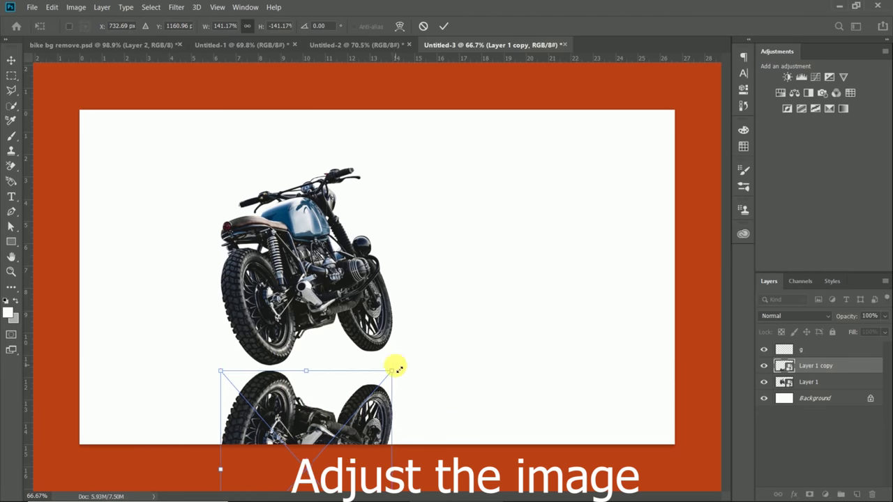
mouse_move(398, 365)
mouse_down()
mouse_move(399, 350)
mouse_move(368, 309)
mouse_move(373, 412)
mouse_up()
drag(388, 335, 385, 325)
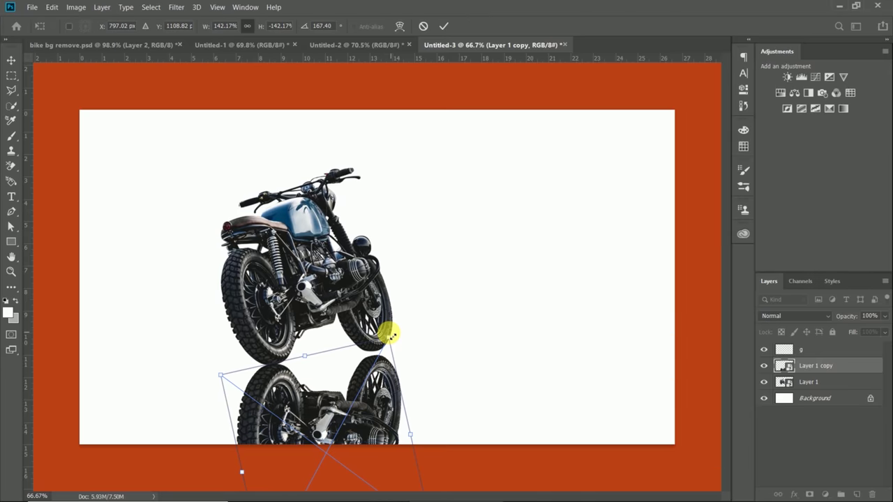
drag(369, 418, 358, 329)
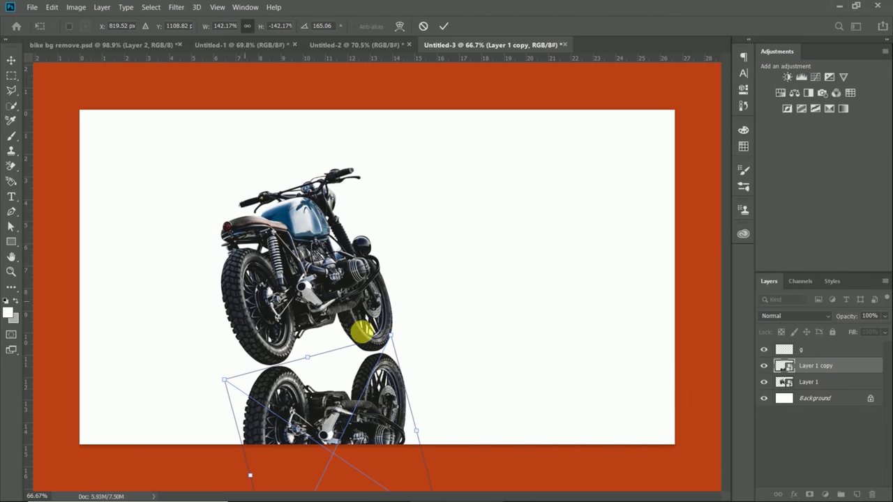
scroll(359, 328, up, 3)
key(Up)
key(Up)
key(Up)
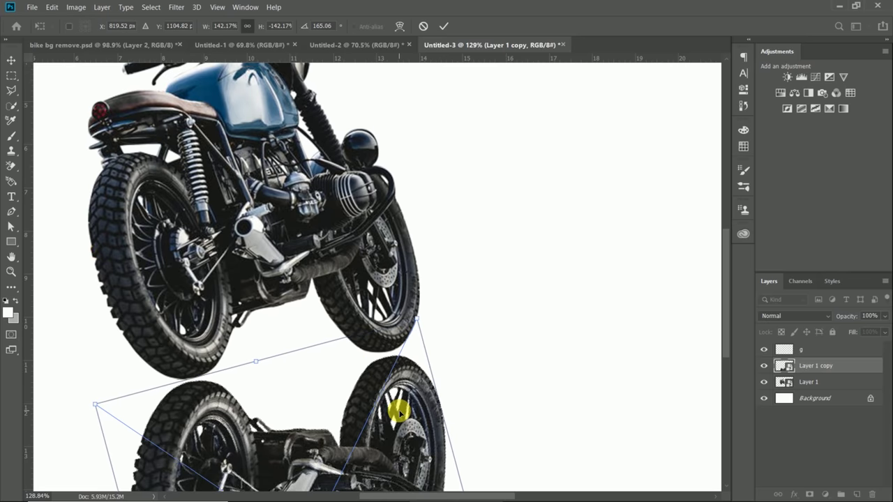
key(Up)
key(Up)
key(Up)
key(Down)
key(Down)
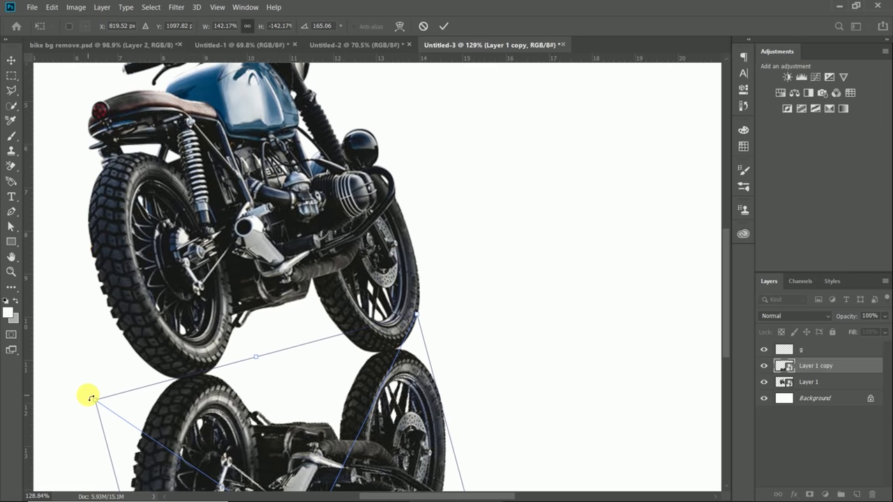
drag(91, 398, 103, 396)
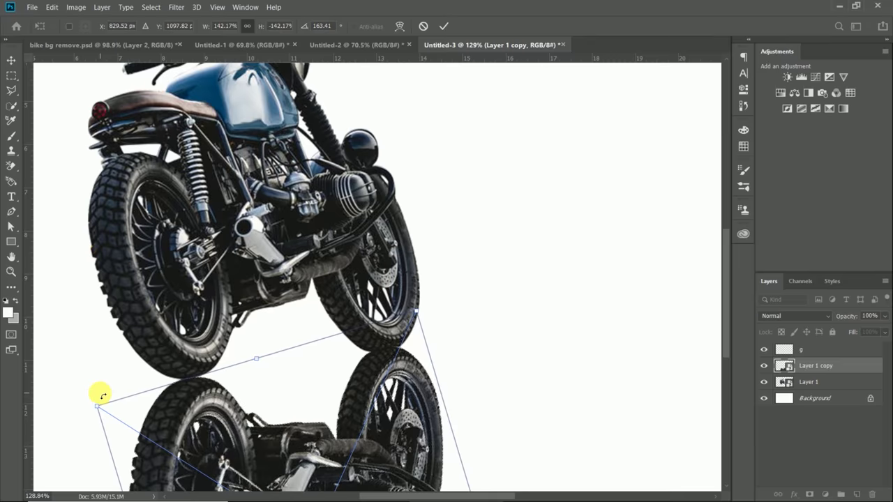
scroll(245, 374, down, 5)
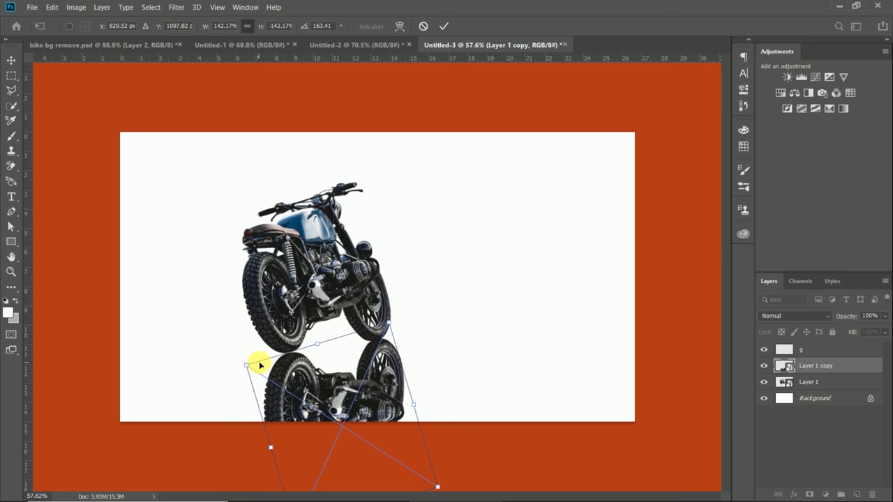
click(444, 26)
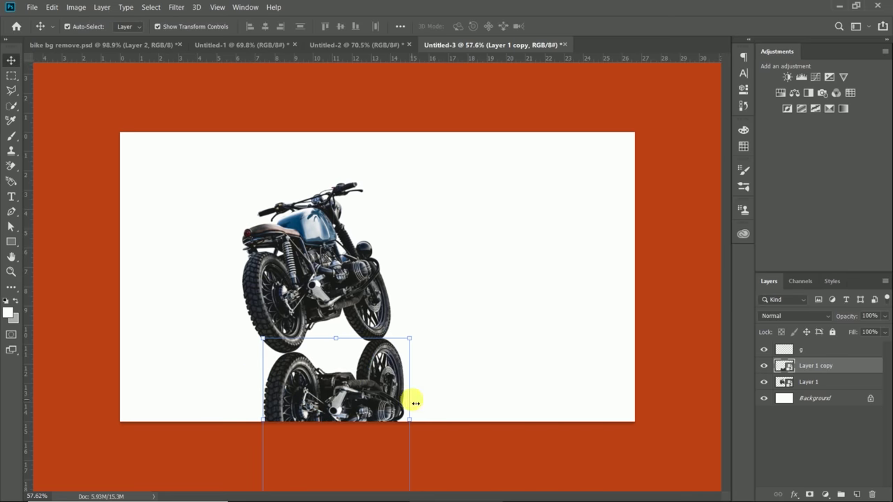
Step: Rotate the reflection about 9 degrees and distort its bottom corner
drag(370, 392, 366, 394)
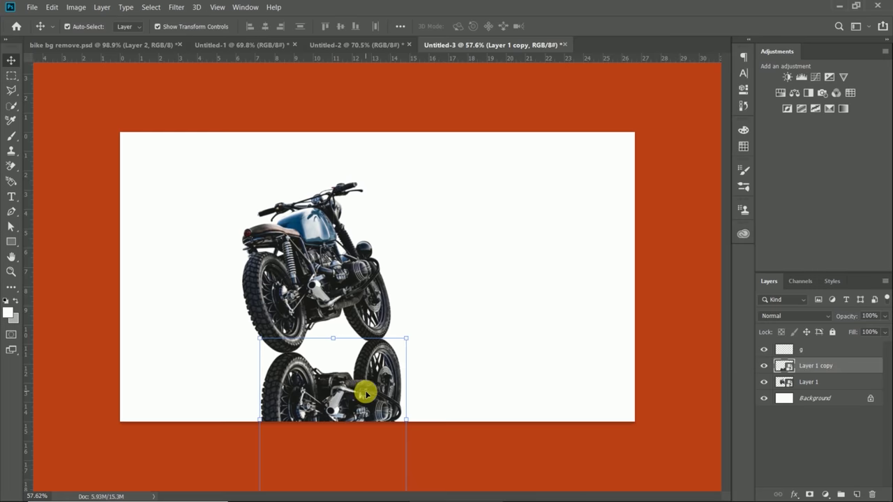
key(ctrl+minus)
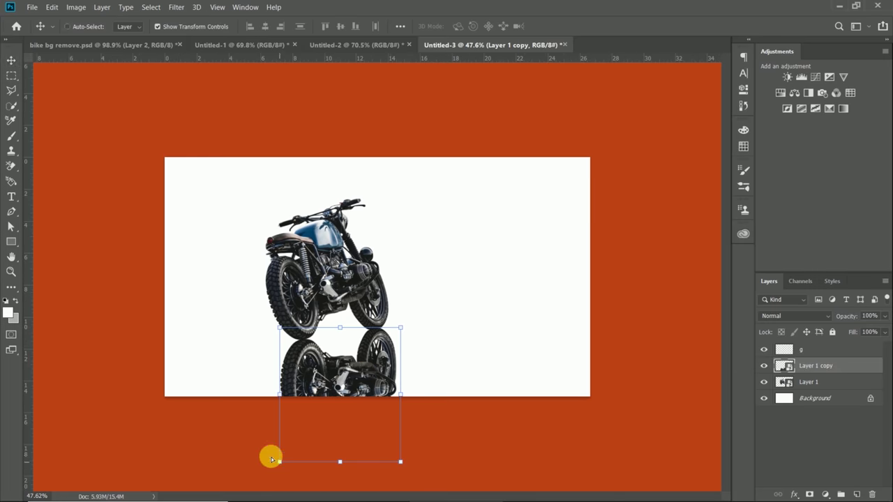
drag(279, 462, 269, 456)
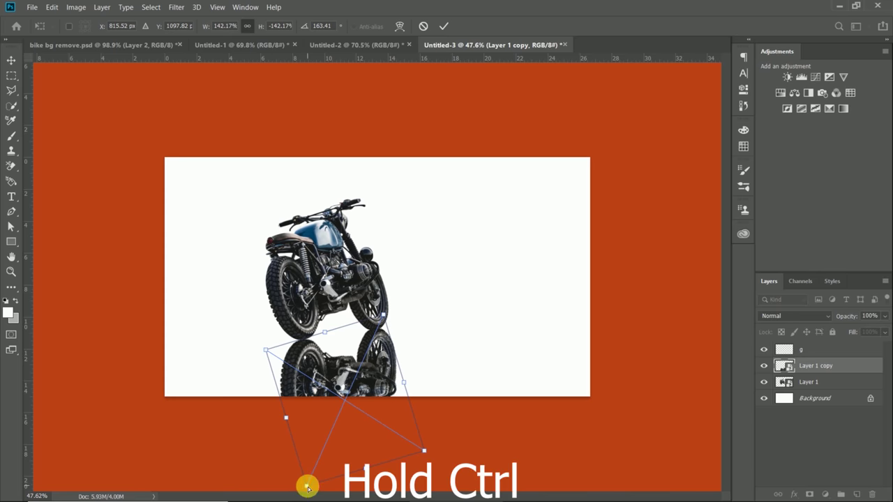
drag(308, 488, 298, 479)
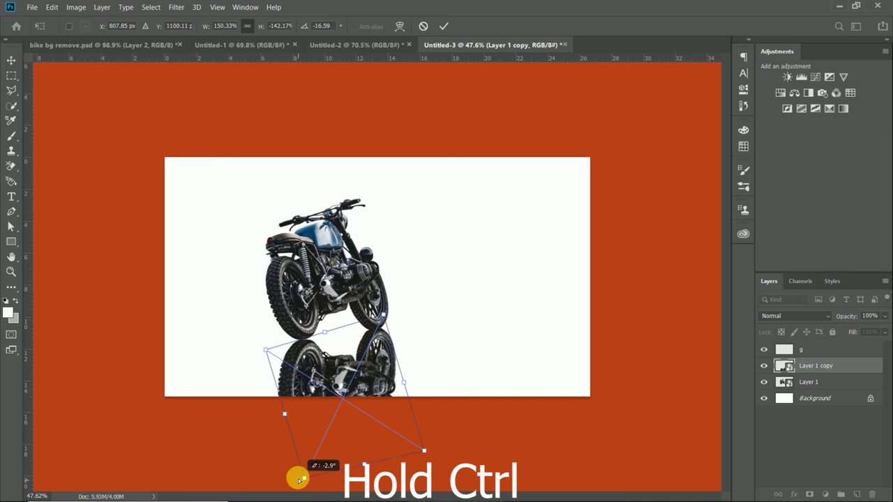
drag(298, 480, 272, 477)
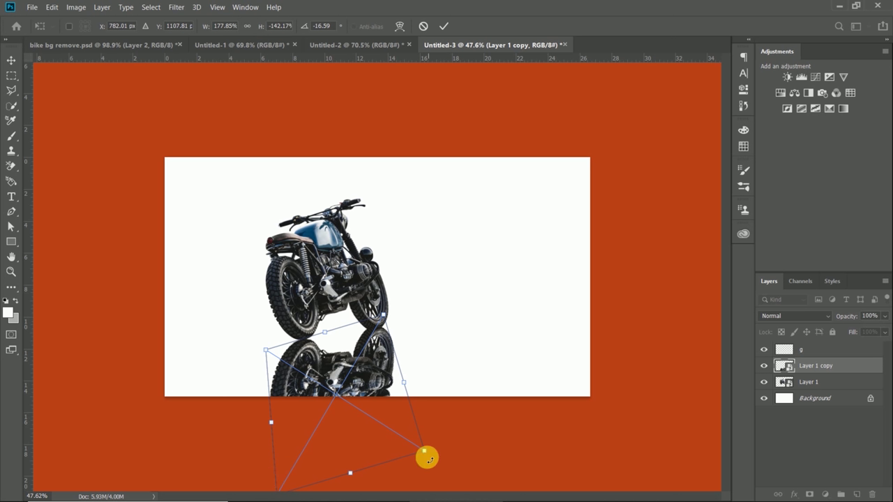
Step: Skew the reflection's corner, tilt it to about -31 degrees, and apply the transform
drag(421, 454, 398, 444)
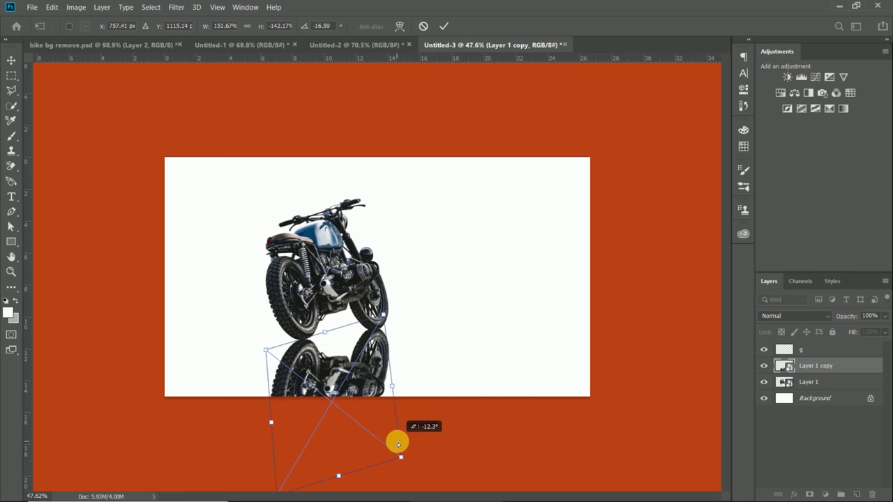
mouse_move(398, 444)
mouse_down()
mouse_move(379, 414)
mouse_move(354, 417)
mouse_move(359, 395)
mouse_move(361, 422)
mouse_move(412, 407)
mouse_up()
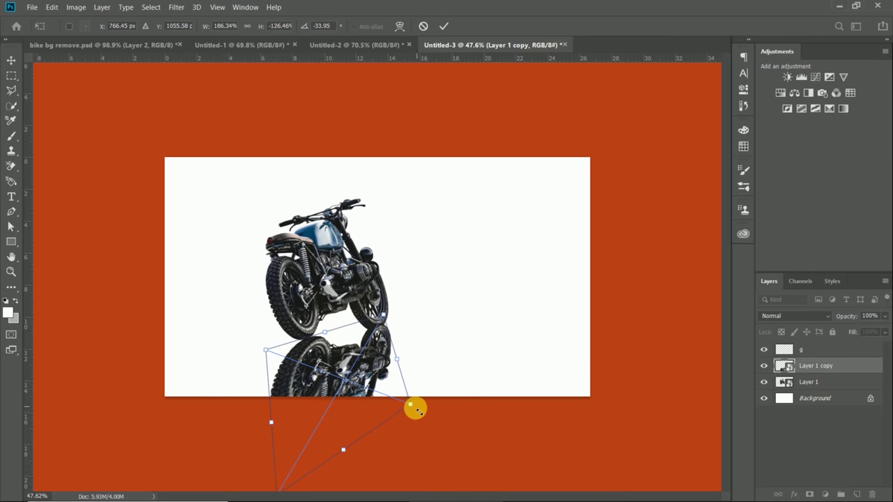
drag(372, 367, 368, 370)
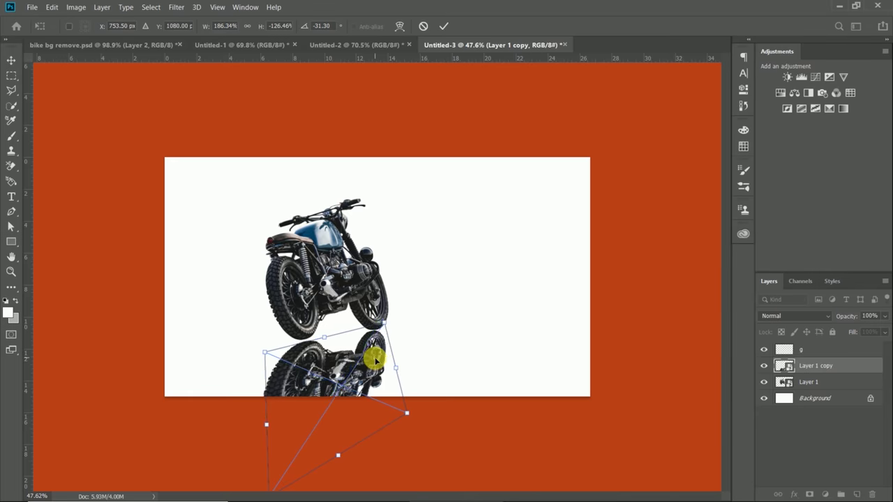
key(ctrl+plus)
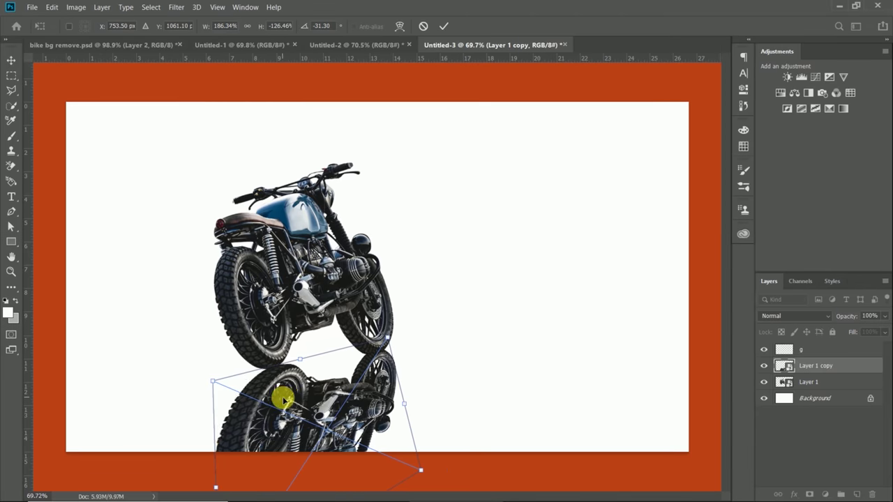
drag(284, 399, 282, 400)
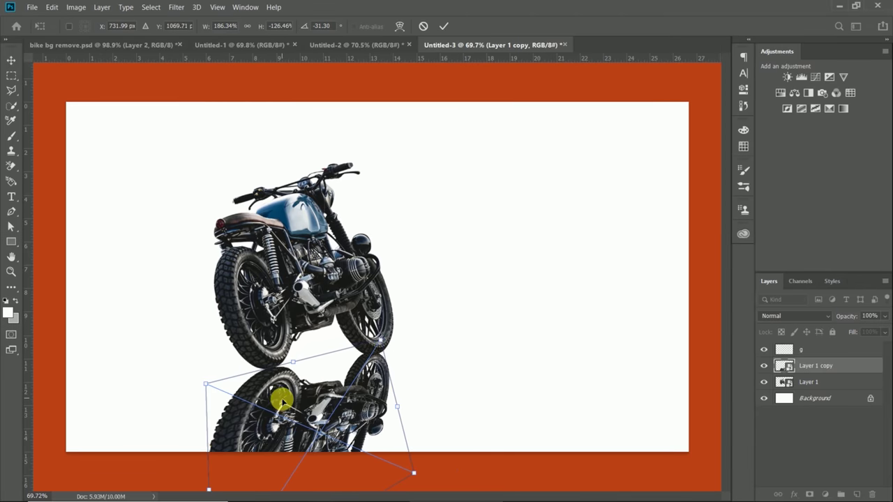
click(442, 26)
key(ctrl+minus)
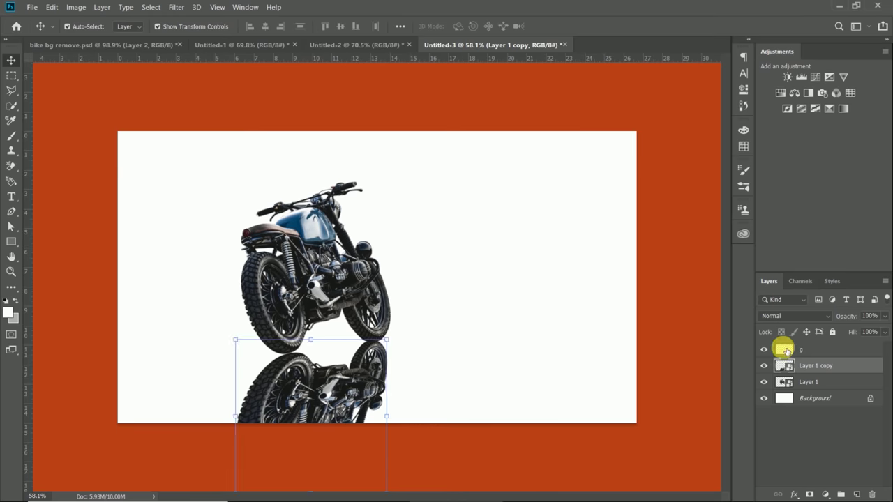
Step: Set the Gradient tool to Foreground to Transparent, Screen mode, 90% opacity
click(787, 351)
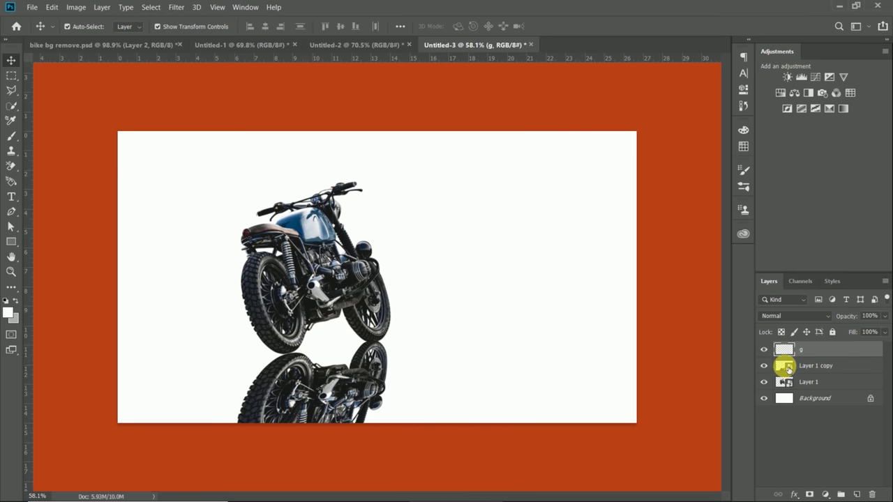
click(793, 366)
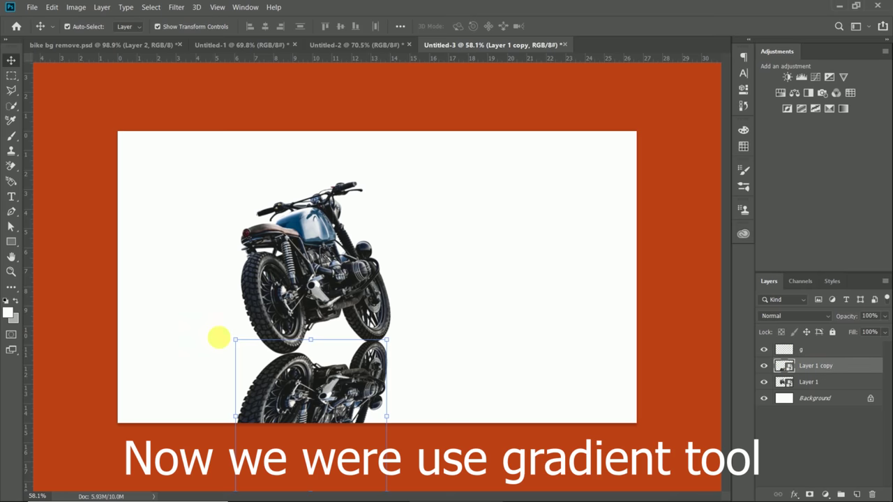
click(10, 287)
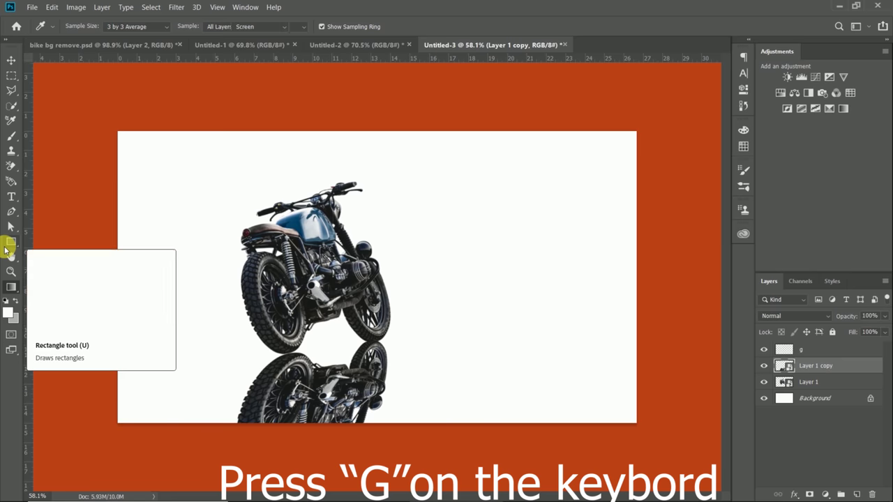
key(g)
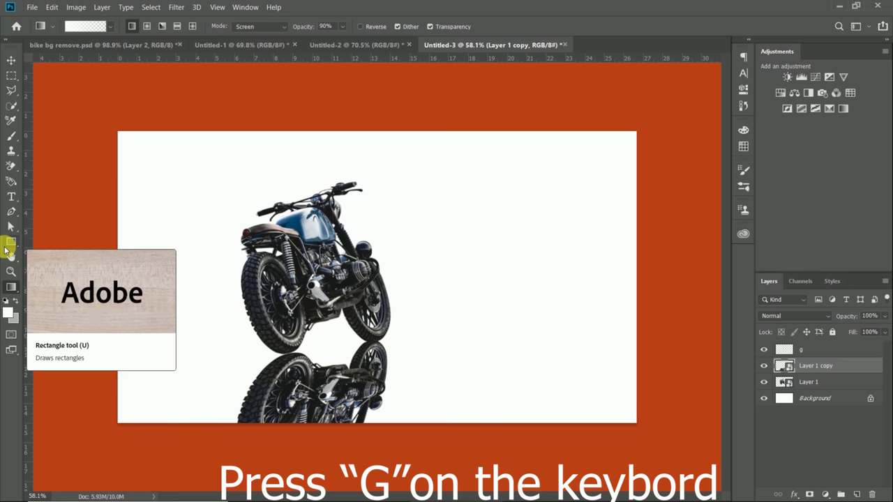
click(9, 287)
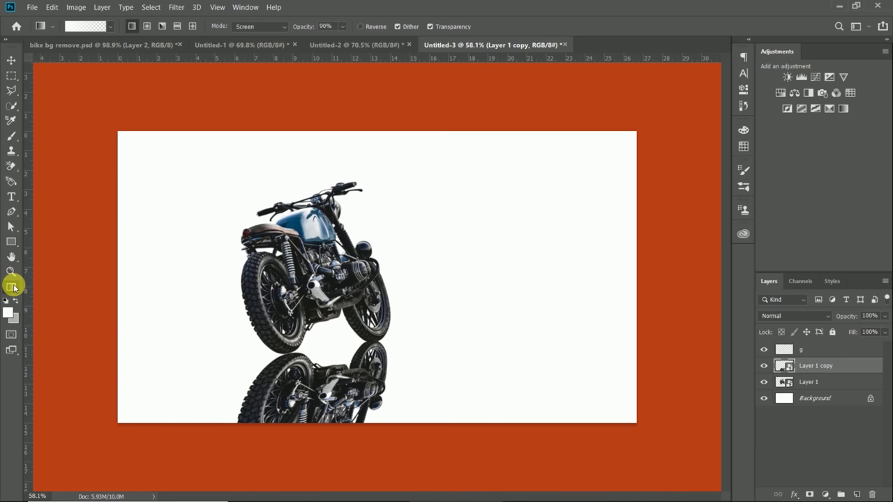
click(84, 29)
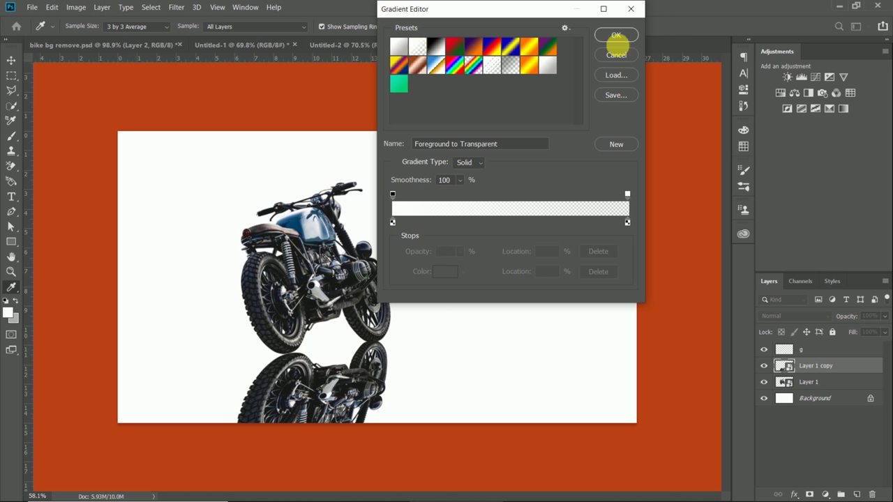
click(618, 36)
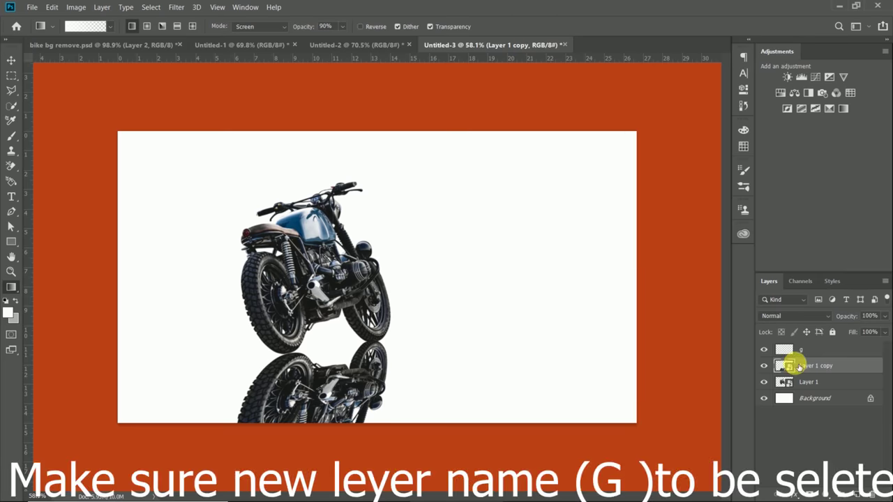
Step: Drag several upward white gradients on layer g to fade the reflection's lower part
click(782, 348)
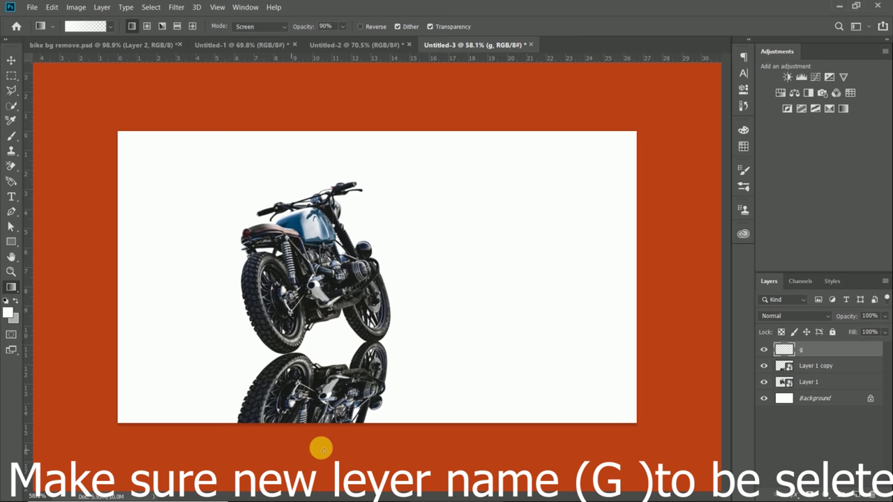
drag(308, 442, 318, 383)
drag(383, 424, 368, 359)
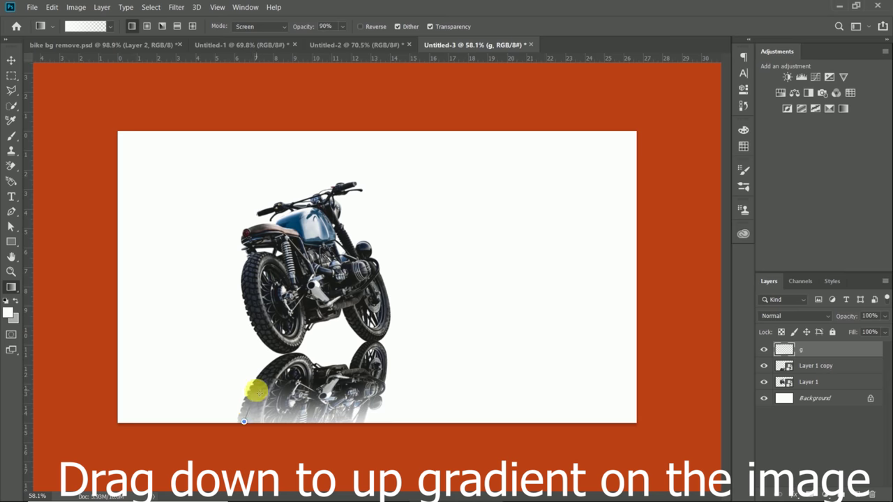
drag(249, 408, 243, 385)
mouse_move(277, 422)
mouse_down()
mouse_move(285, 385)
mouse_move(259, 379)
mouse_up()
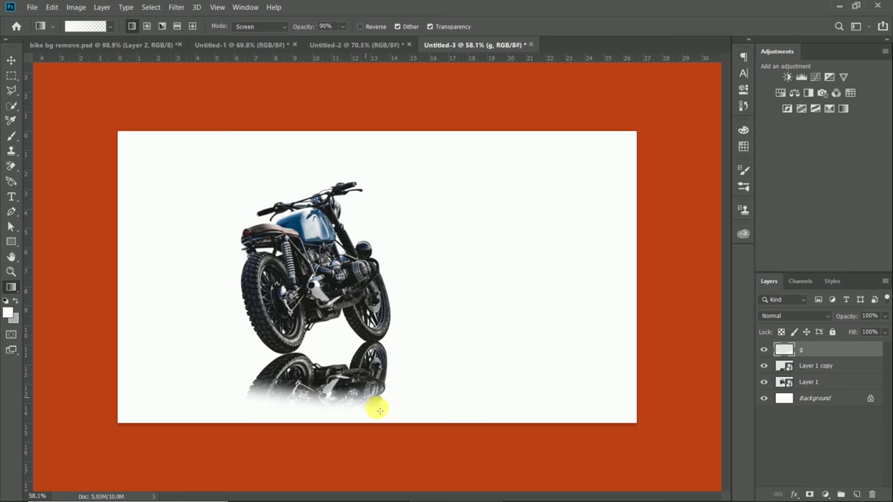
drag(375, 407, 373, 363)
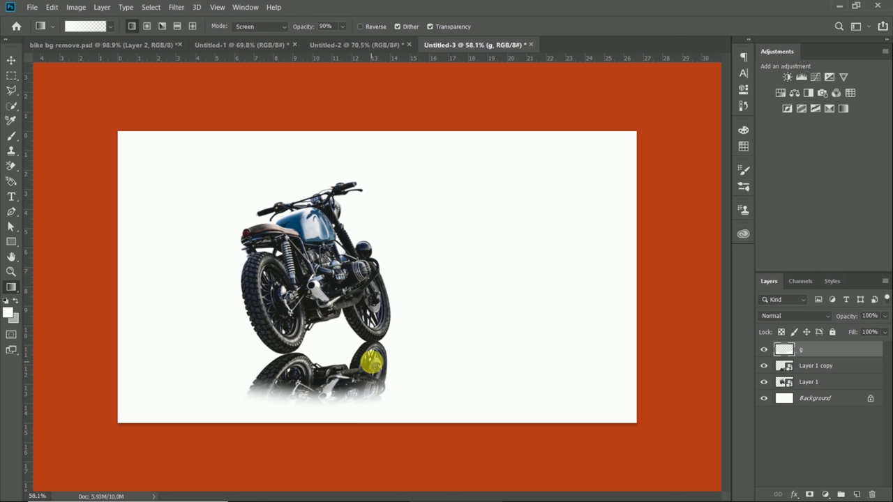
drag(391, 419, 361, 364)
drag(402, 428, 354, 359)
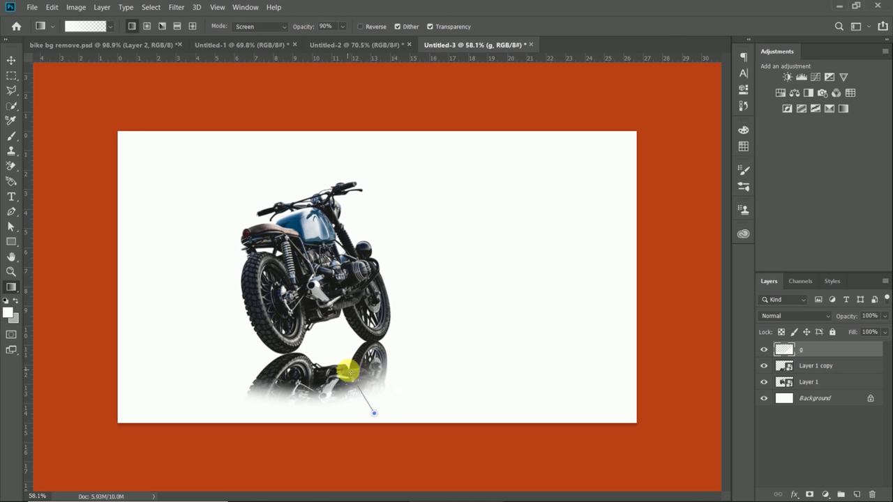
drag(371, 430, 328, 339)
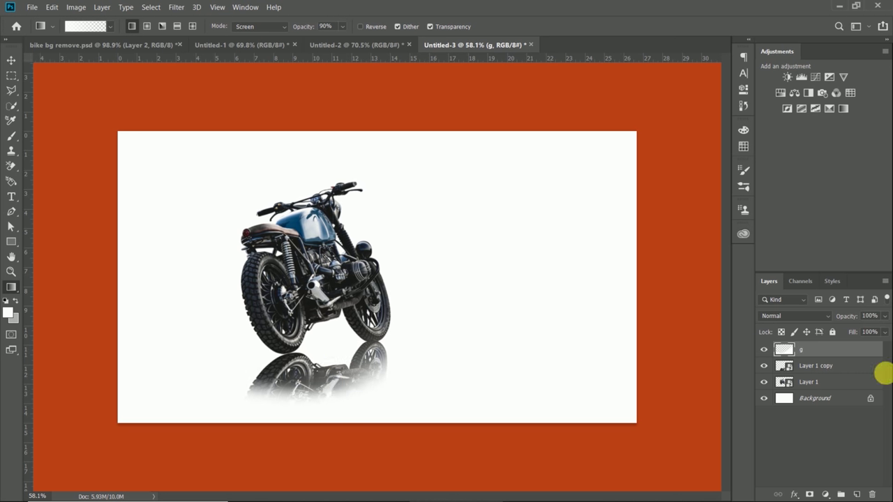
Step: Lower Layer 1 copy's Fill to 76%
click(809, 370)
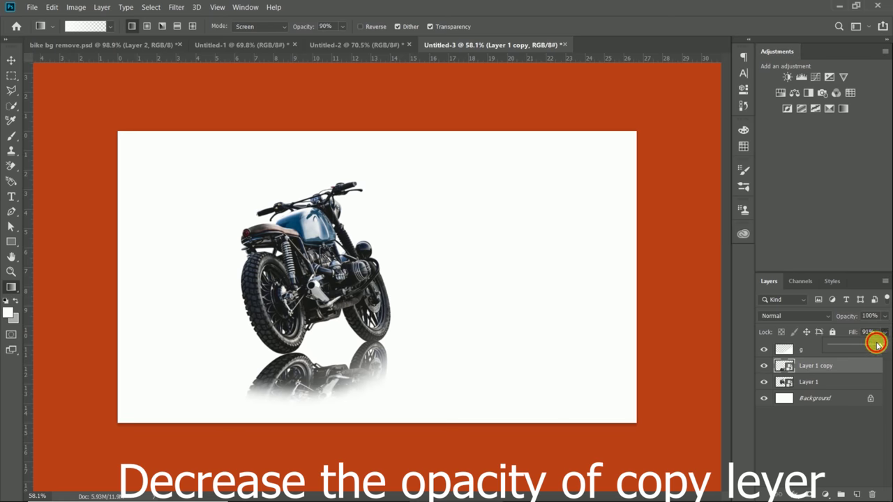
drag(875, 346, 874, 344)
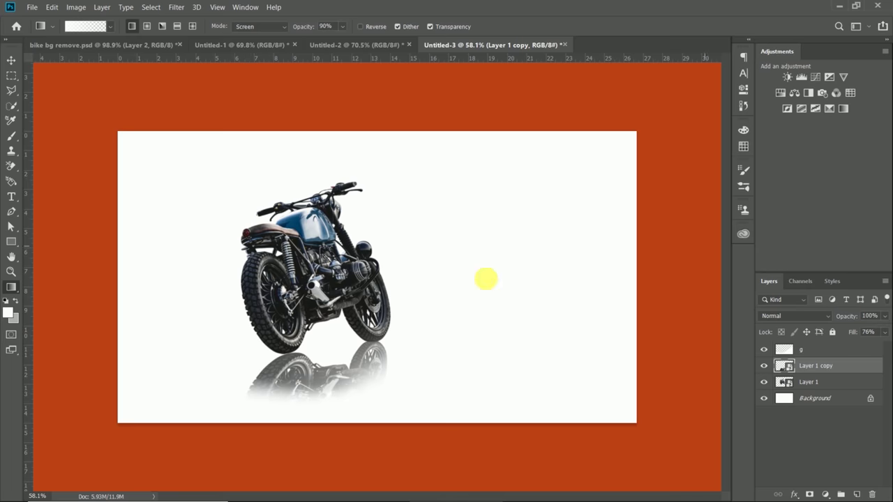
Step: Cycle through Untitled-2, Untitled-1 and Untitled-3 to compare the blue and white versions
scroll(286, 201, down, 2)
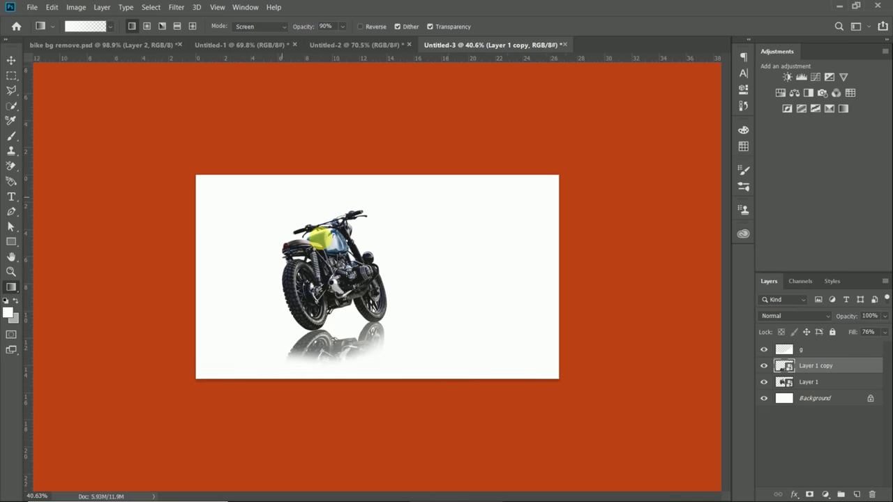
scroll(331, 240, up, 1)
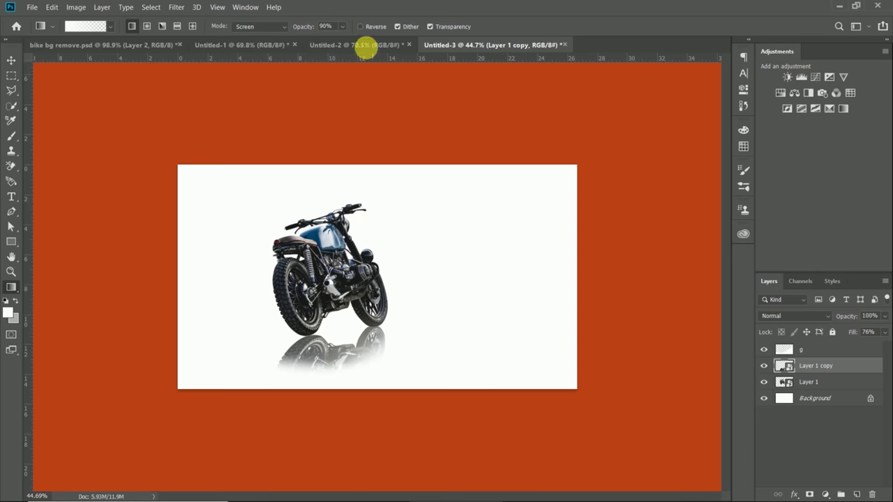
click(362, 46)
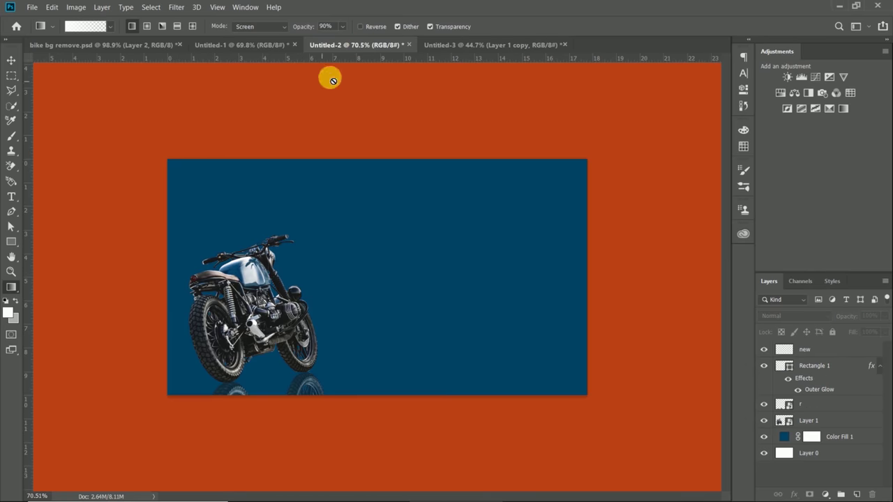
click(234, 44)
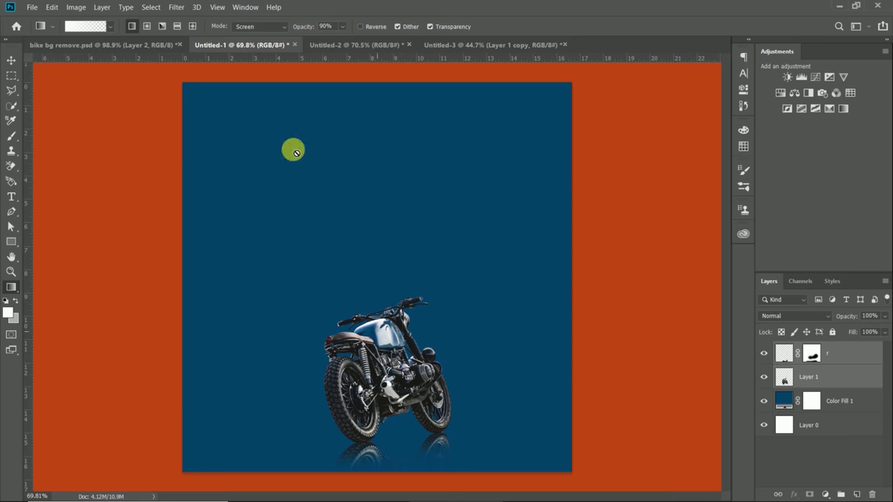
click(344, 46)
click(459, 44)
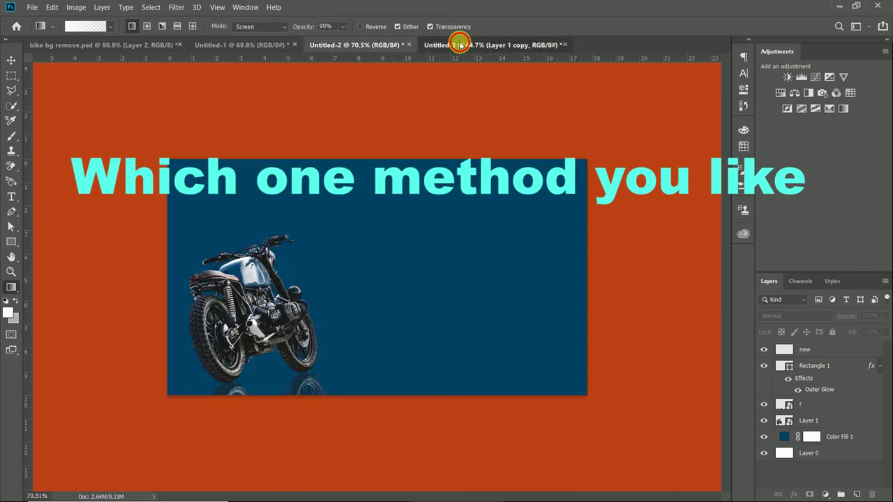